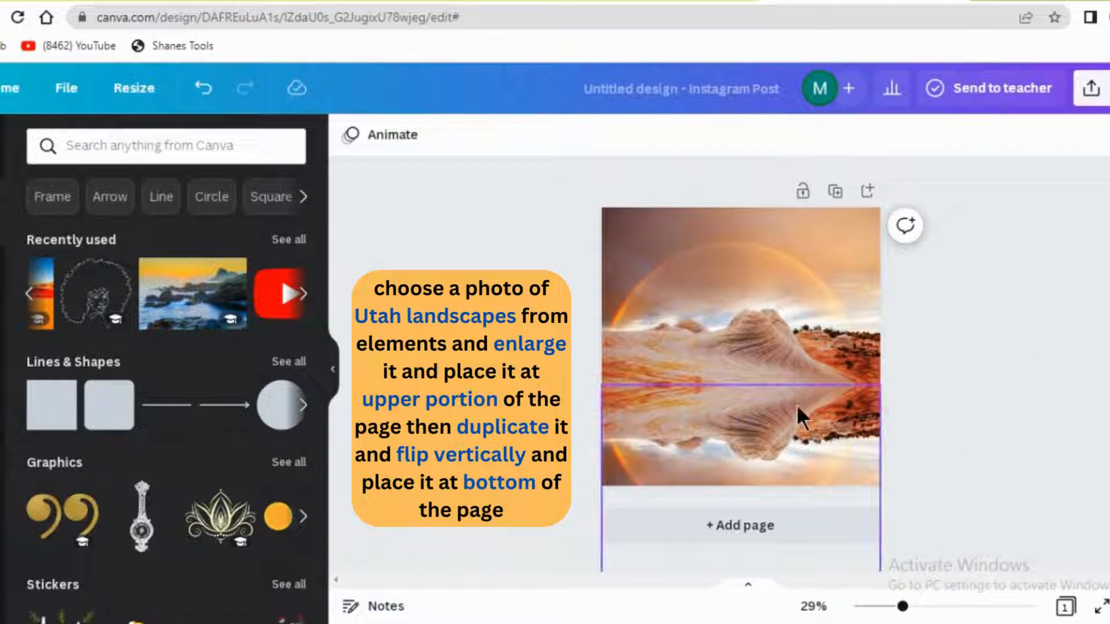
Add the "Fashionable Young Men near Grey Wall" photo to the page over the mirrored Utah landscape
left_click(940, 216)
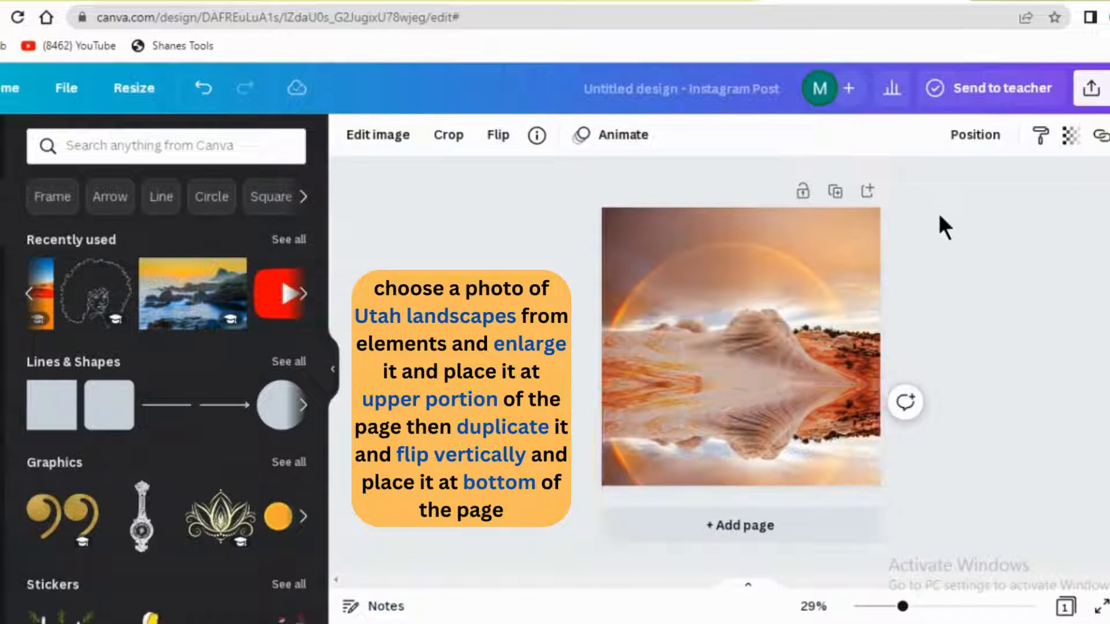
left_click(950, 346)
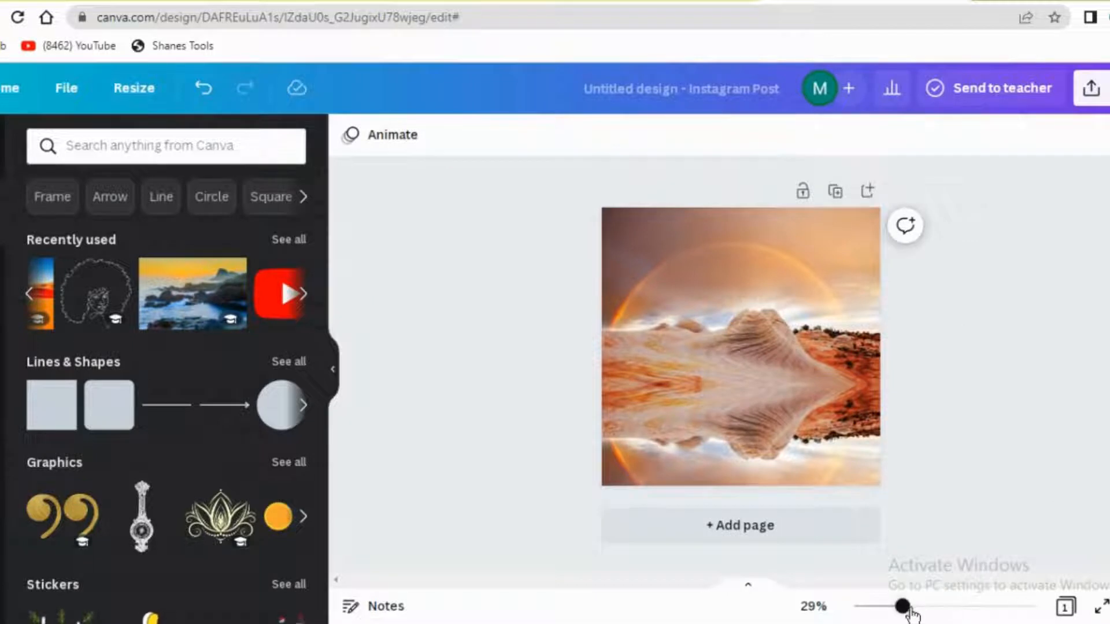
mouse_move(911, 610)
left_mouse_down()
mouse_move(929, 612)
mouse_move(914, 612)
left_mouse_up()
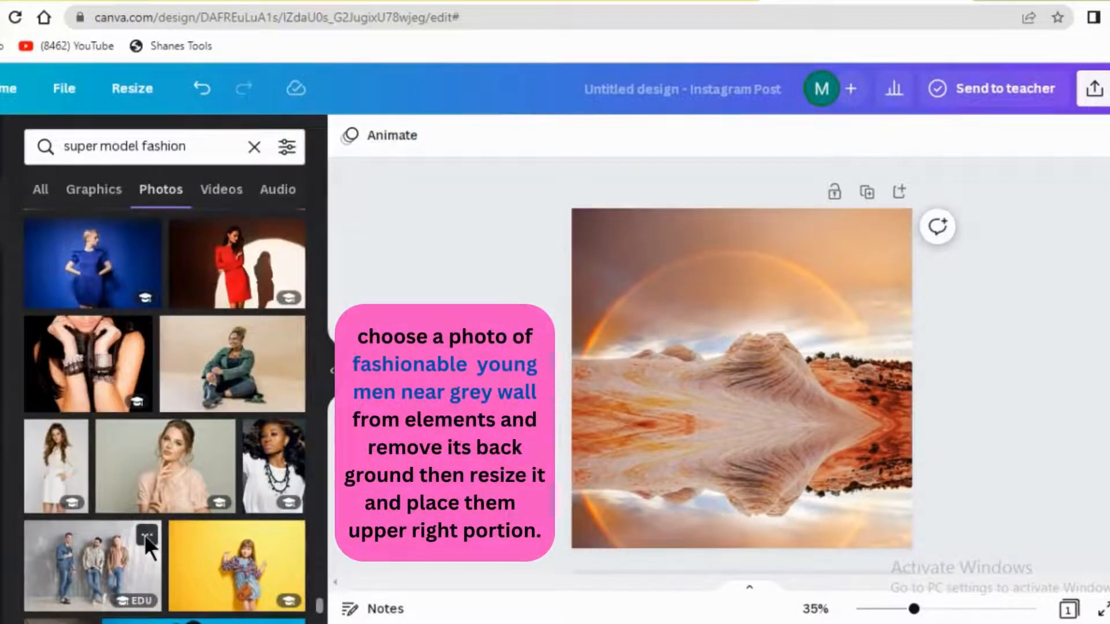
left_click(146, 535)
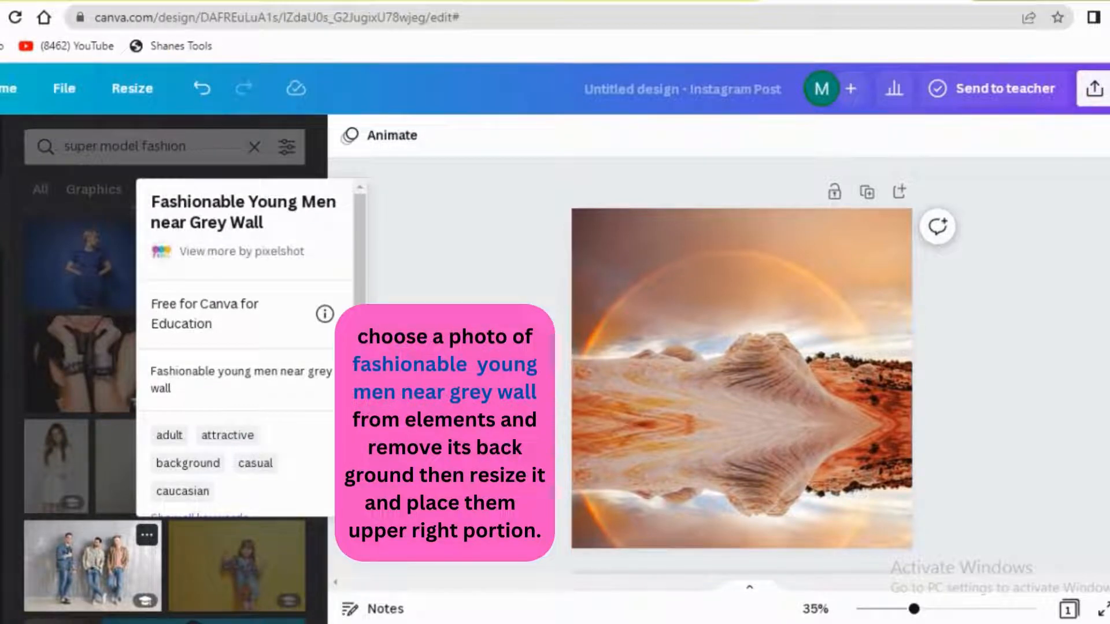
left_click(396, 492)
left_click(111, 573)
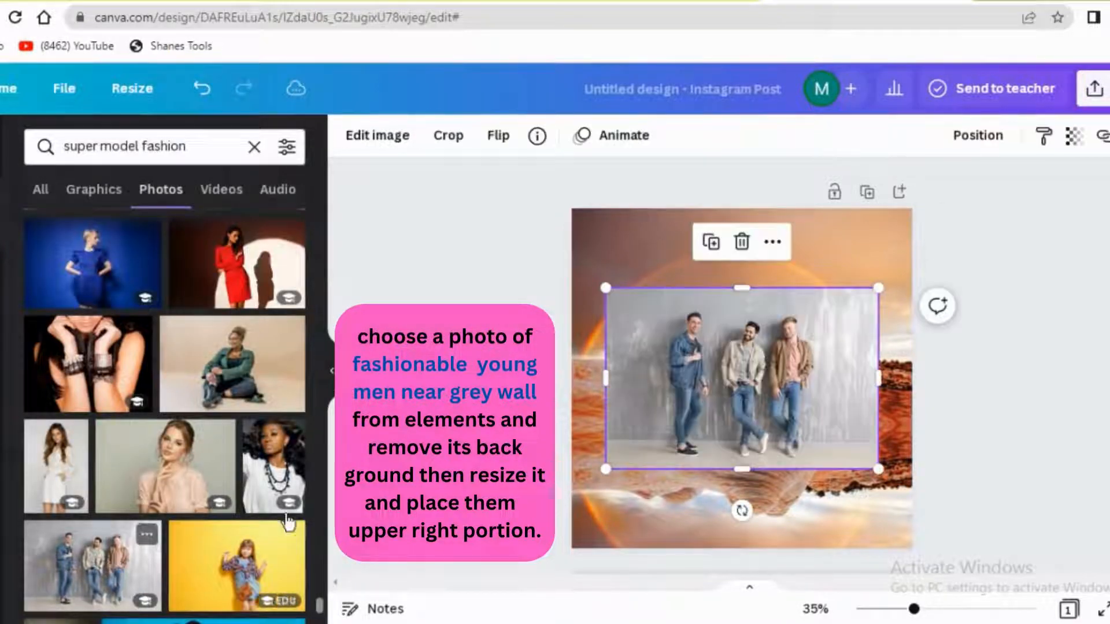
Remove the grey wall background from the photo of the three young men
left_click(381, 136)
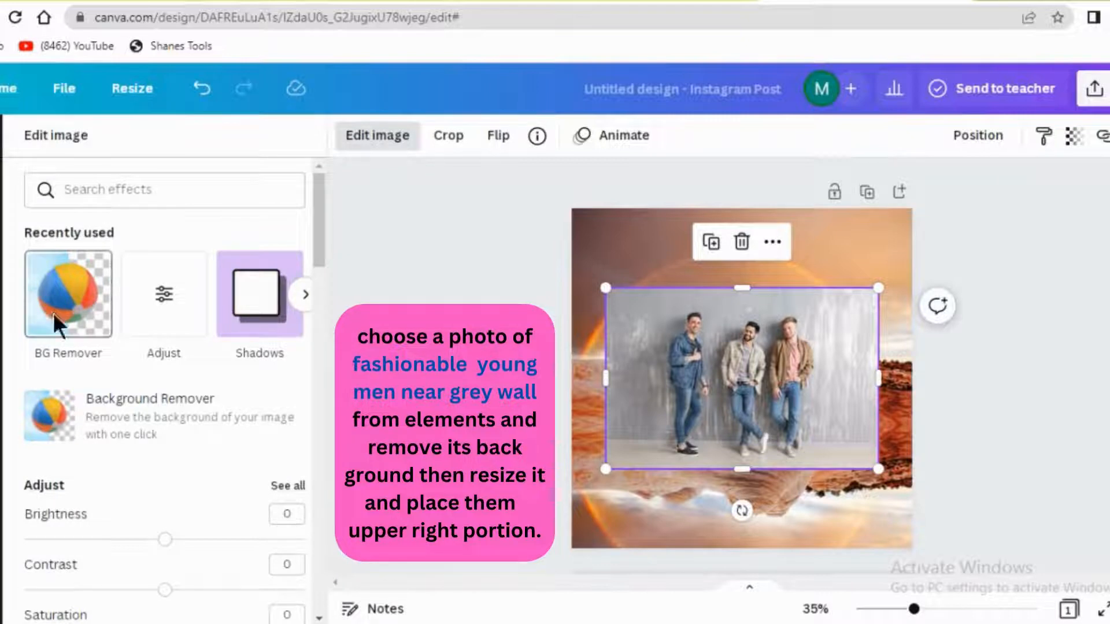
left_click(53, 313)
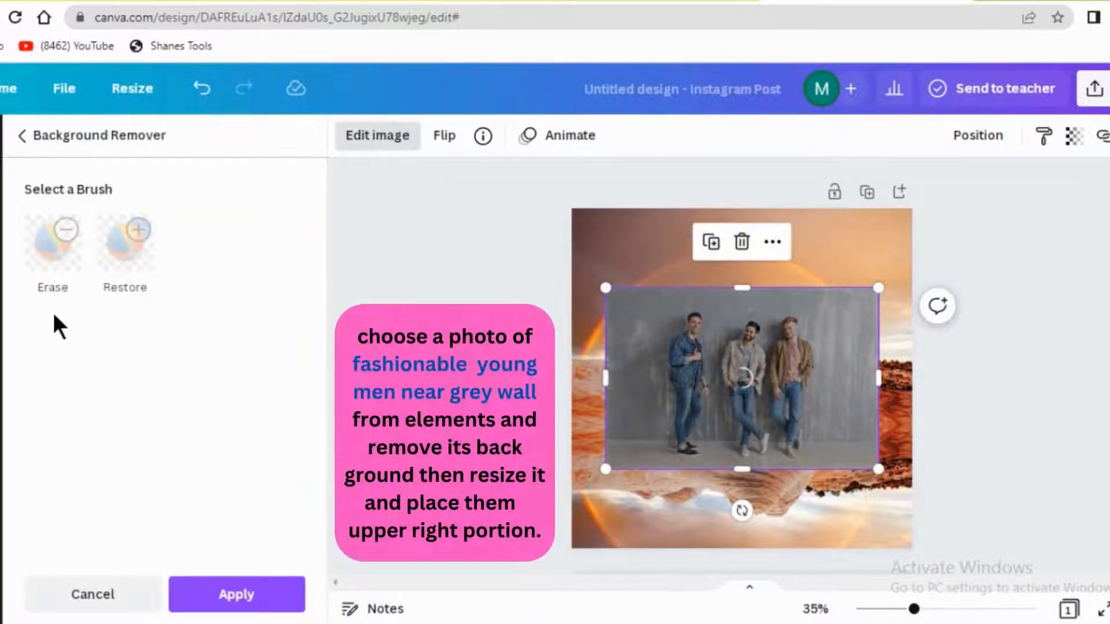
left_click(236, 595)
Crop the empty space off both sides and the top of the three men's cutout
left_click_drag(607, 379, 652, 389)
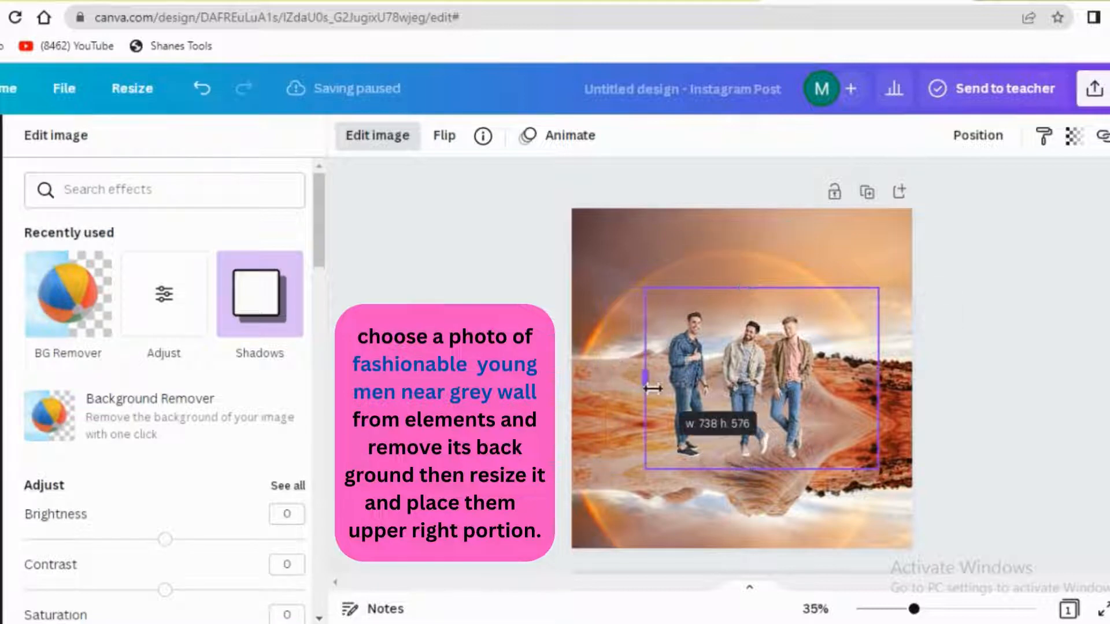
left_click_drag(879, 379, 828, 374)
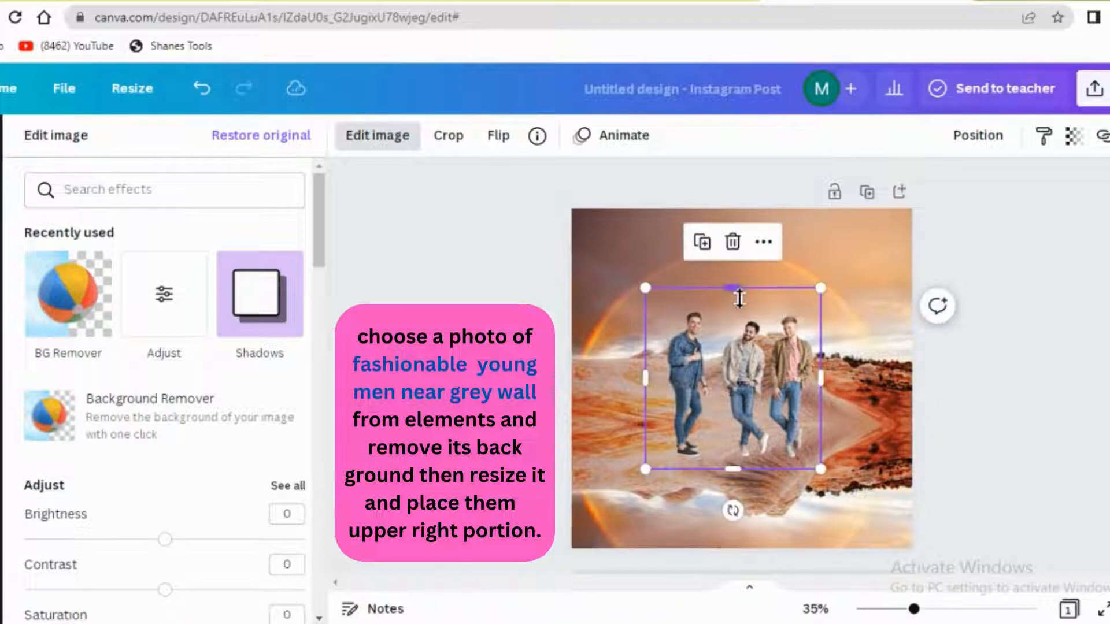
left_click_drag(739, 298, 745, 317)
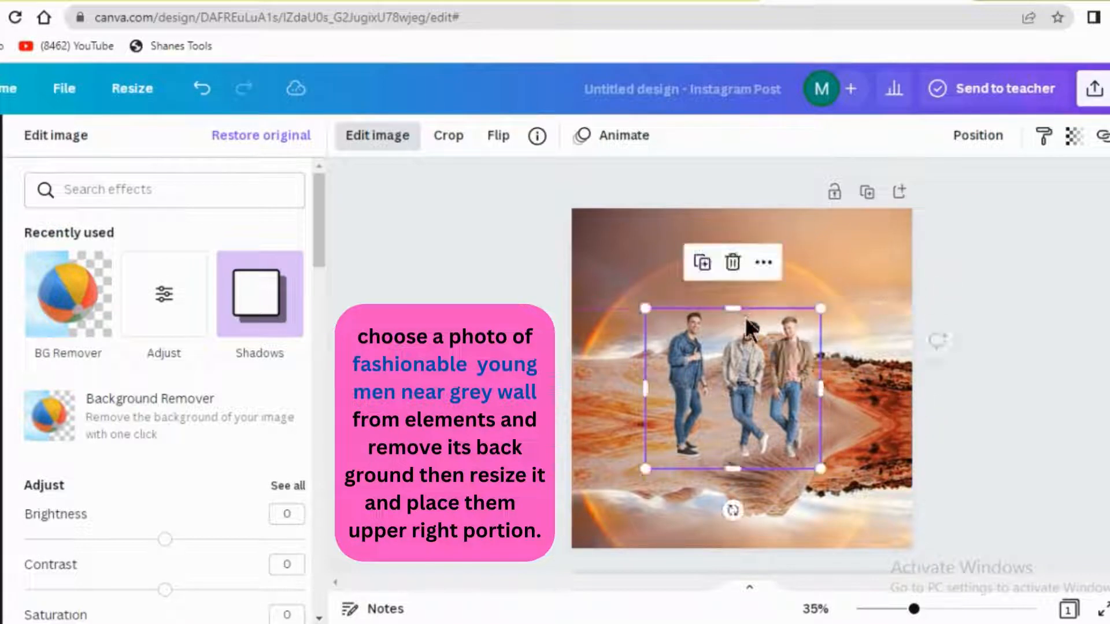
Shrink the three men's cutout and stand it on the red rocks at the upper right of the page
left_click_drag(820, 314, 797, 382)
left_click_drag(731, 421, 862, 330)
left_click_drag(907, 266, 892, 276)
left_click_drag(852, 320, 870, 320)
mouse_move(916, 610)
left_mouse_down()
mouse_move(955, 610)
mouse_move(919, 609)
left_mouse_up()
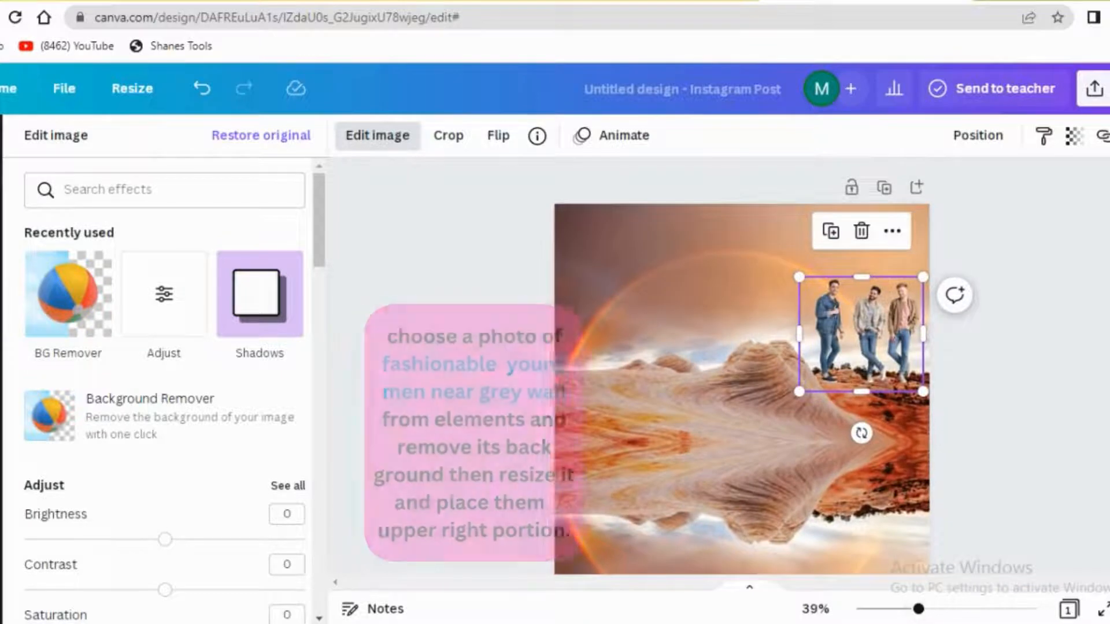
scroll(742, 382, "down", 1)
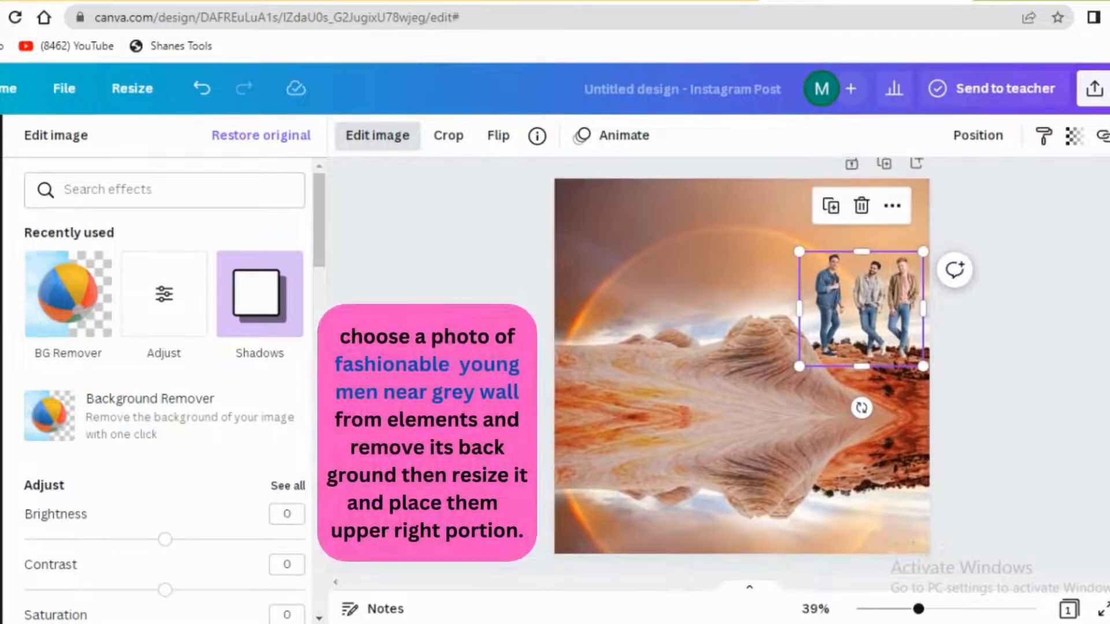
left_click(1079, 355)
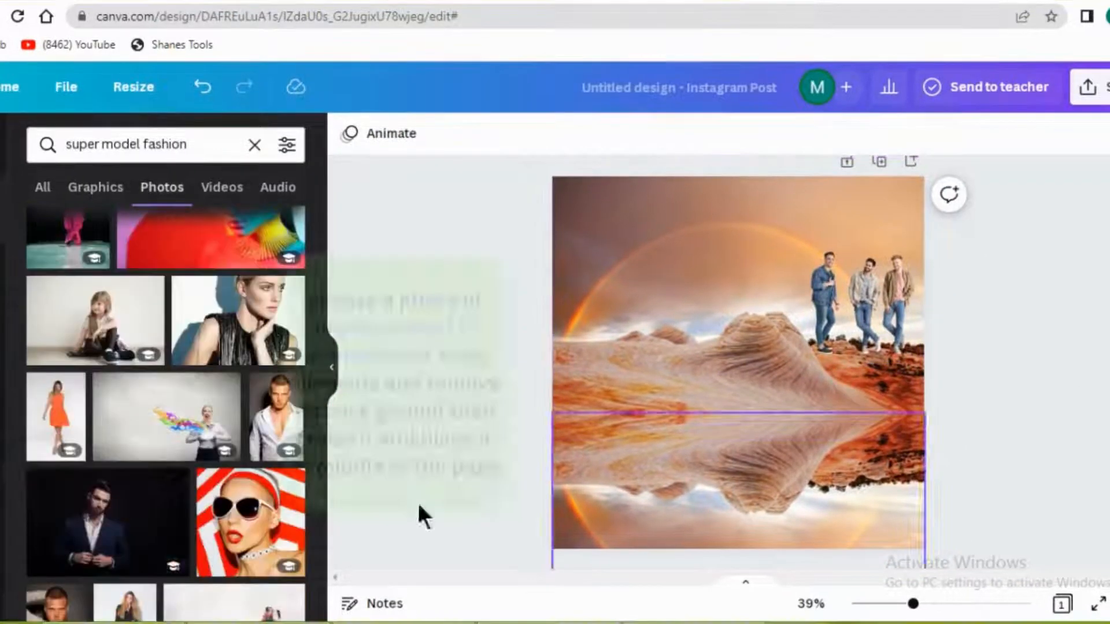
Add the "Fashion model in orange dress" photo to the page and remove its background
left_click(72, 388)
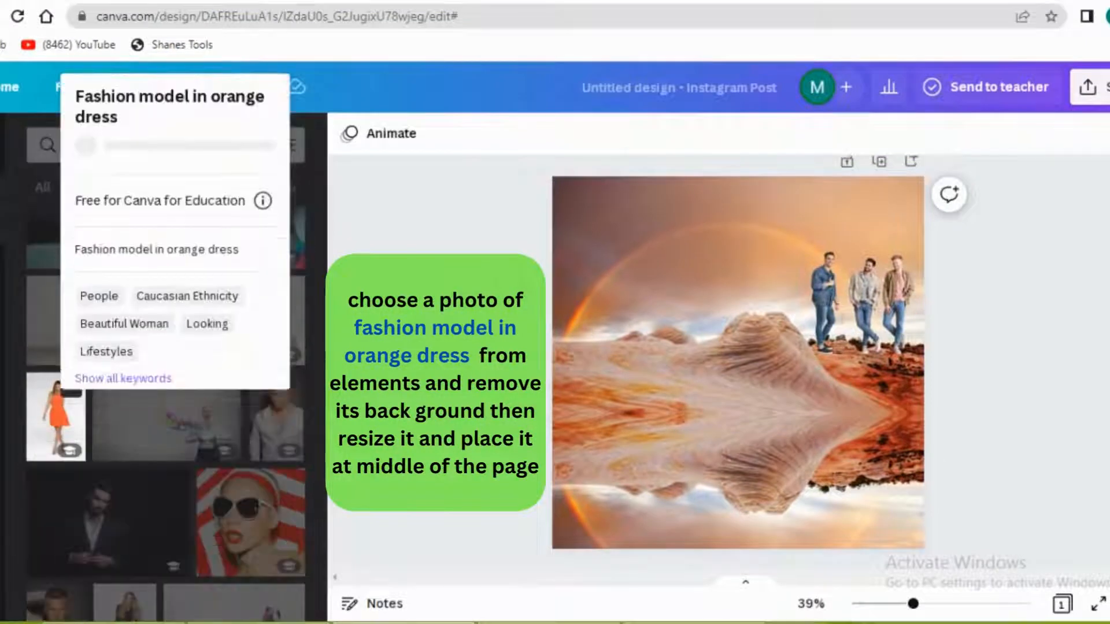
left_click(19, 433)
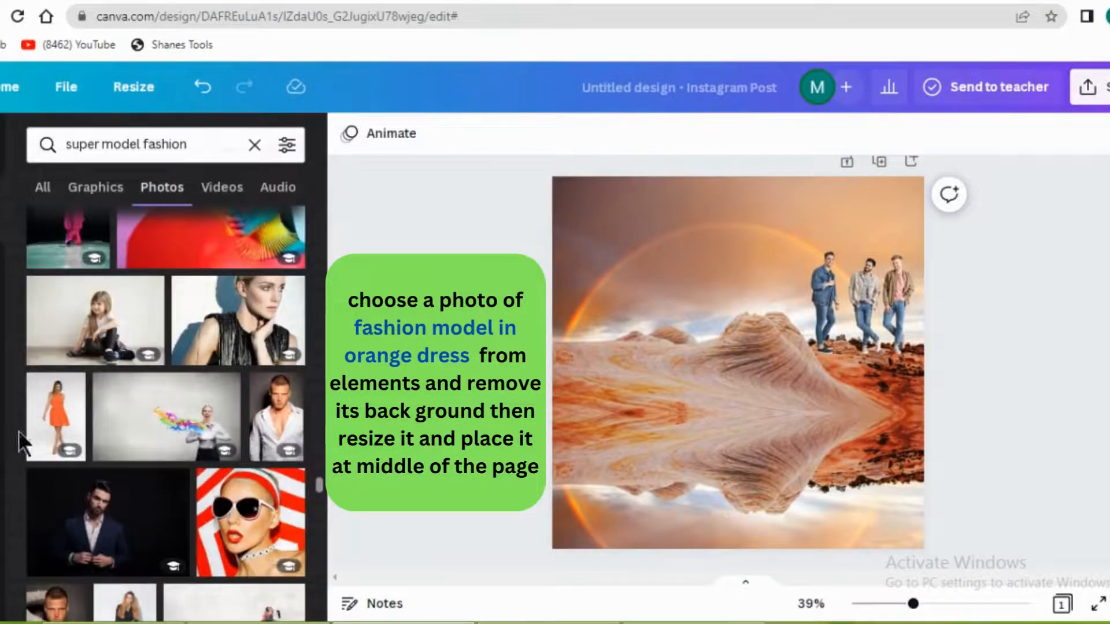
left_click(60, 424)
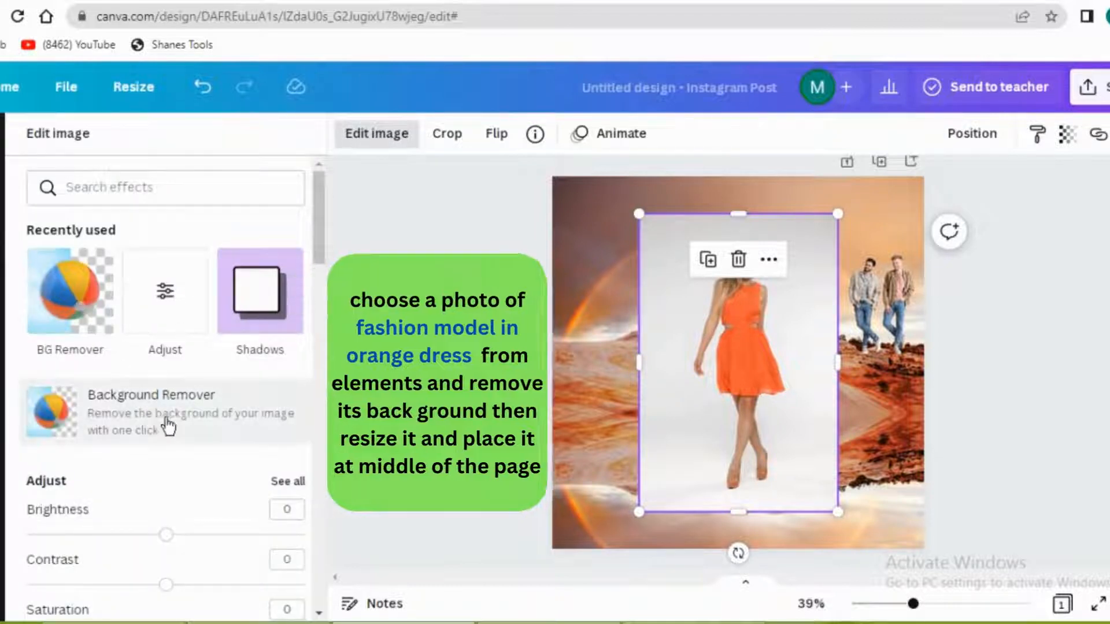
left_click(171, 427)
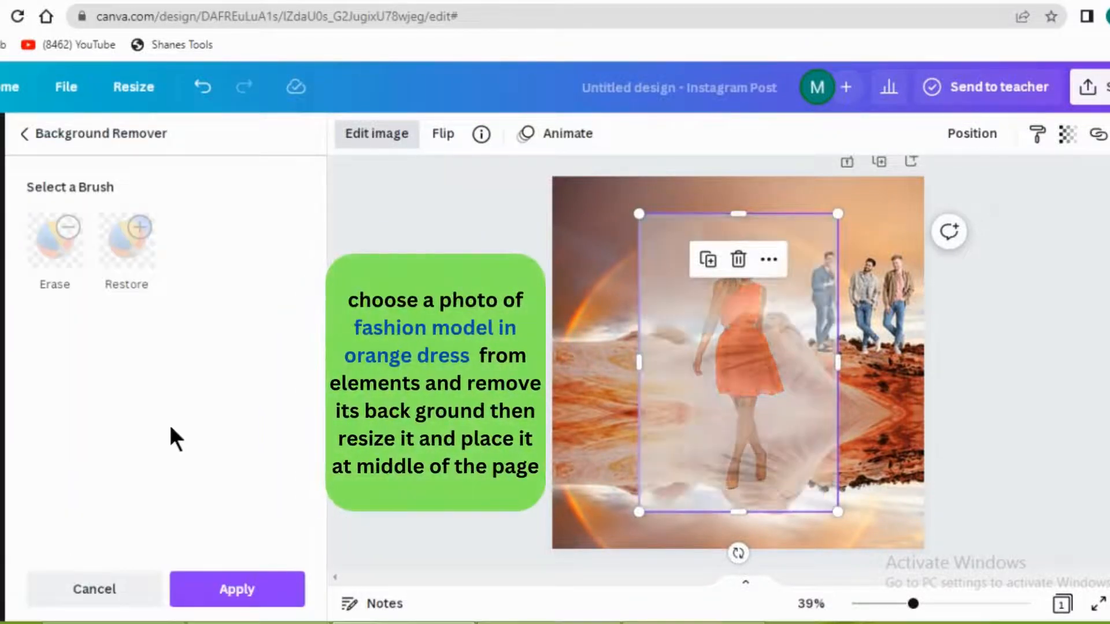
left_click(249, 589)
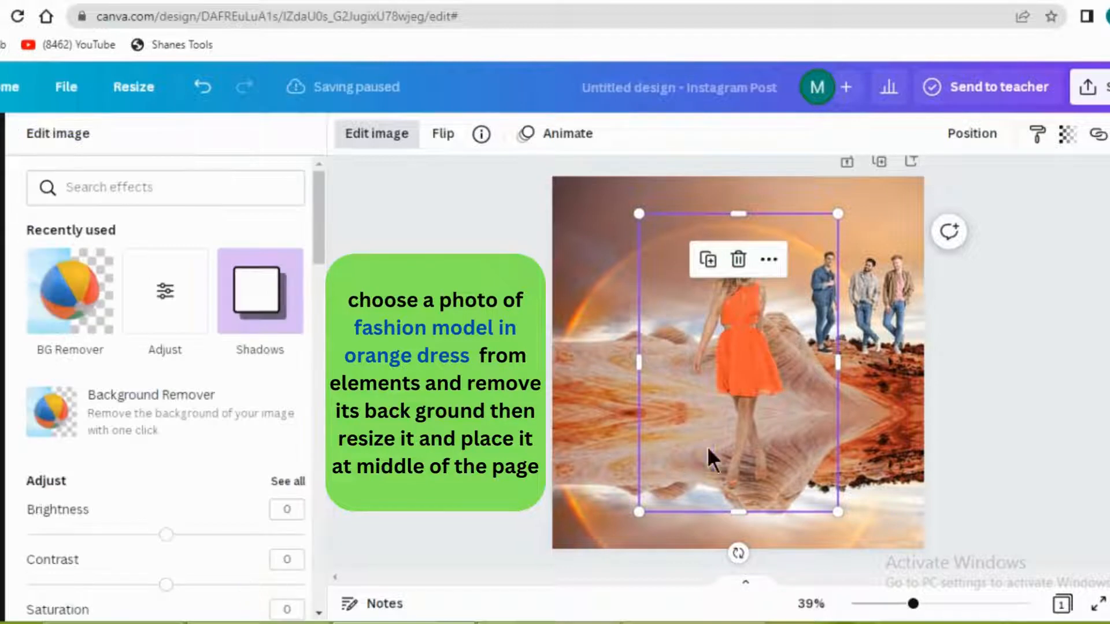
Crop the empty space around the orange-dress model on all four sides
left_click_drag(847, 363, 789, 363)
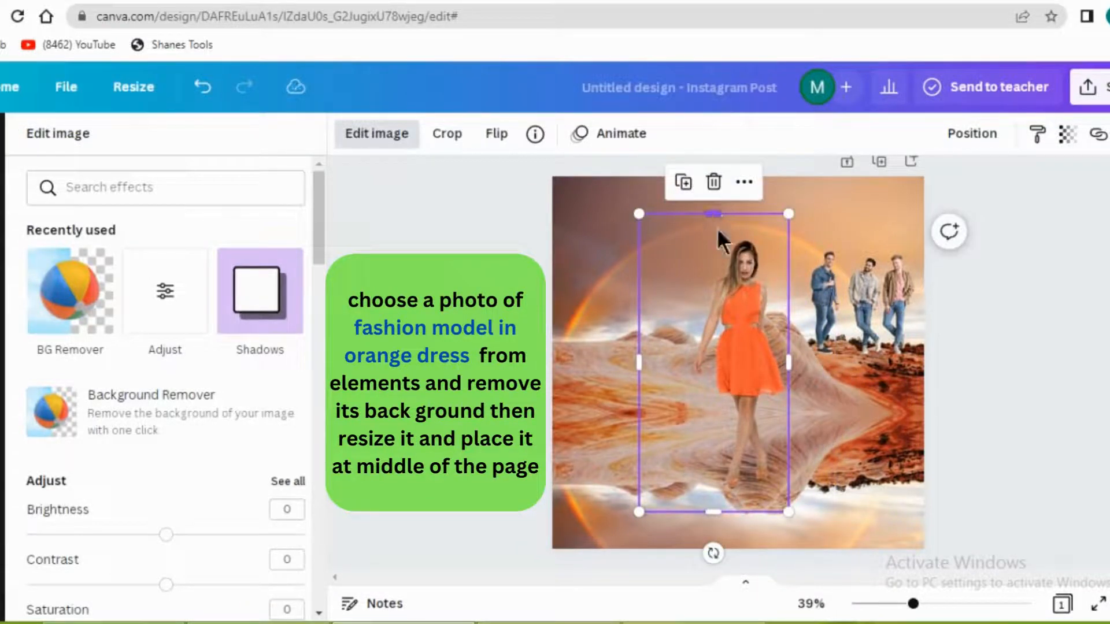
left_click_drag(717, 223, 724, 239)
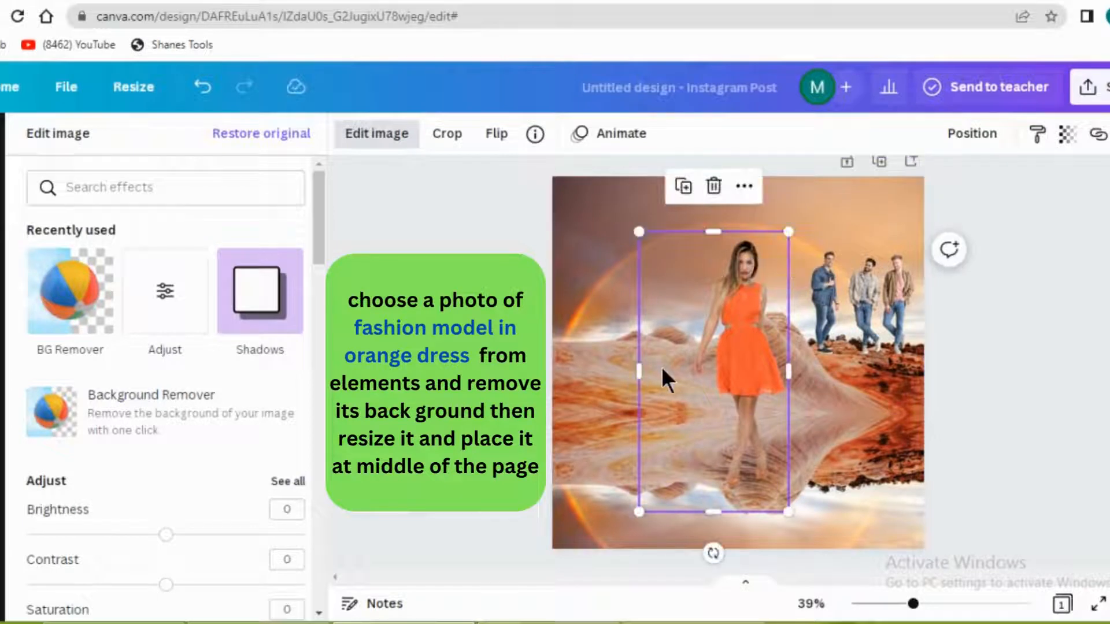
left_click_drag(644, 375, 696, 379)
left_click_drag(738, 512, 742, 496)
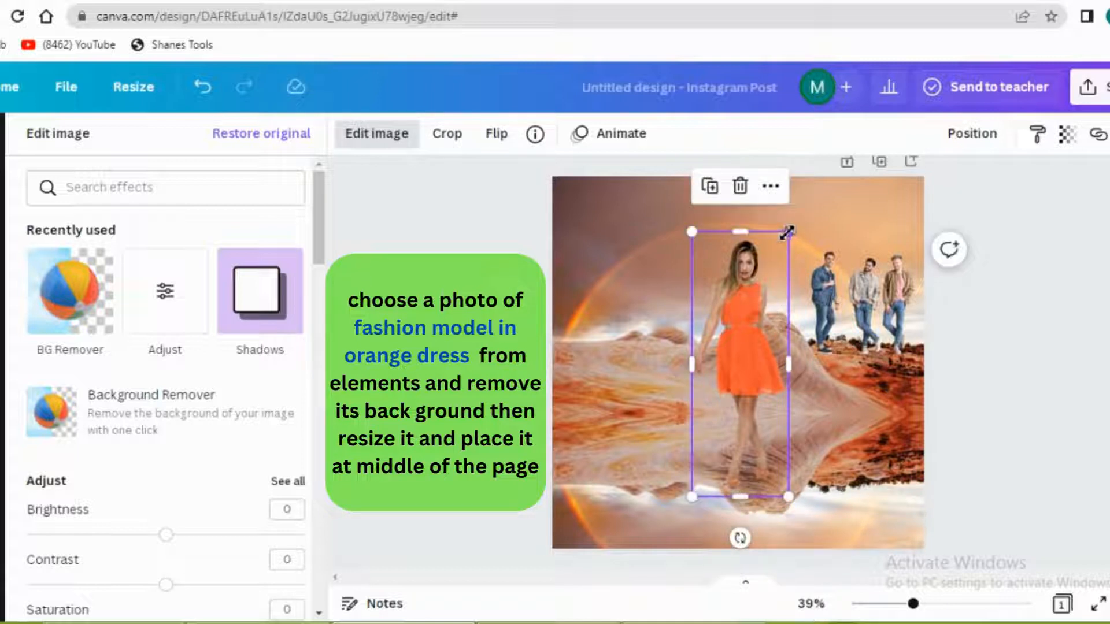
Scale down the orange-dress model and place her near the middle of the page, beside the central rock
left_click_drag(787, 232, 774, 272)
left_click_drag(743, 346, 736, 262)
left_click_drag(770, 194, 783, 243)
left_click(893, 207)
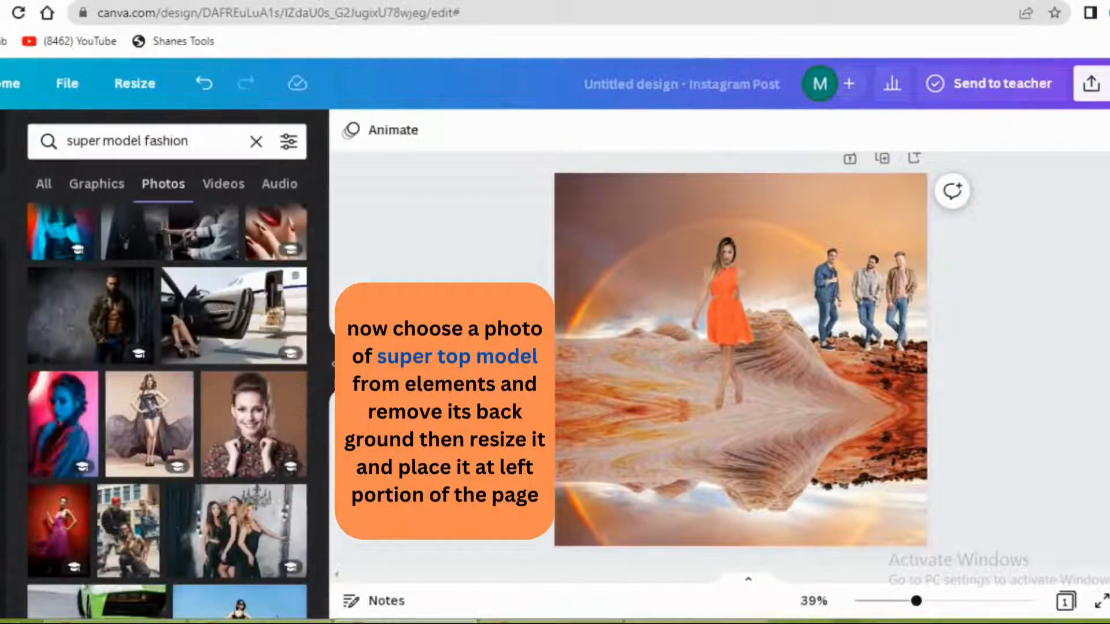
Add the photo of the model in the flowing dark dress and remove its background
left_click(178, 455)
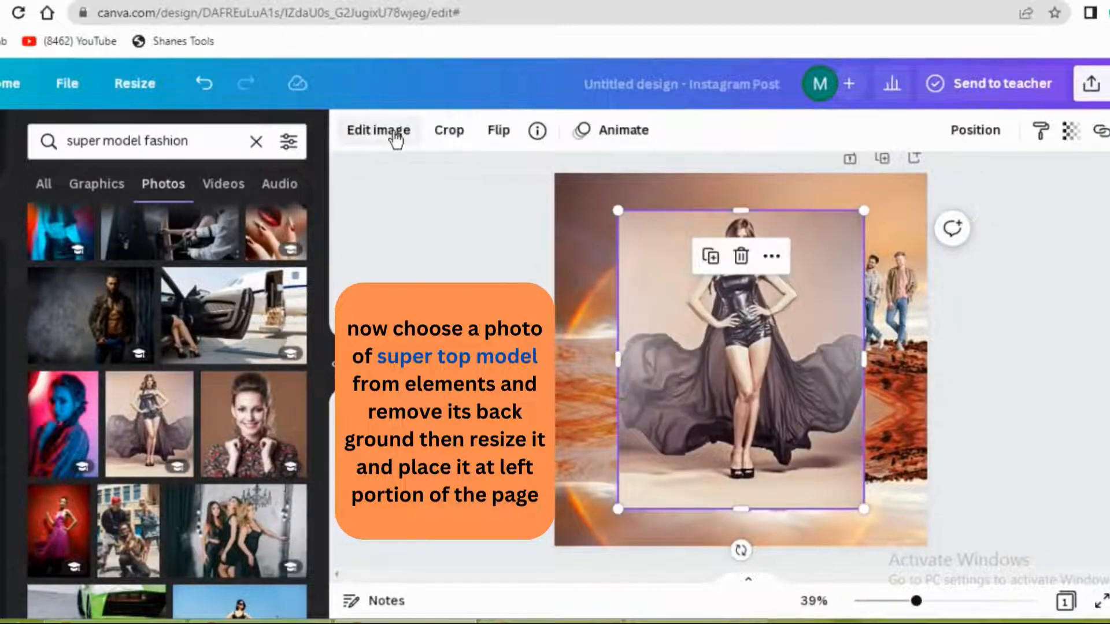
left_click(395, 138)
left_click(71, 323)
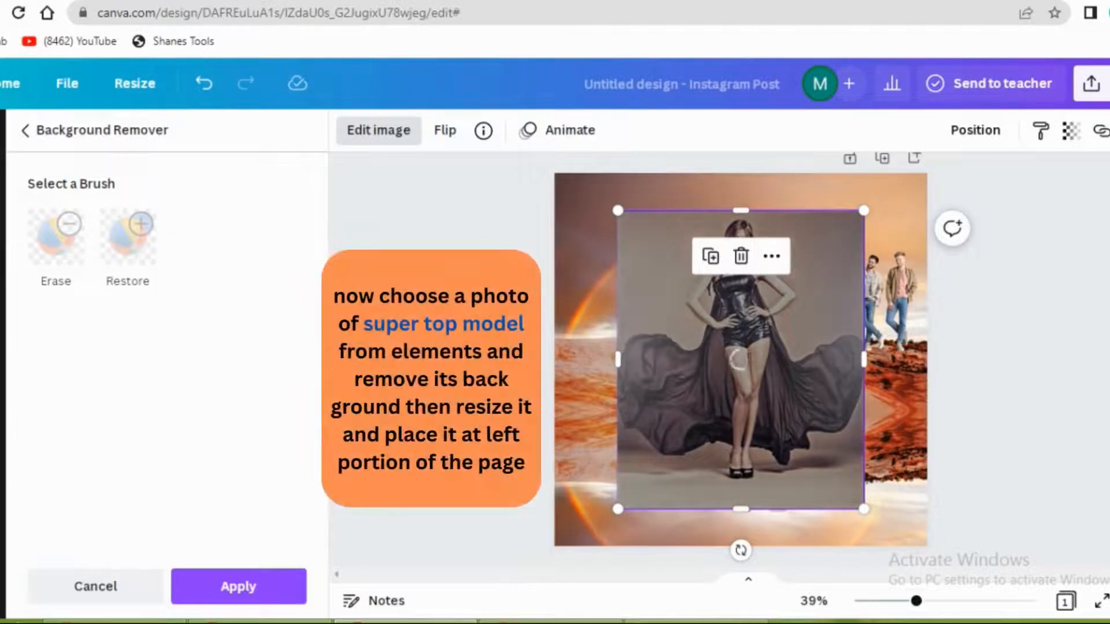
left_click(231, 588)
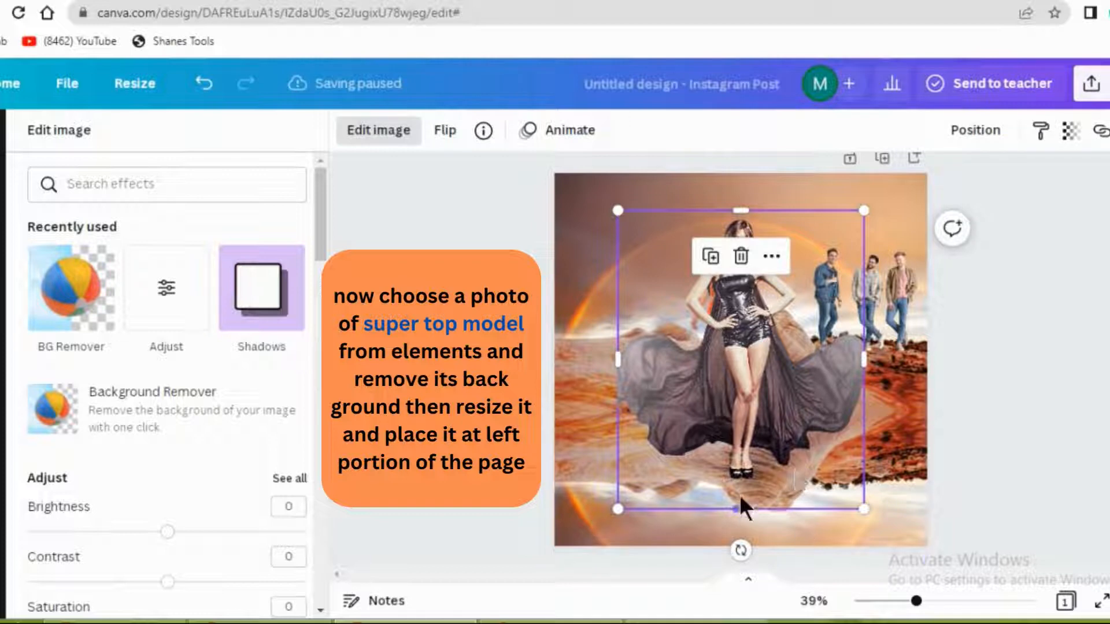
Trim and shrink the dark-dress model to fit the left of the page, shifting the orange-dress model right to make room
left_click_drag(740, 504, 740, 491)
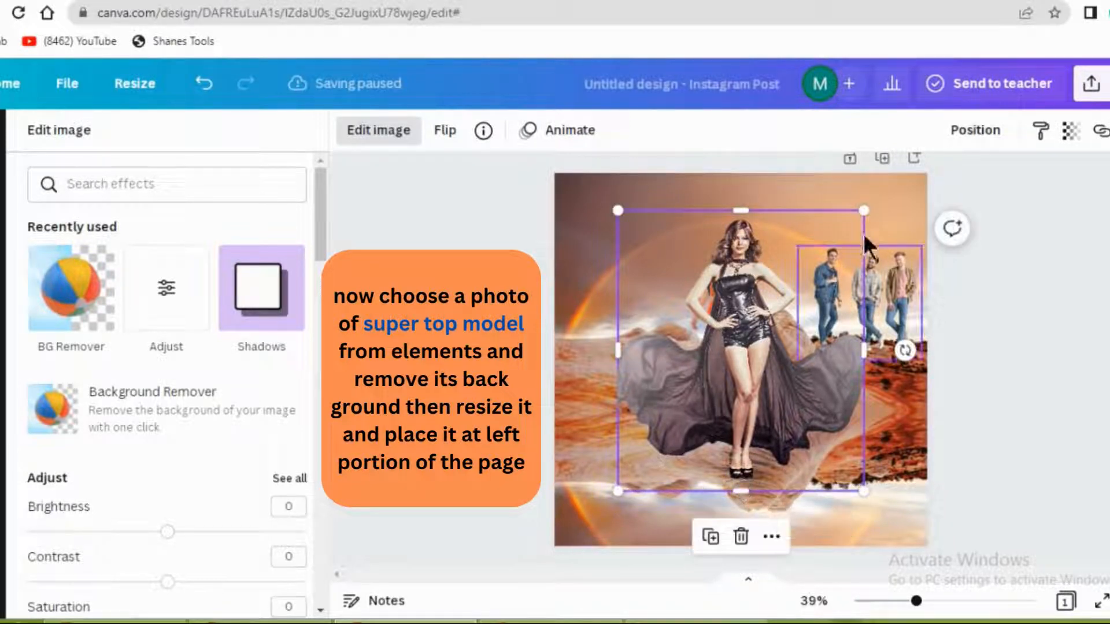
left_click_drag(864, 211, 783, 302)
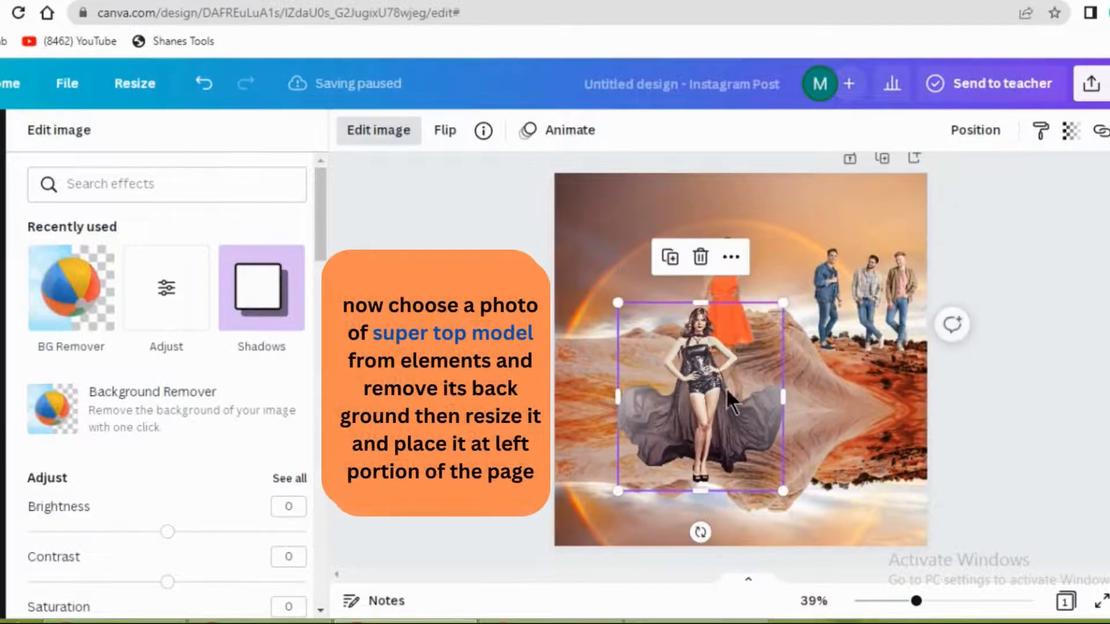
left_click_drag(727, 395, 657, 329)
left_click(740, 296)
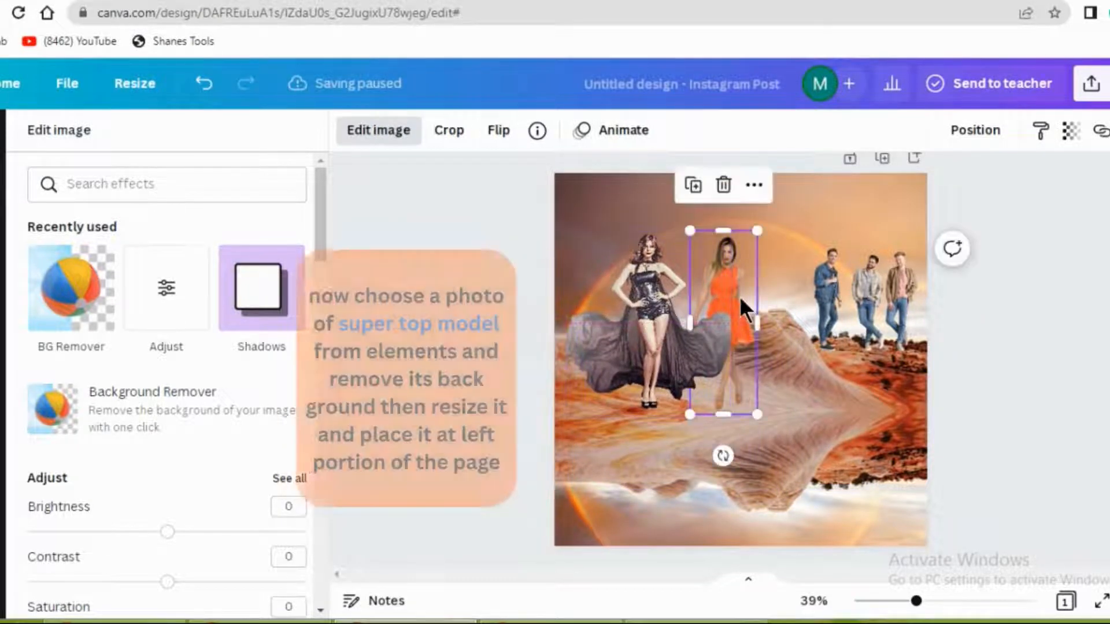
left_click_drag(740, 296, 780, 300)
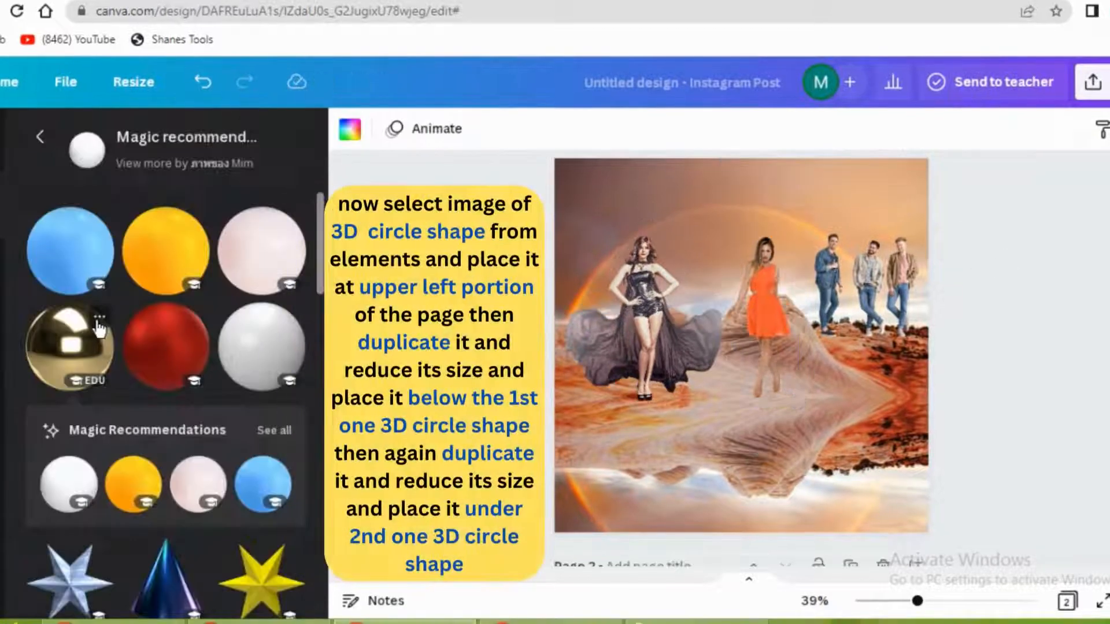
Add the gold 3D sphere and shrink it to fit in the upper-left corner of the page
left_click(98, 318)
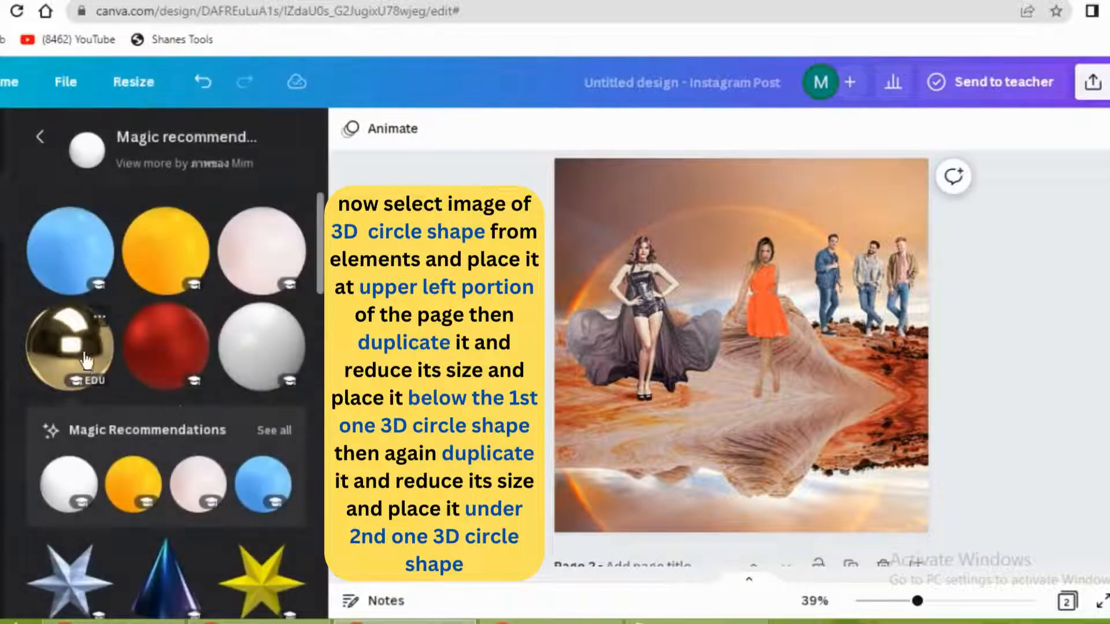
left_click(84, 359)
left_click_drag(897, 193, 699, 475)
left_click_drag(621, 458, 596, 190)
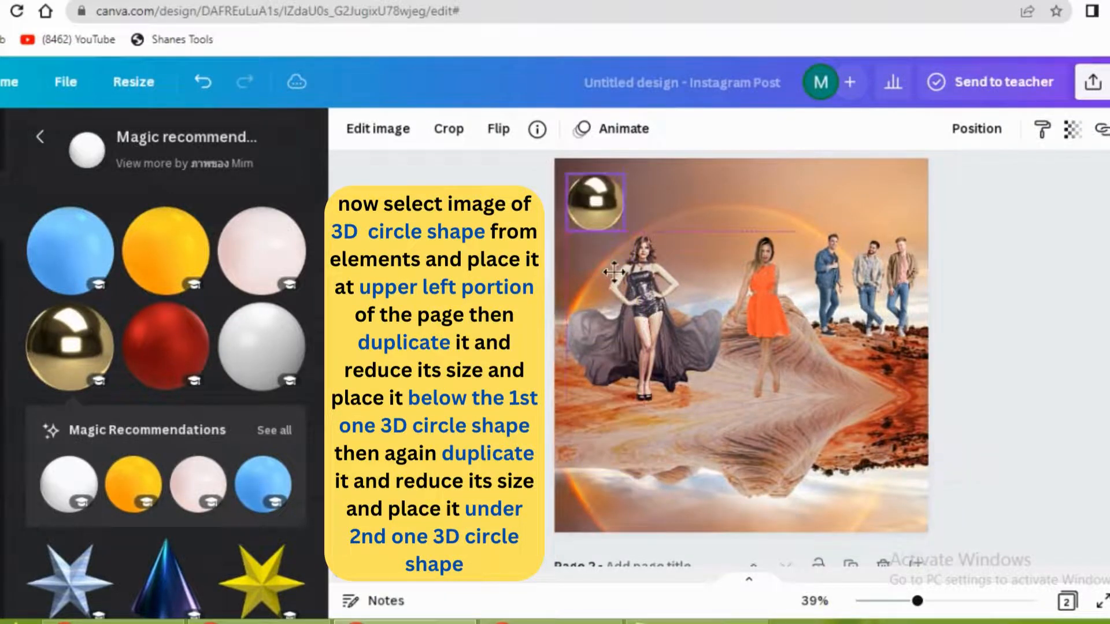
left_click_drag(614, 265, 619, 257)
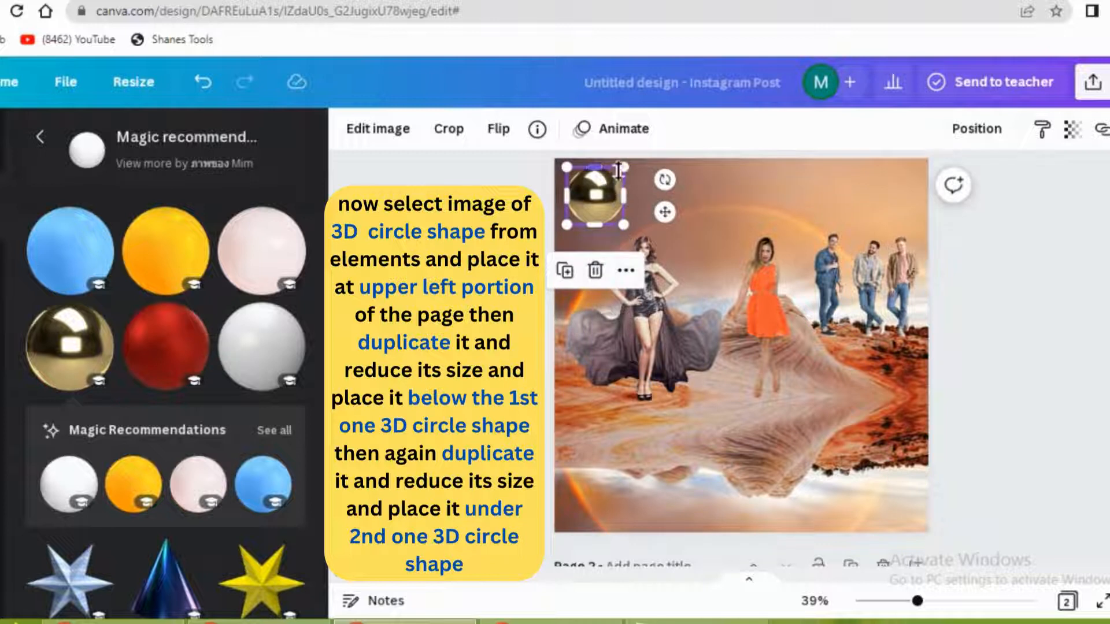
left_click_drag(623, 168, 610, 181)
Duplicate the gold sphere and place a smaller copy directly below the first one
left_click_drag(652, 215, 646, 254)
left_click(760, 189)
left_click(588, 197)
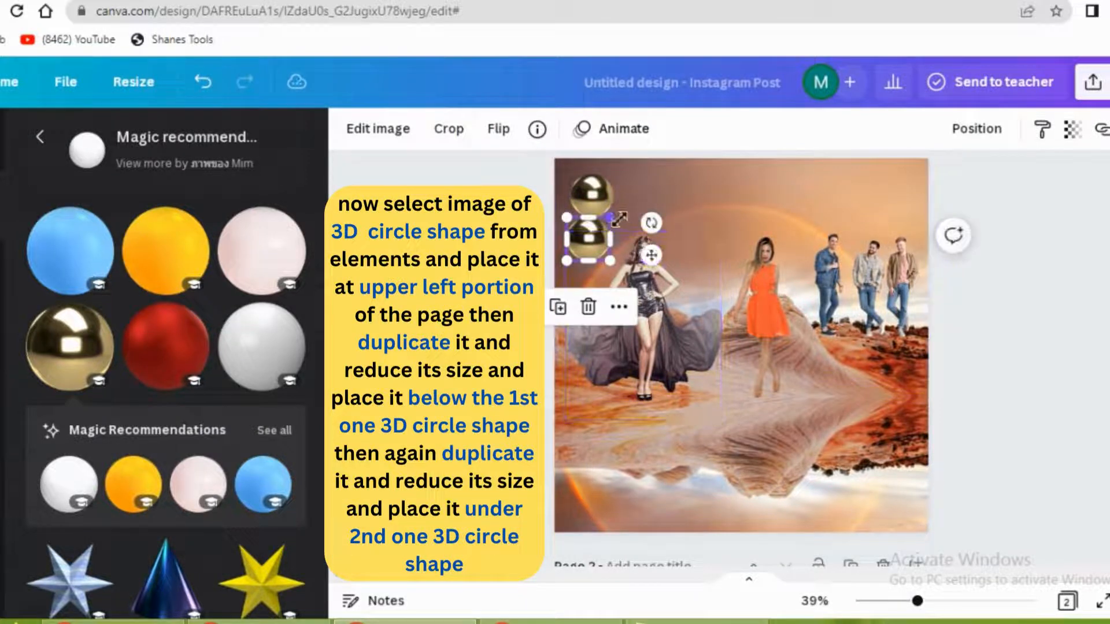
left_click_drag(609, 218, 604, 226)
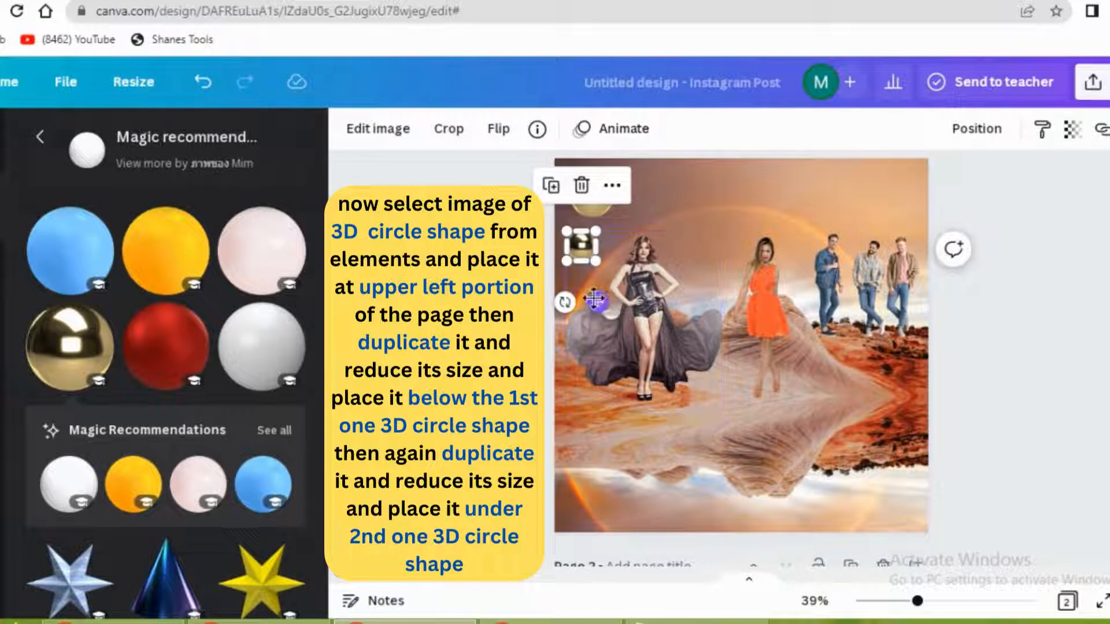
left_click_drag(597, 303, 604, 292)
left_click(753, 185)
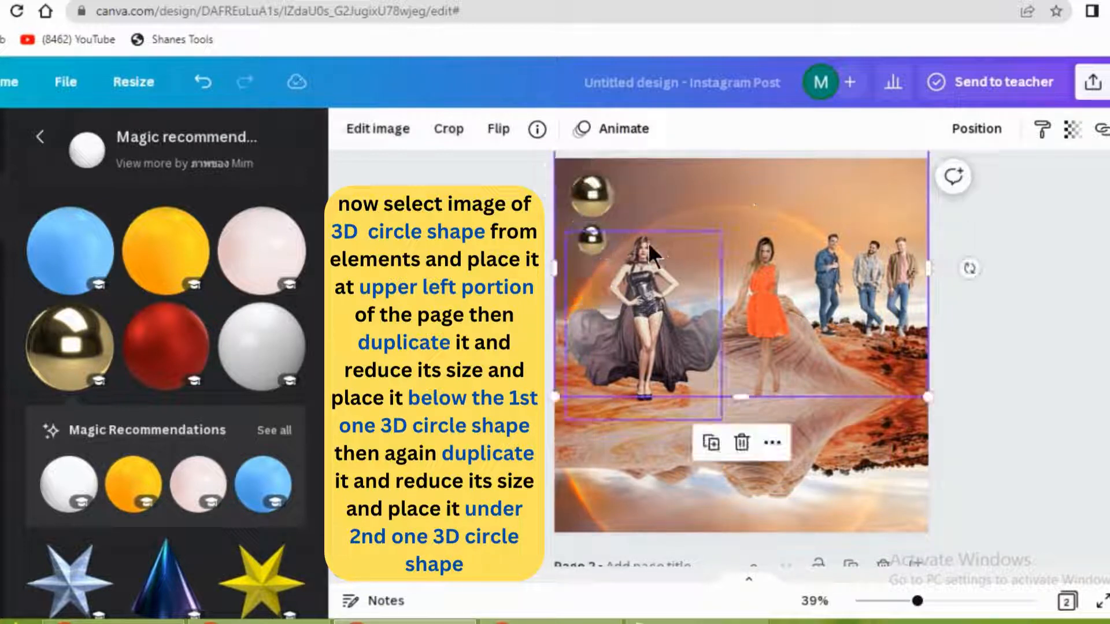
Duplicate the second gold sphere, shrink the copy and center it directly below as the third and smallest in the column
left_click(588, 242)
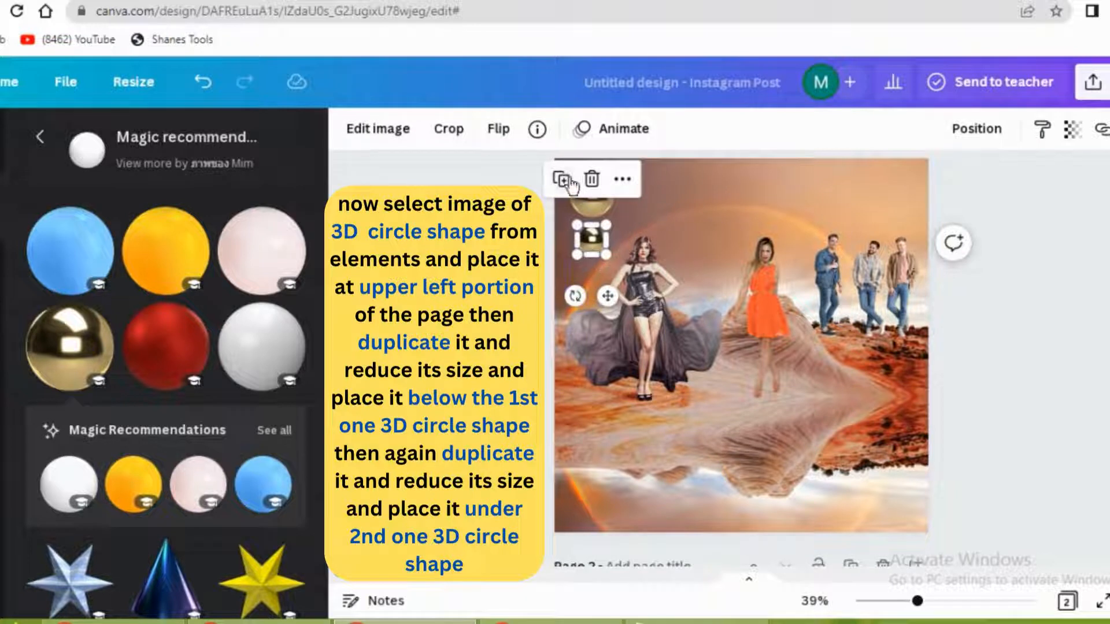
left_click_drag(616, 303, 613, 333)
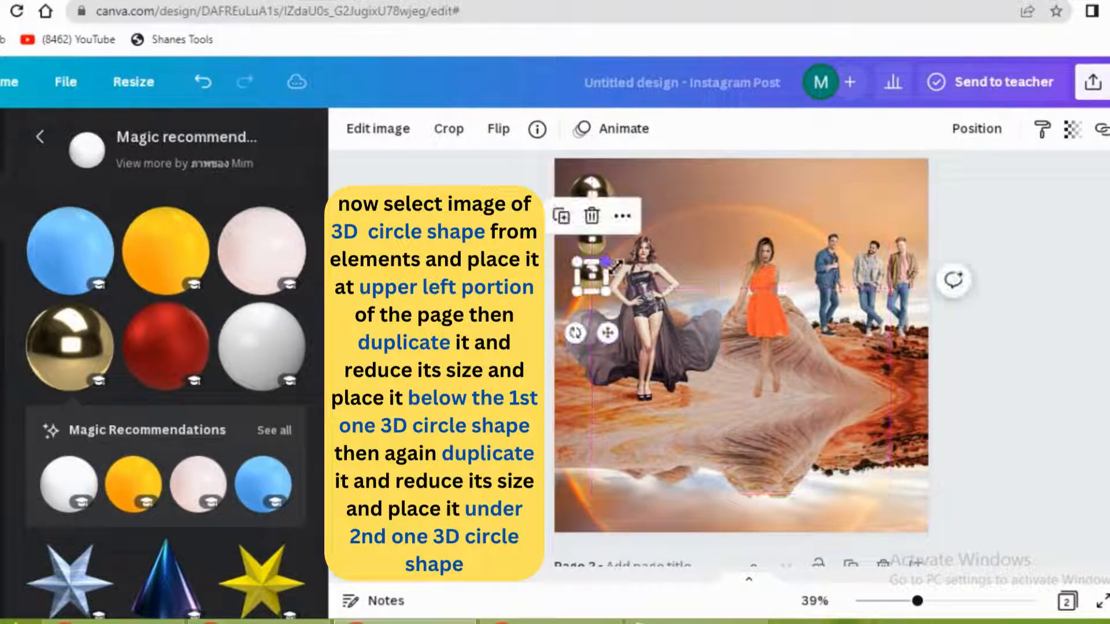
left_click_drag(615, 263, 593, 277)
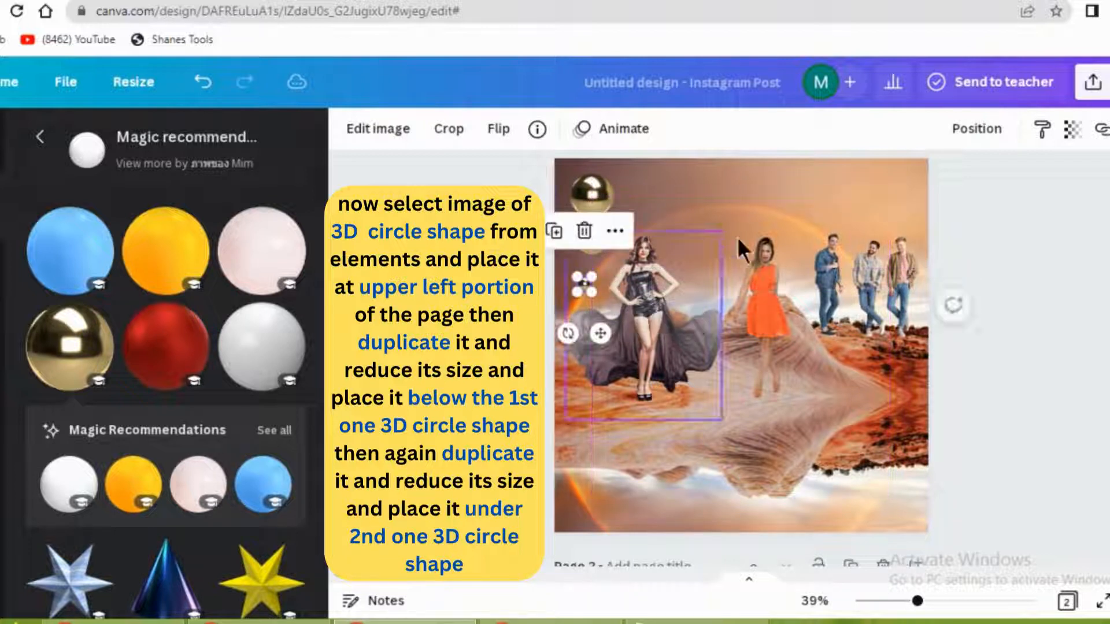
left_click(761, 215)
left_click(601, 331)
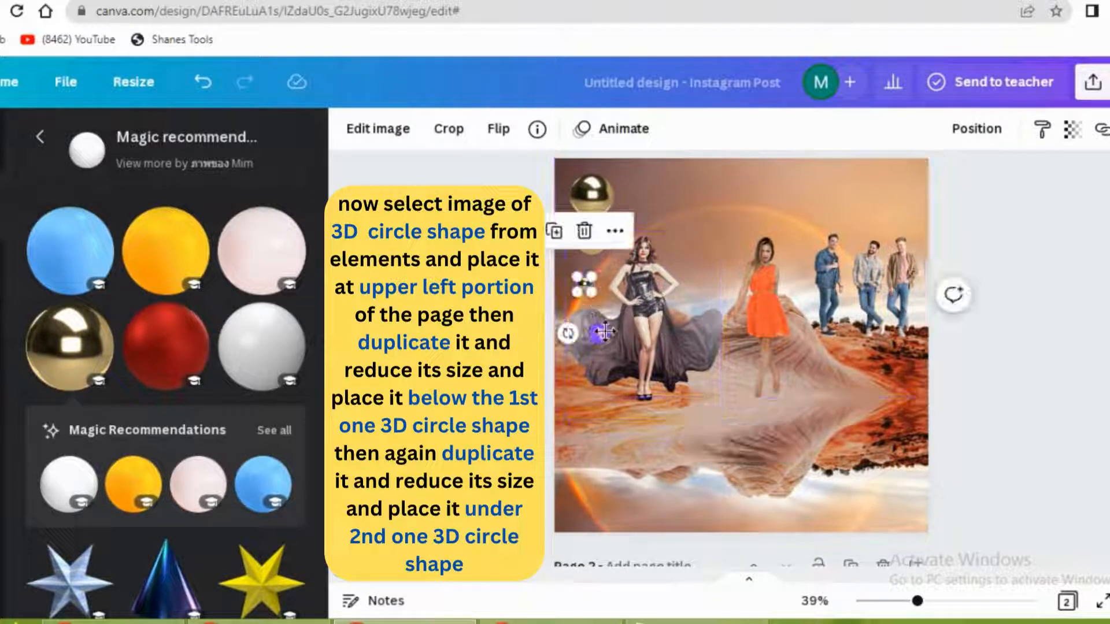
mouse_move(601, 331)
left_mouse_down()
mouse_move(616, 305)
mouse_move(612, 322)
left_mouse_up()
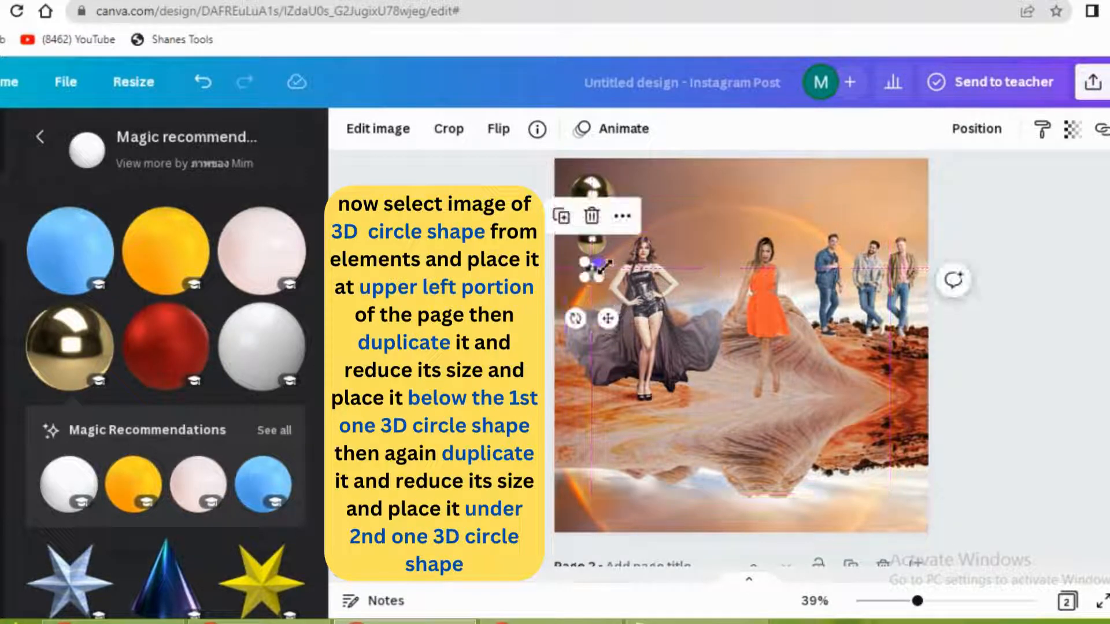
left_click_drag(605, 264, 608, 267)
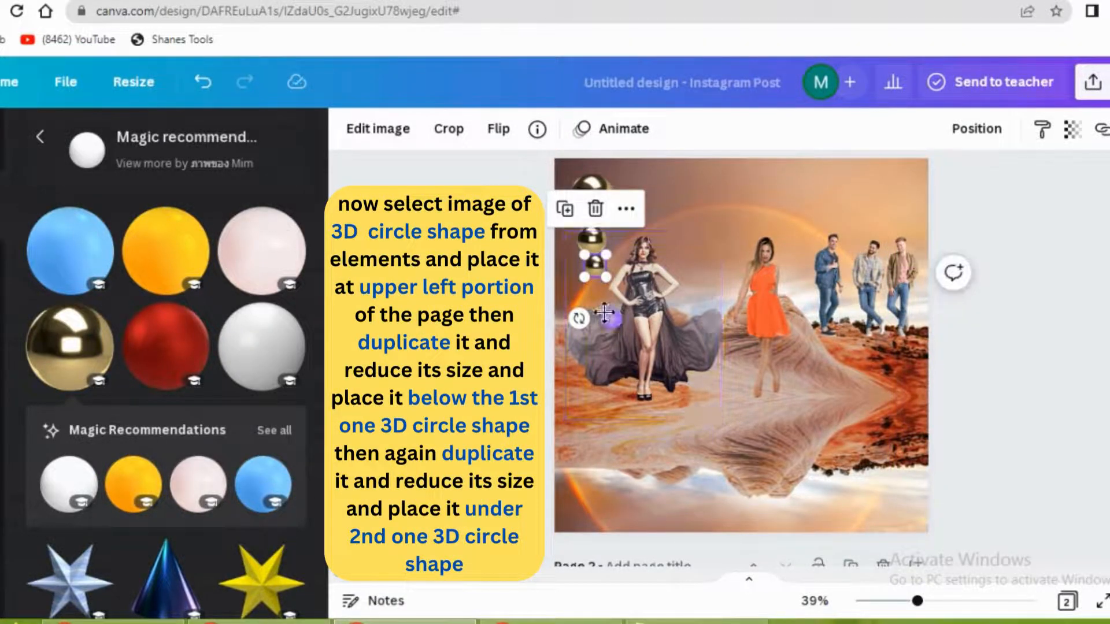
left_click_drag(607, 318, 601, 323)
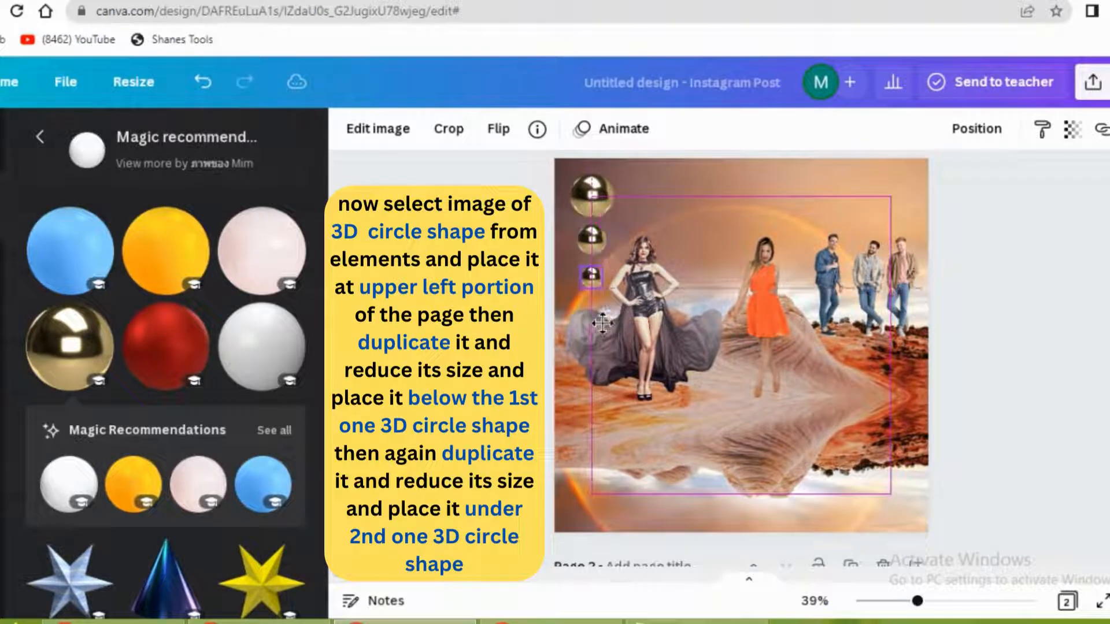
left_click(786, 209)
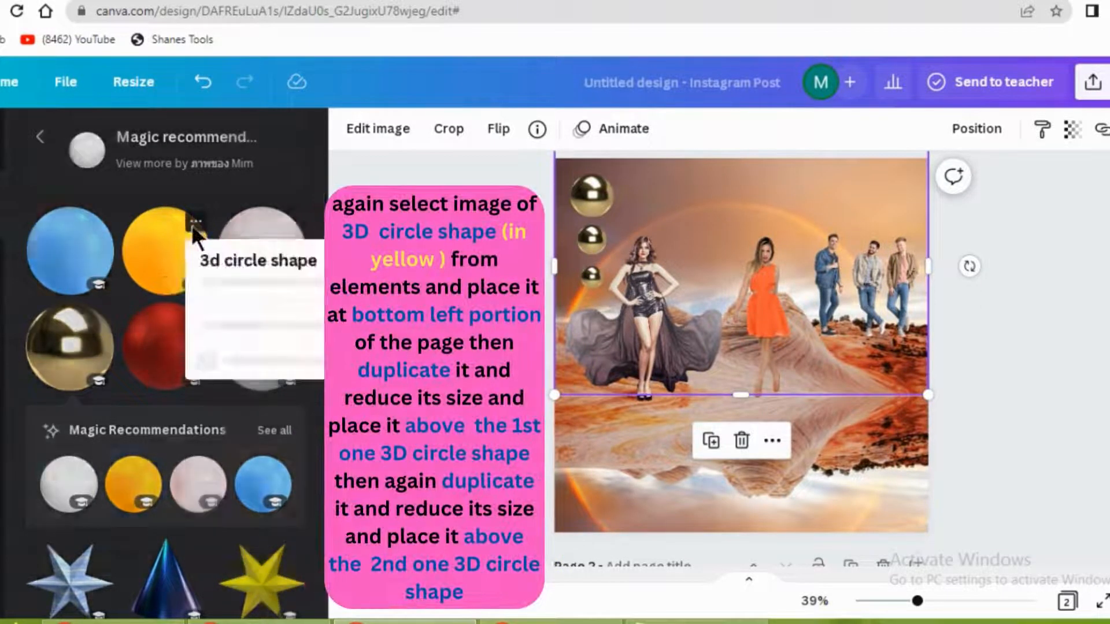
Add the yellow 3D sphere and shrink it to fit in the lower-right corner of the page
left_click(195, 223)
left_click(169, 254)
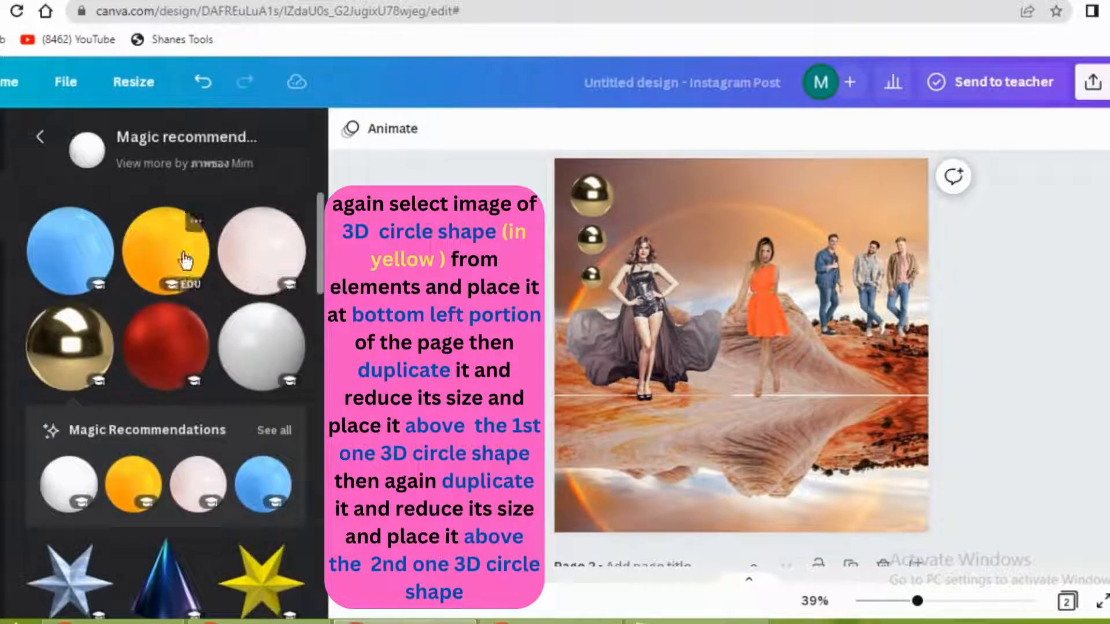
left_click(185, 260)
left_click_drag(894, 205, 705, 505)
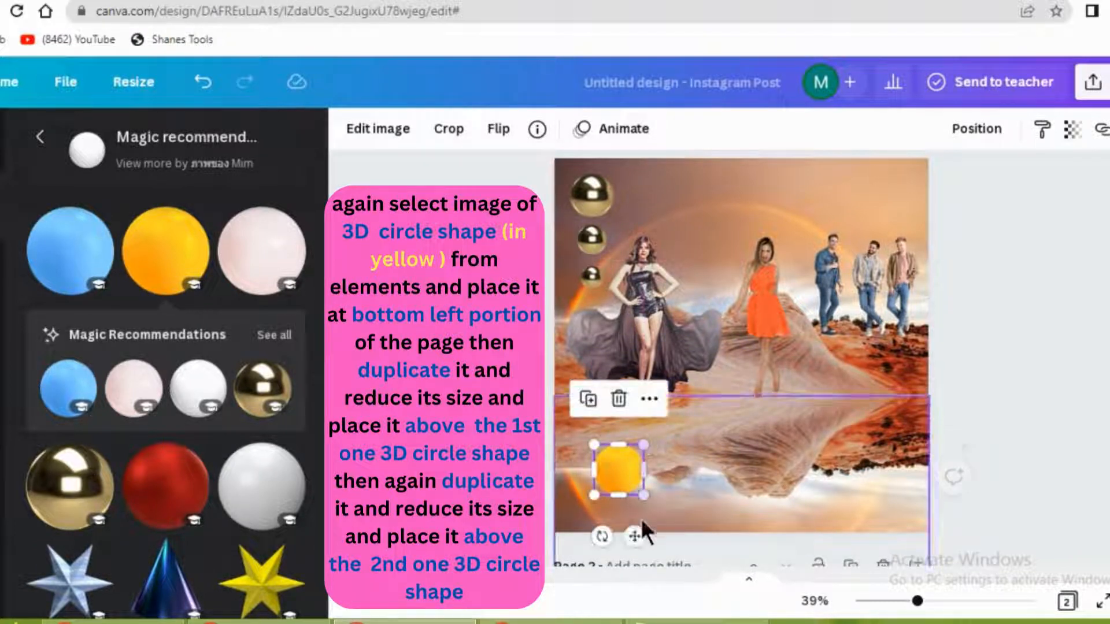
left_click_drag(634, 532, 912, 553)
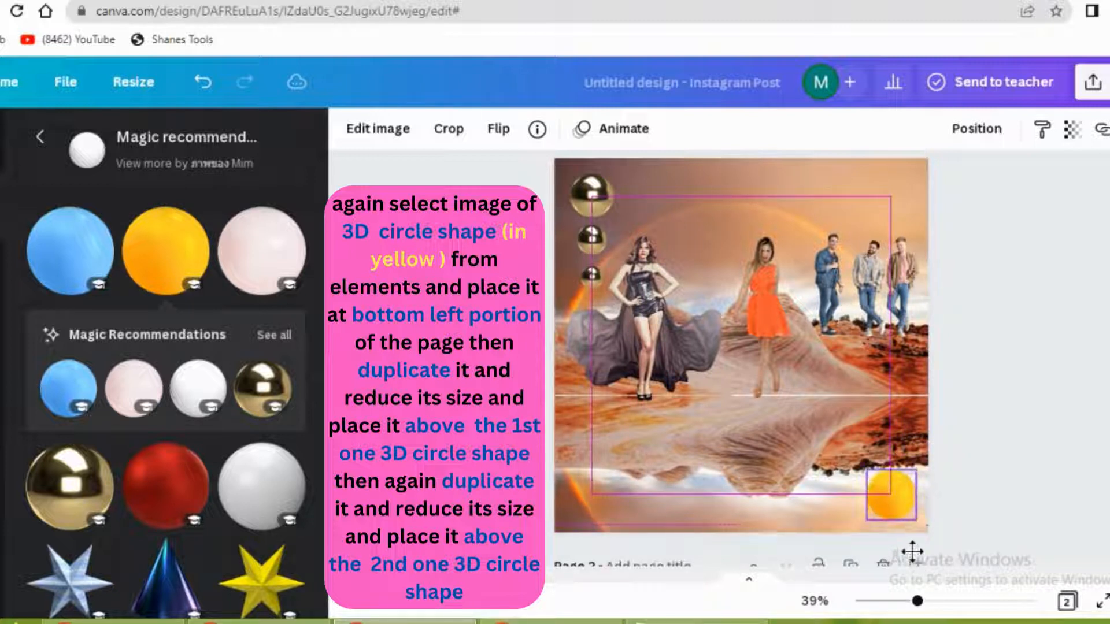
left_click(951, 489)
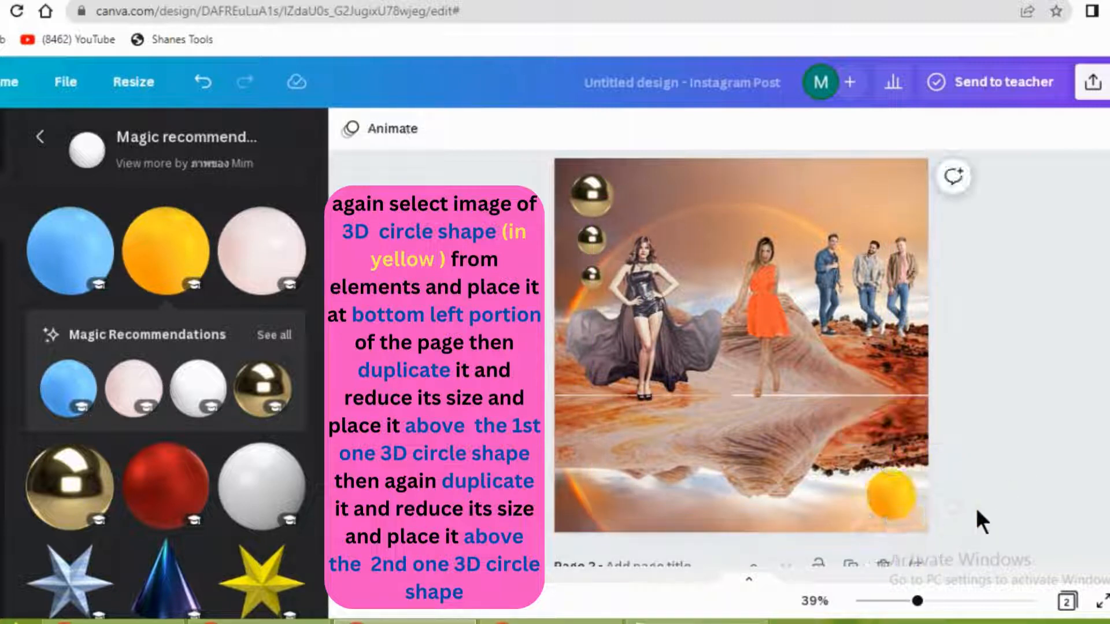
Duplicate the yellow sphere, shrink the copy to about 109 by 110 and place it directly above the first
left_click(902, 490)
left_click(862, 425)
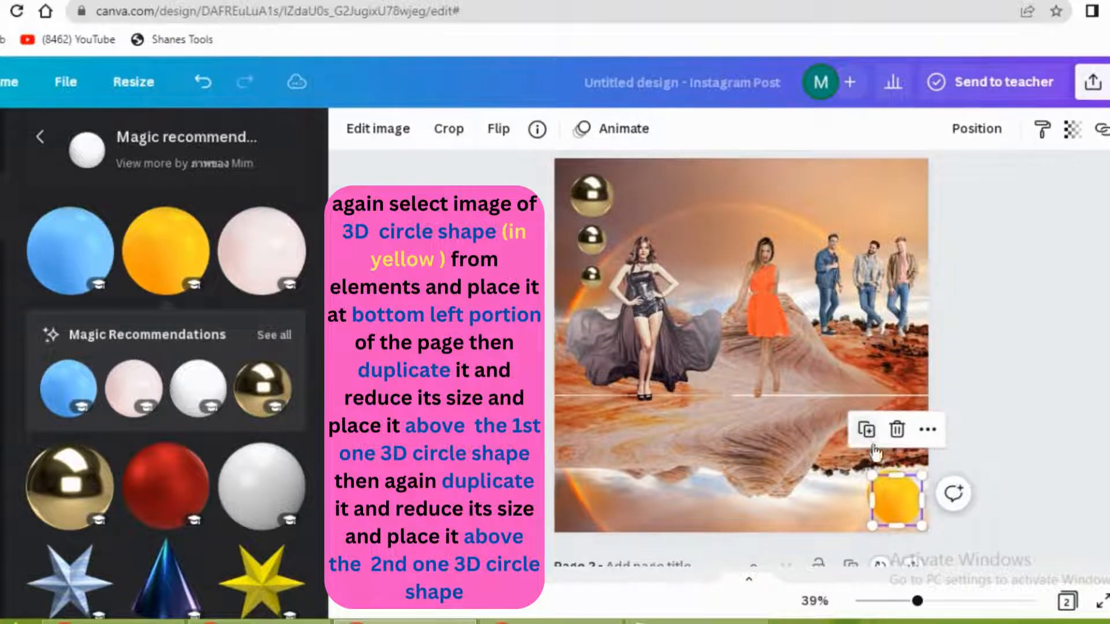
left_click_drag(893, 501, 909, 439)
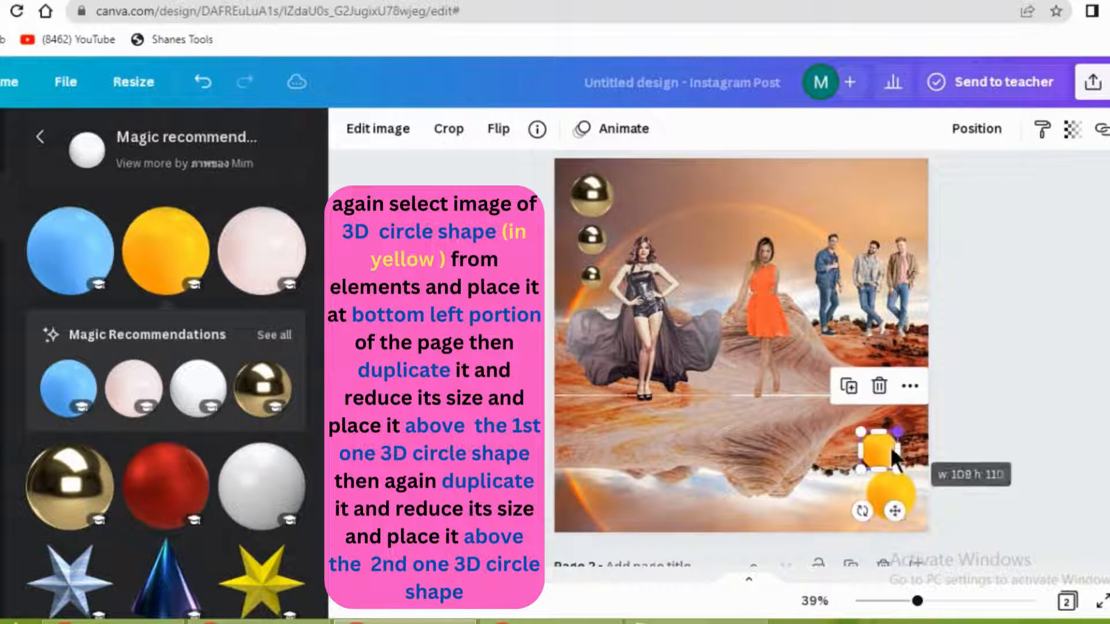
mouse_move(896, 509)
left_mouse_down()
mouse_move(897, 486)
mouse_move(906, 496)
left_mouse_up()
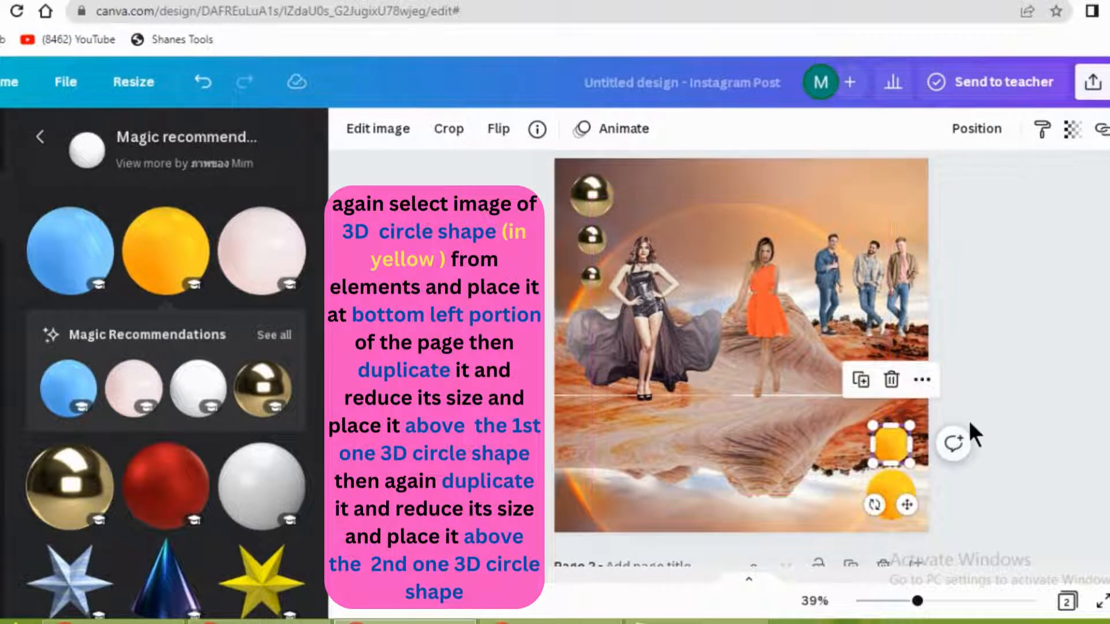
left_click(1020, 425)
Duplicate the second yellow sphere as a smaller third one above it and even out the spacing of the yellow column
left_click(864, 382)
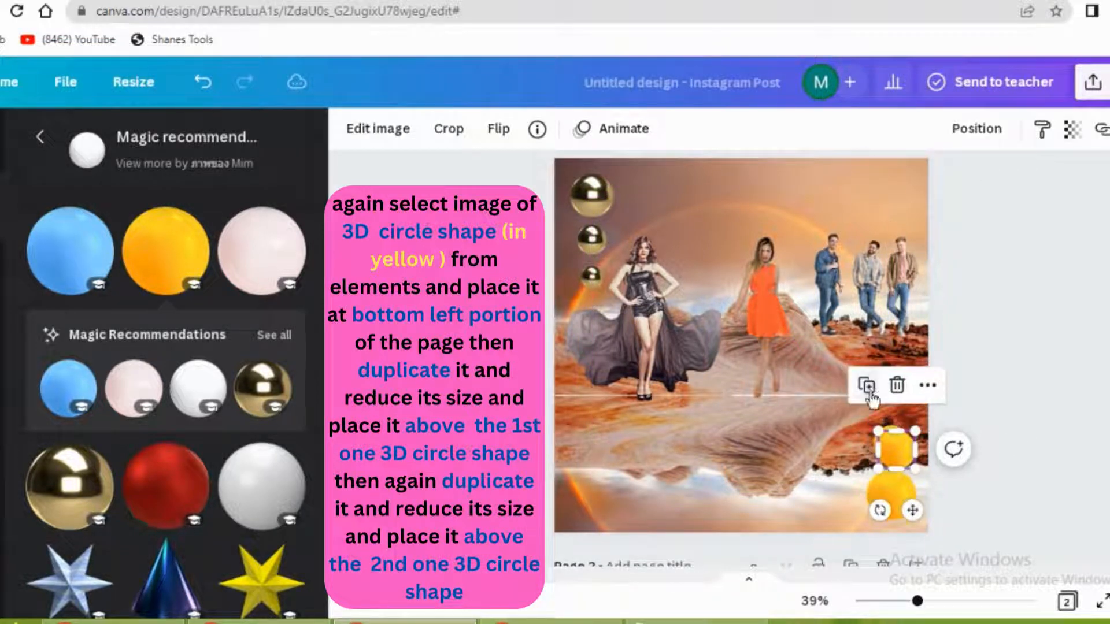
left_click_drag(891, 445, 914, 398)
left_click(967, 371)
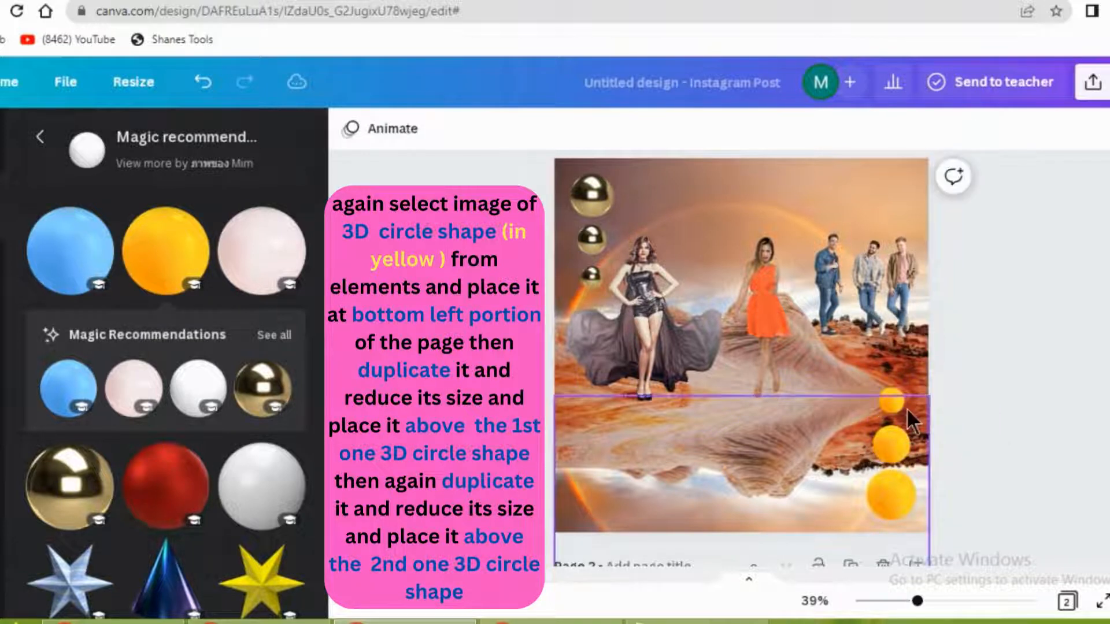
left_click(898, 408)
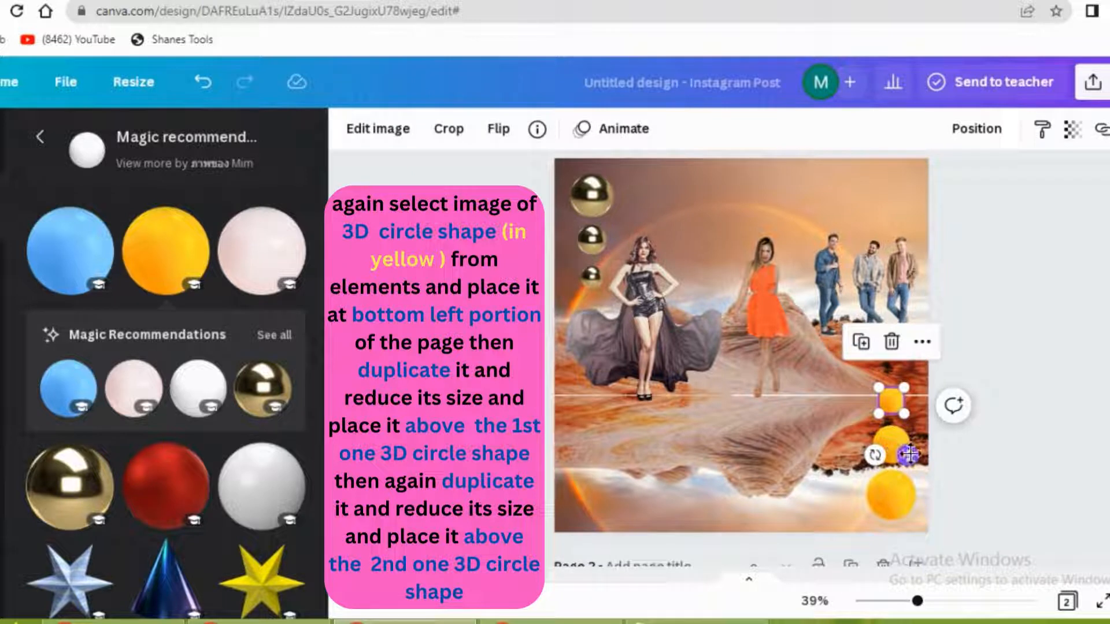
left_click_drag(907, 455, 909, 459)
left_click(1028, 429)
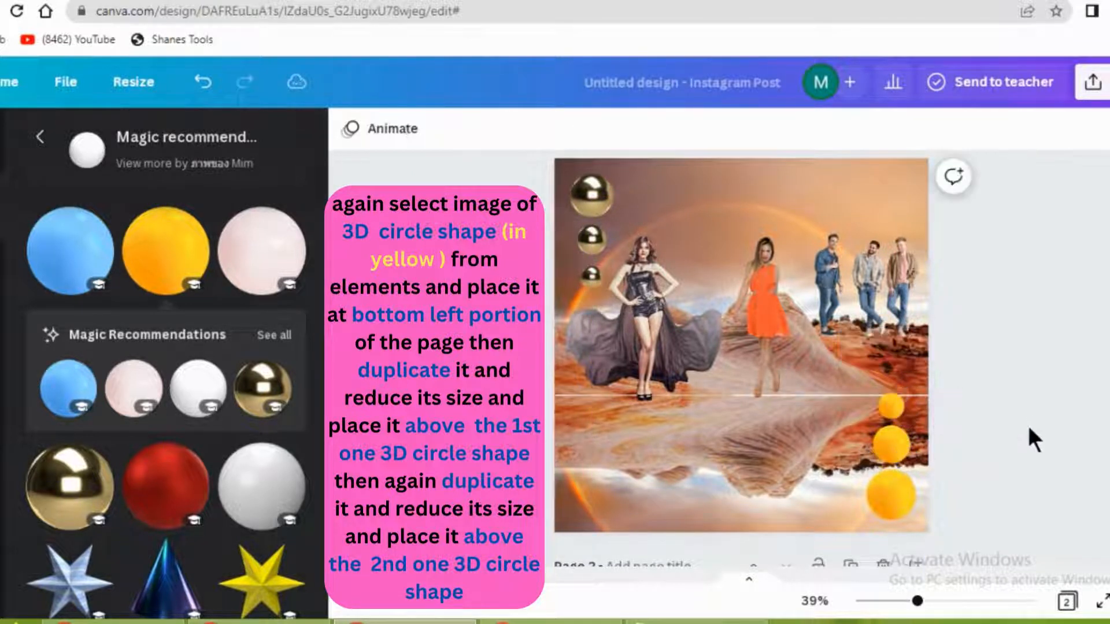
left_click(909, 451)
left_click(955, 524)
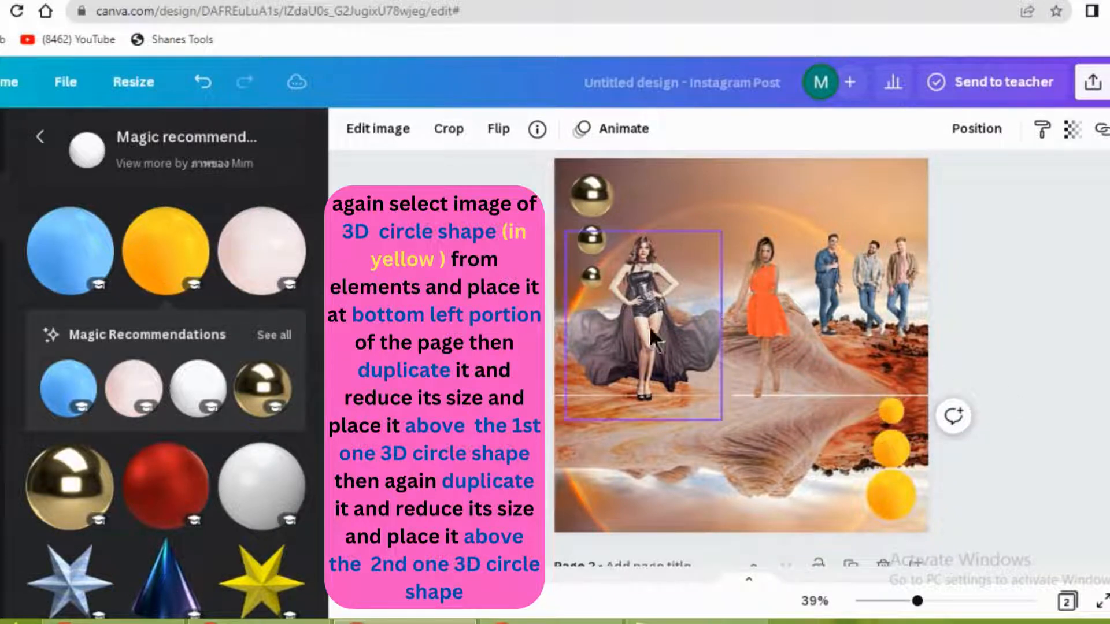
Tighten the spacing of the gold sphere column and nudge the mirrored landscape up to close the white gap between the halves
left_click(596, 246)
left_click(693, 262)
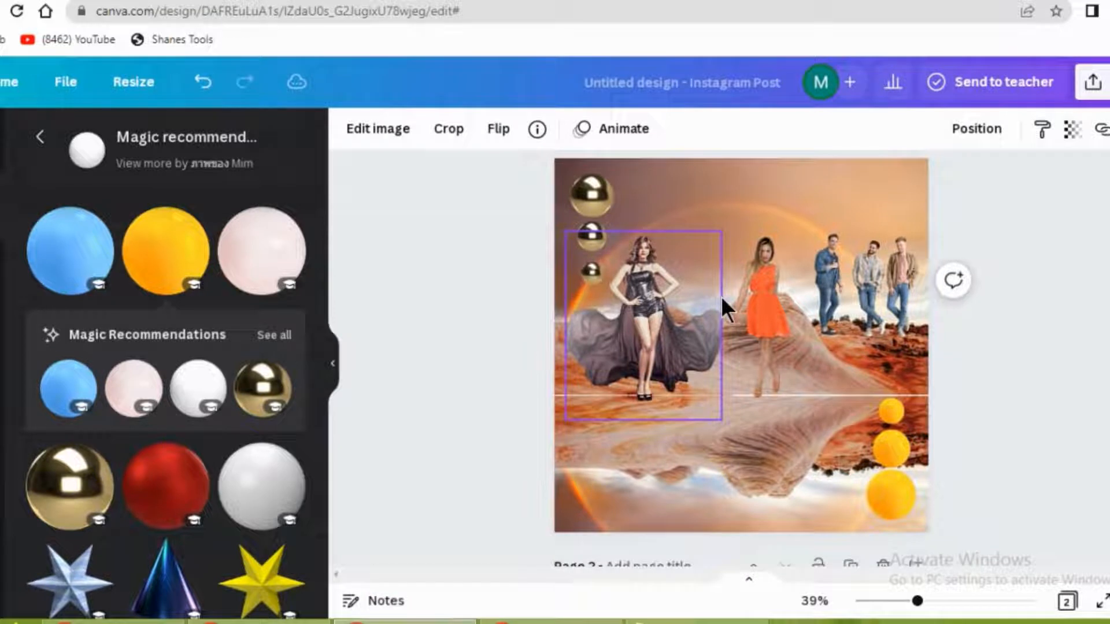
left_click(1070, 223)
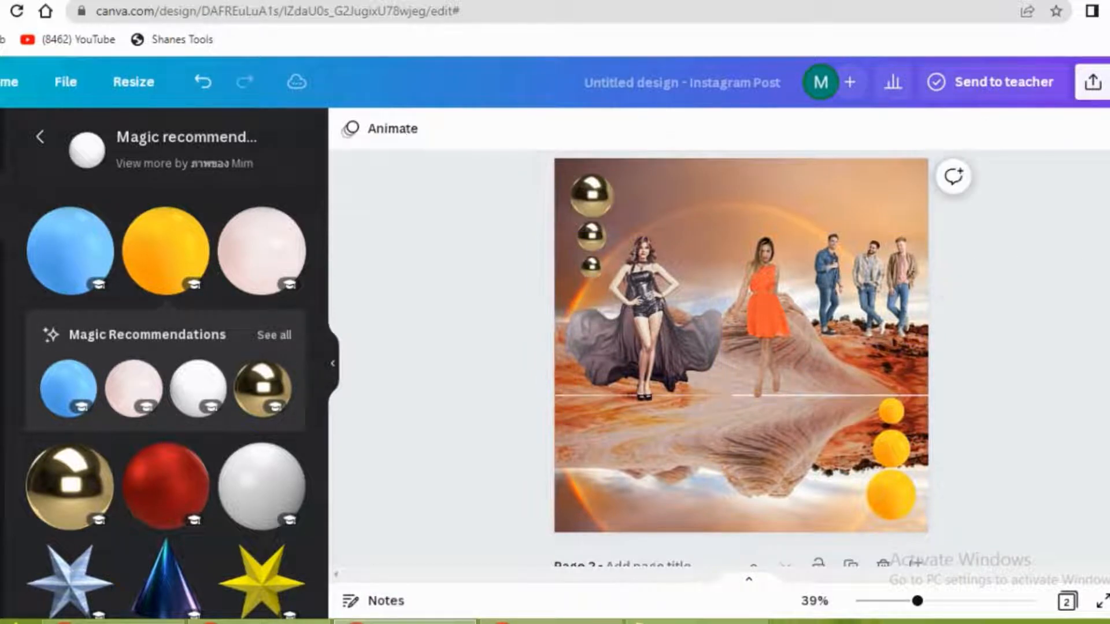
left_click_drag(839, 404, 837, 401)
left_click(1069, 290)
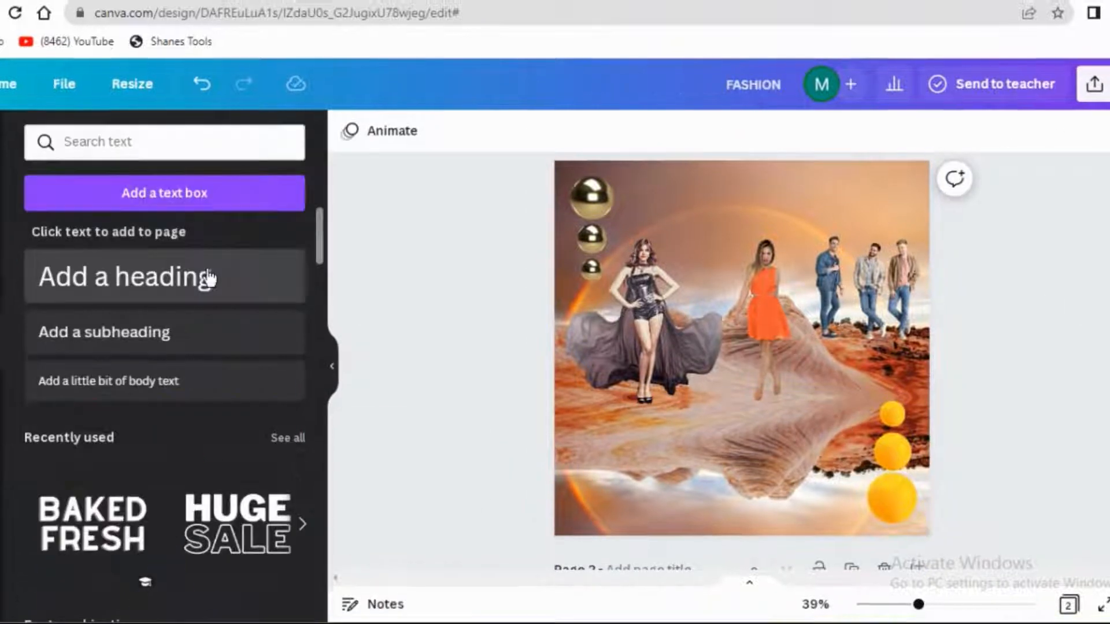
Add a heading that reads FASHION and set its font to TAN Pearl
left_click(208, 280)
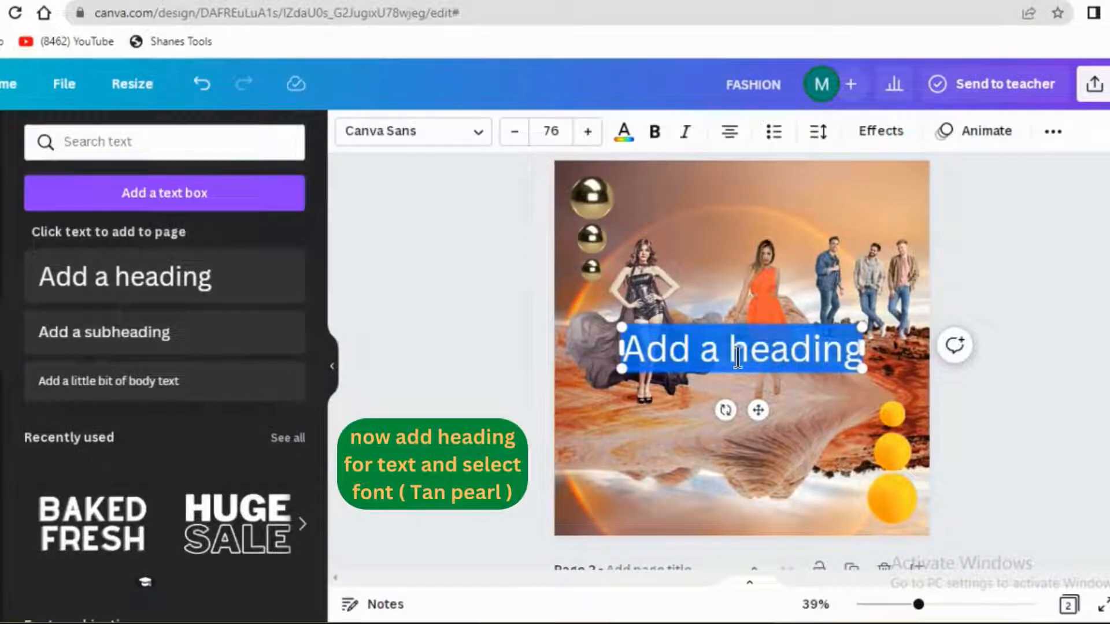
key("BackSpace")
type("FAS")
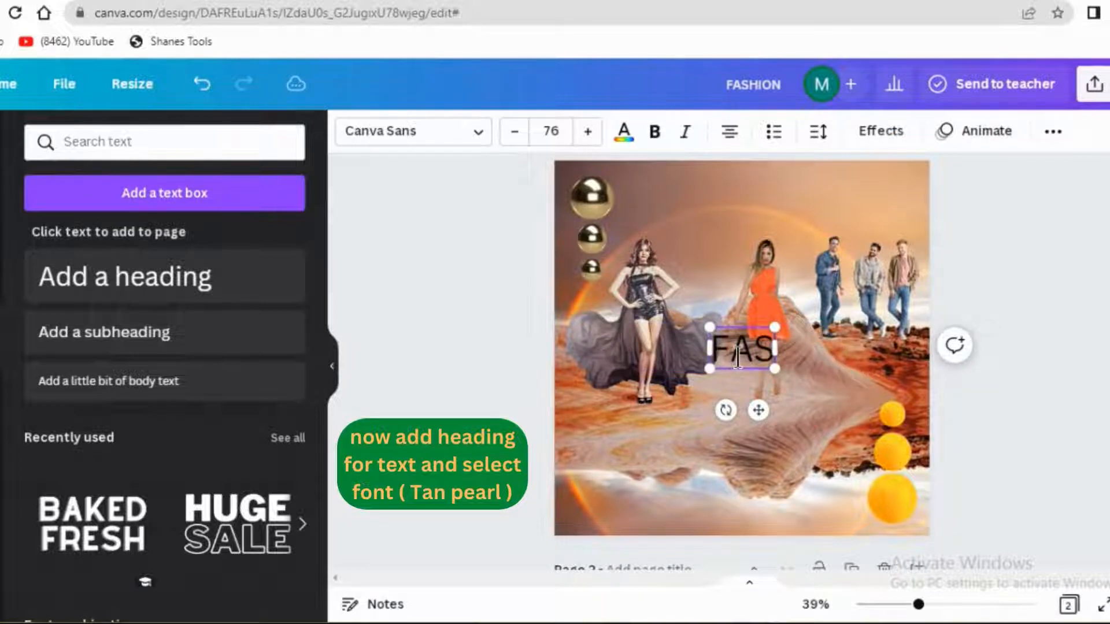
type("HION")
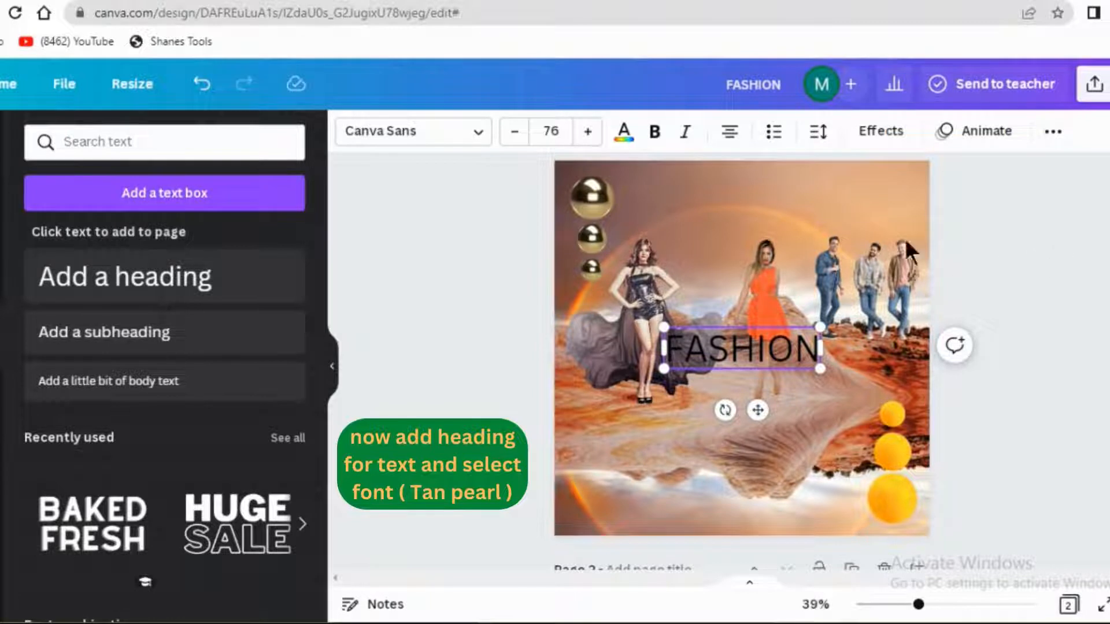
left_click(487, 139)
scroll(218, 298, "down", 2)
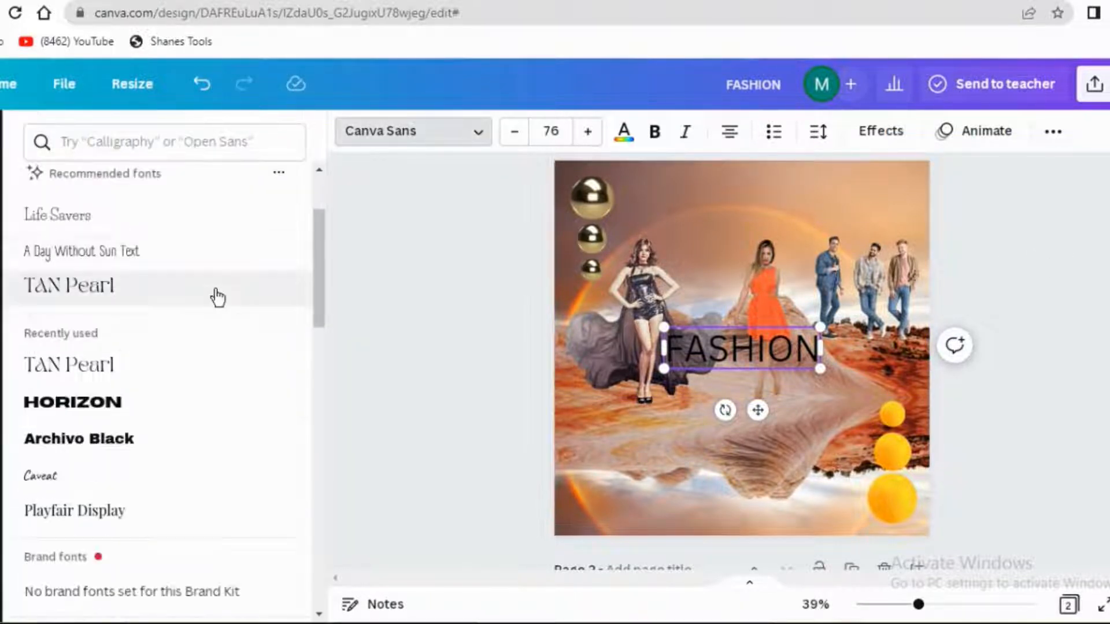
left_click(217, 298)
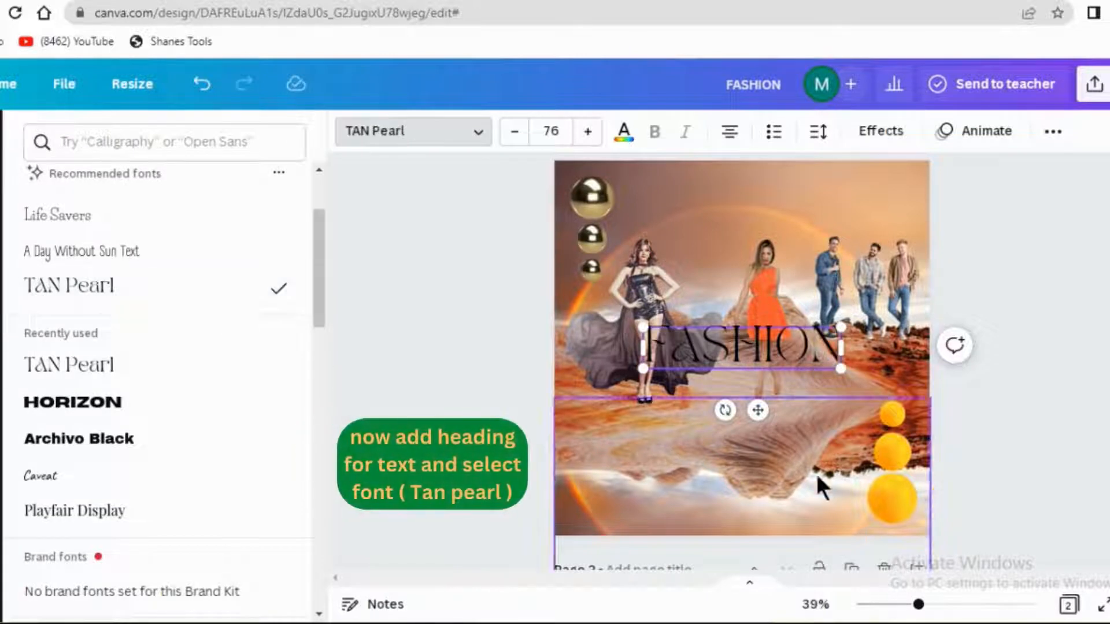
Move the FASHION heading below the models onto the mirrored landscape and color it white
left_click_drag(757, 410, 732, 502)
key("Escape")
left_click(1038, 335)
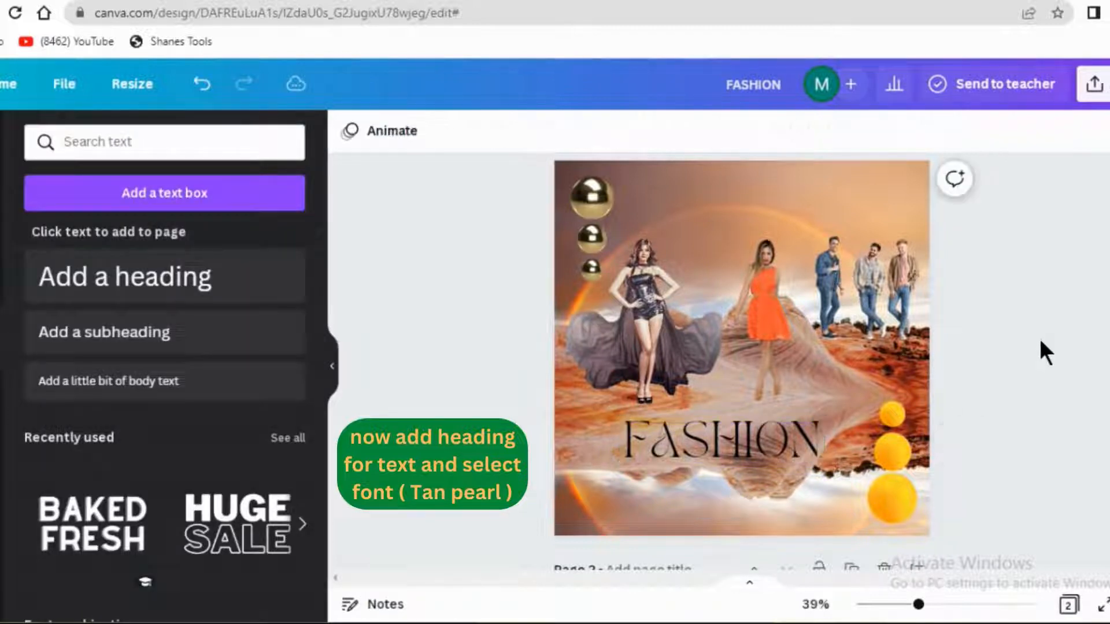
left_click(778, 435)
left_click_drag(778, 435, 778, 424)
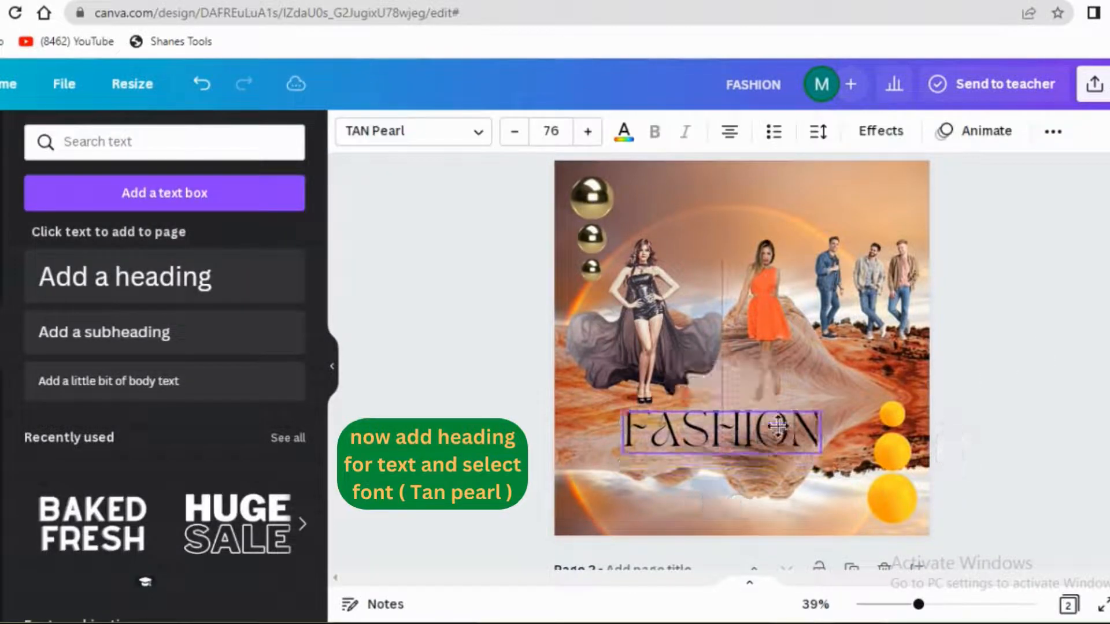
left_click(624, 139)
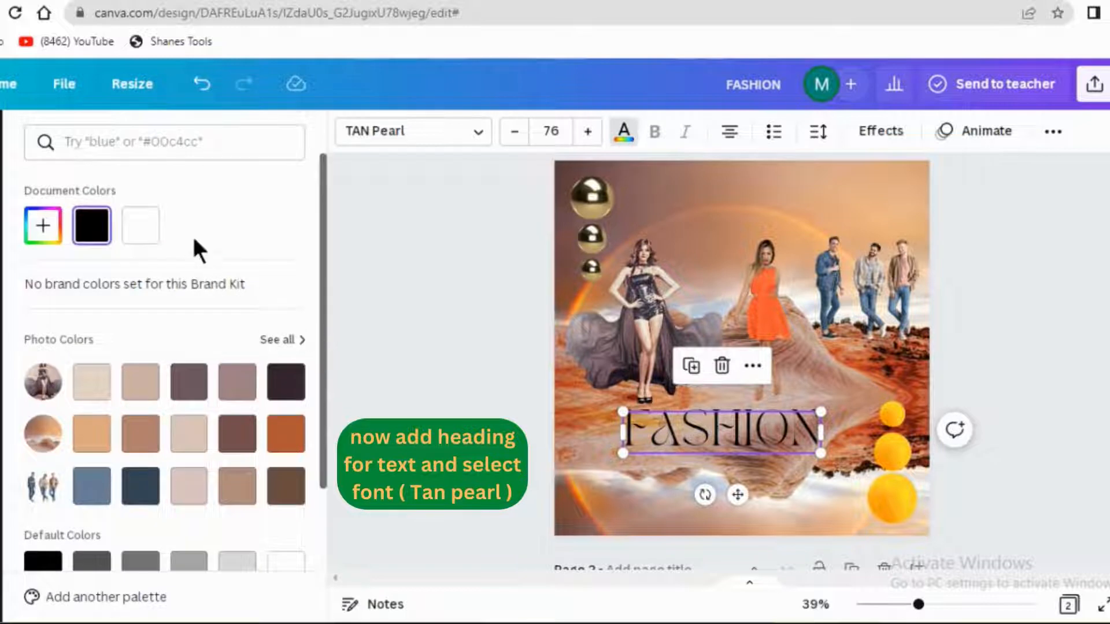
left_click(152, 227)
left_click(1093, 307)
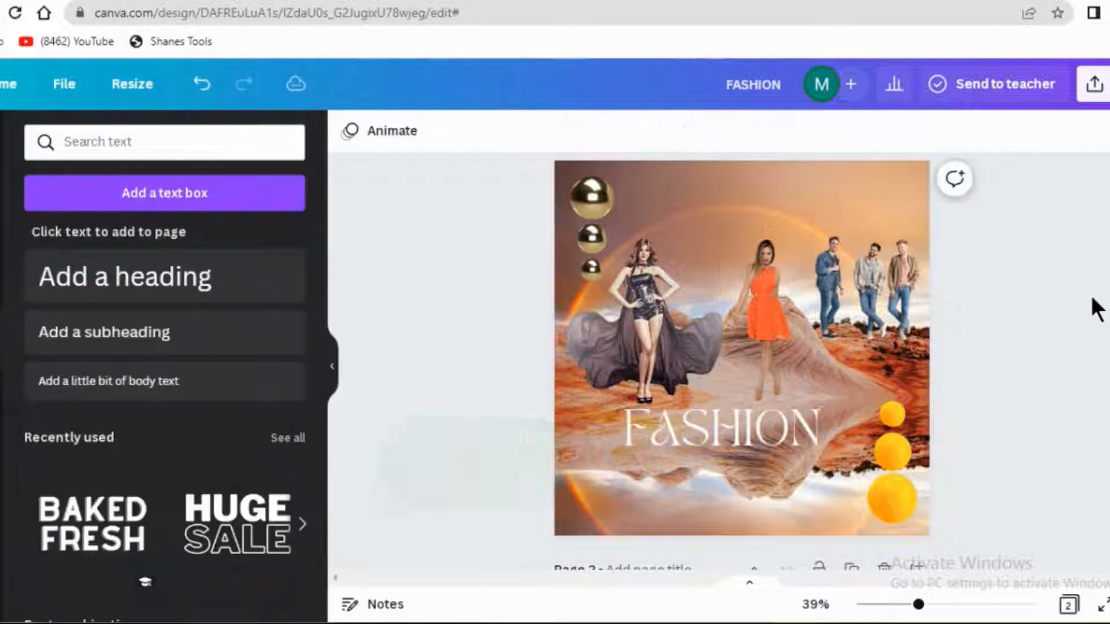
Duplicate the FASHION heading, change the copy's text to MAG and place it below the right end of FASHION
left_click_drag(743, 421, 732, 421)
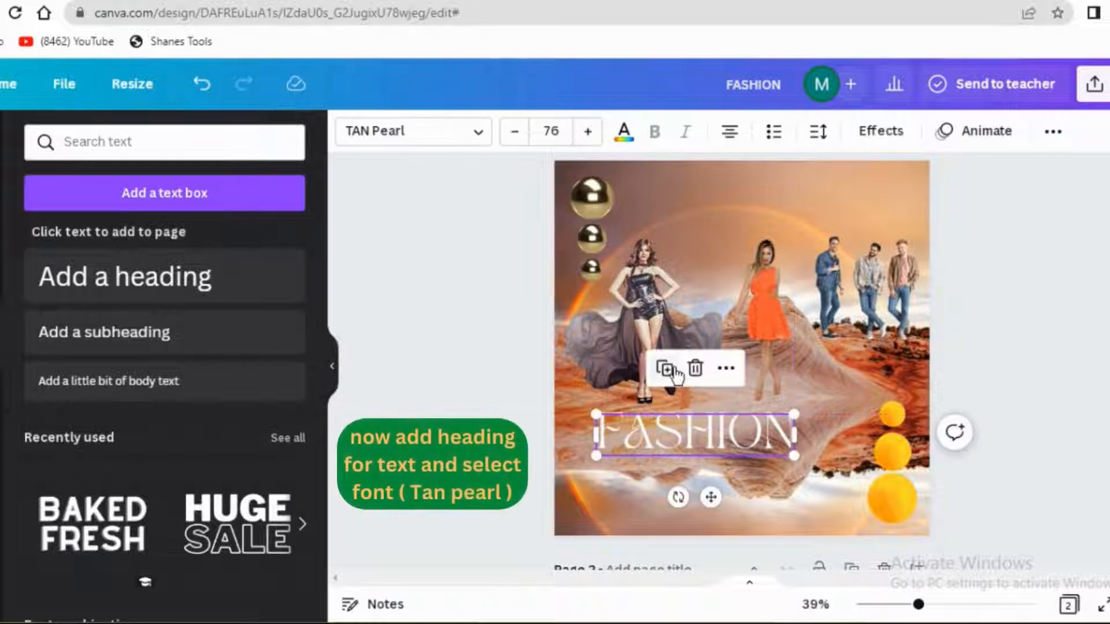
left_click(665, 368)
left_click_drag(702, 463, 707, 494)
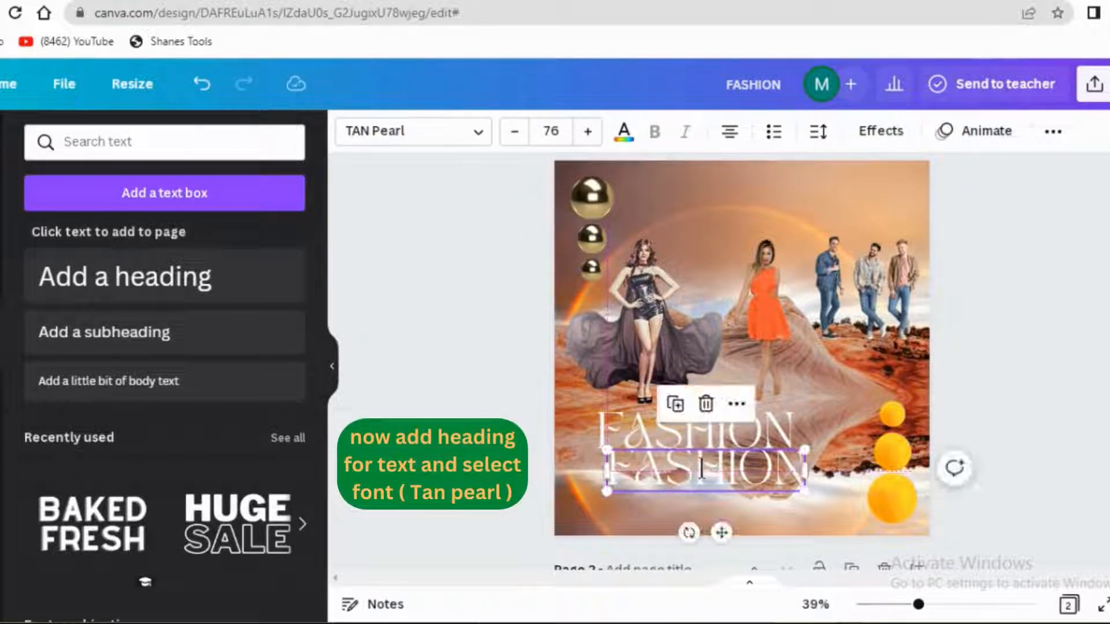
double_click(709, 466)
type("MA")
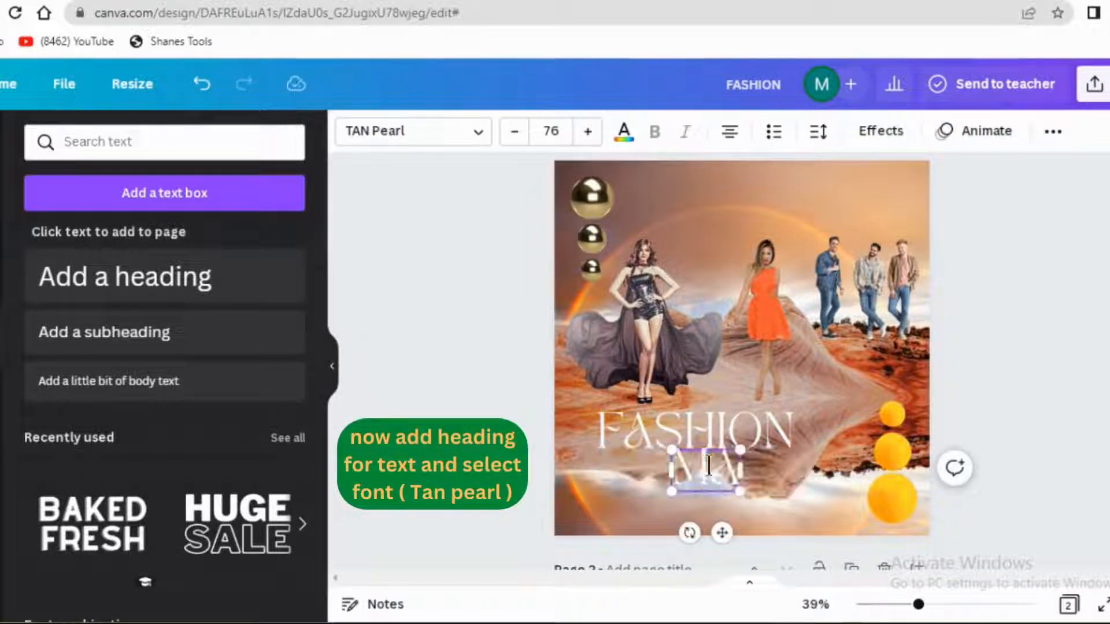
type("G")
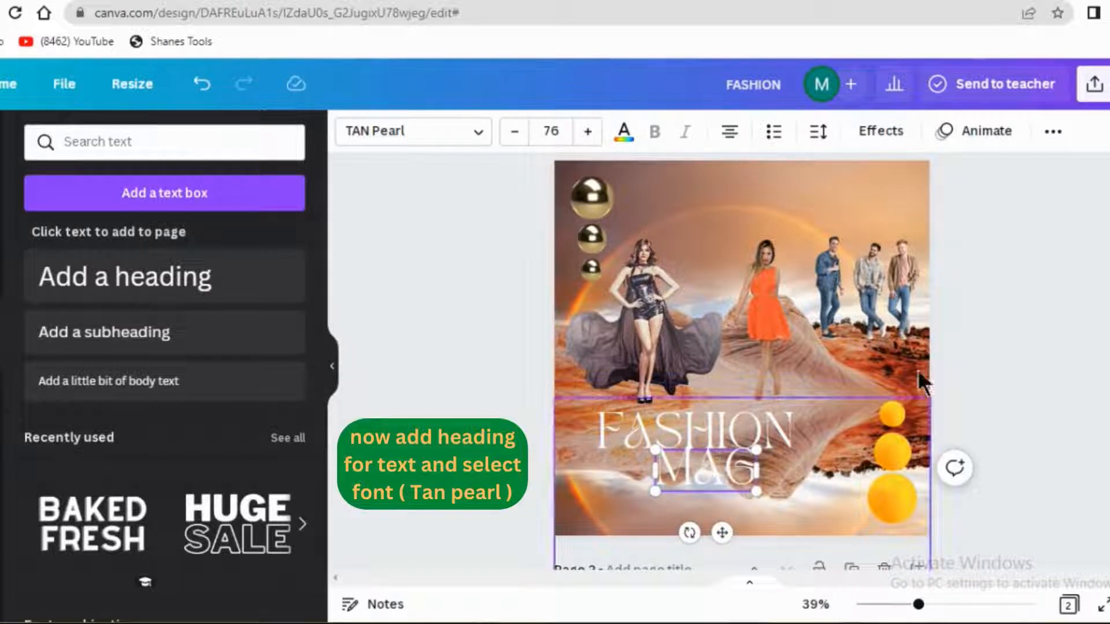
left_click(1028, 265)
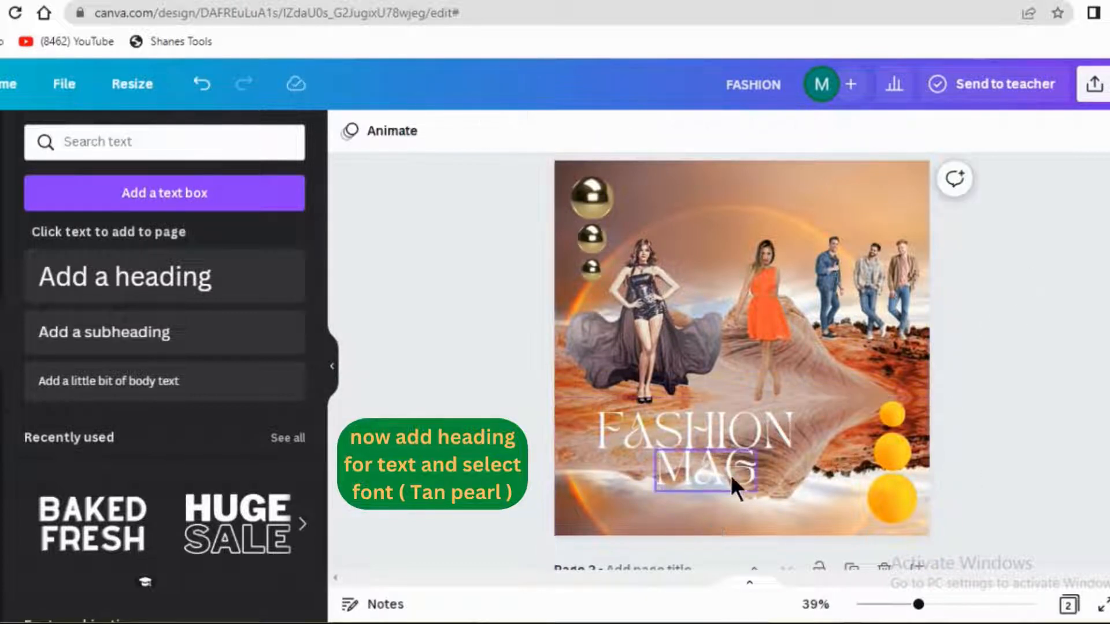
left_click_drag(730, 474, 796, 484)
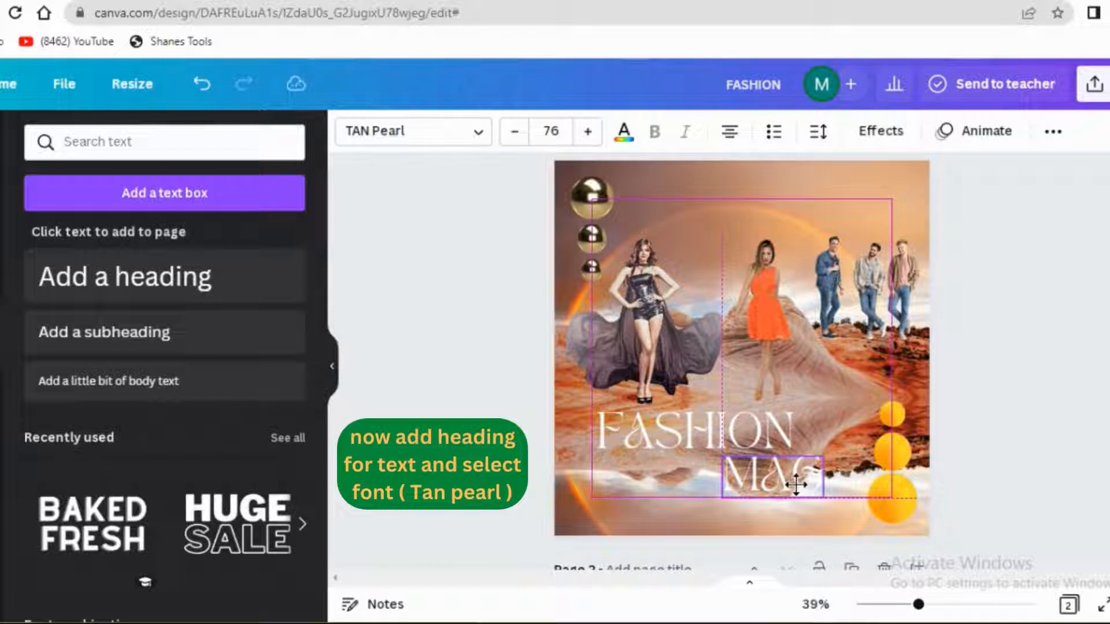
Reduce the font size of both the FASHION and MAG texts to 60
left_click(691, 418, "shift")
left_click(508, 132)
left_click(509, 132)
left_click(509, 132)
left_click(509, 132)
left_click(509, 132)
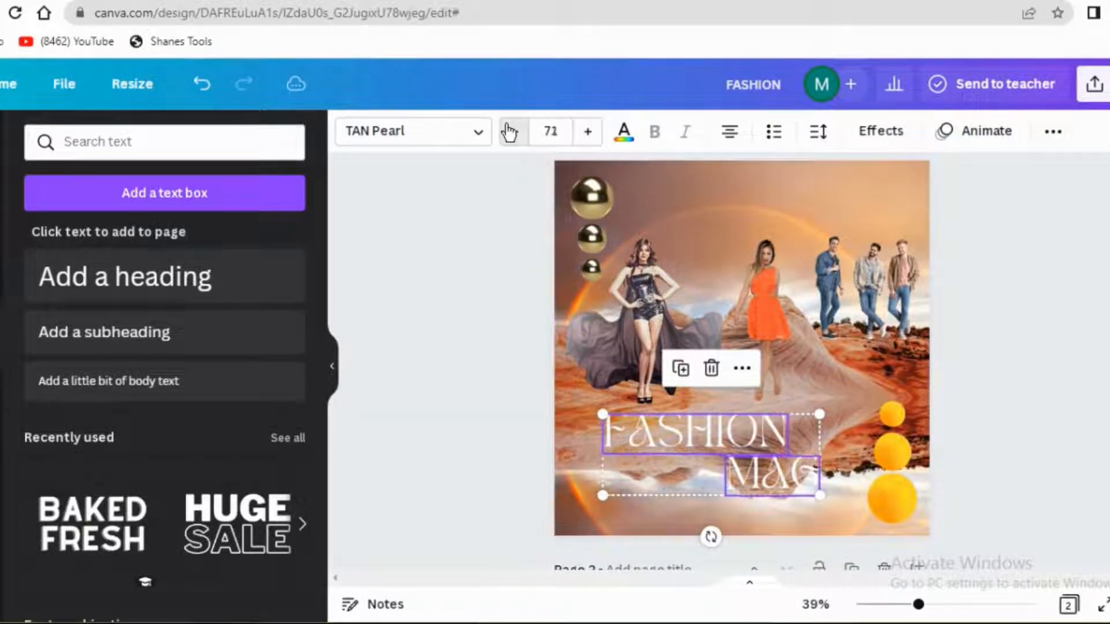
left_click(509, 132)
left_click(508, 132)
left_click(509, 132)
left_click(508, 132)
left_click(509, 132)
left_click(509, 132)
left_click(508, 129)
left_click(507, 130)
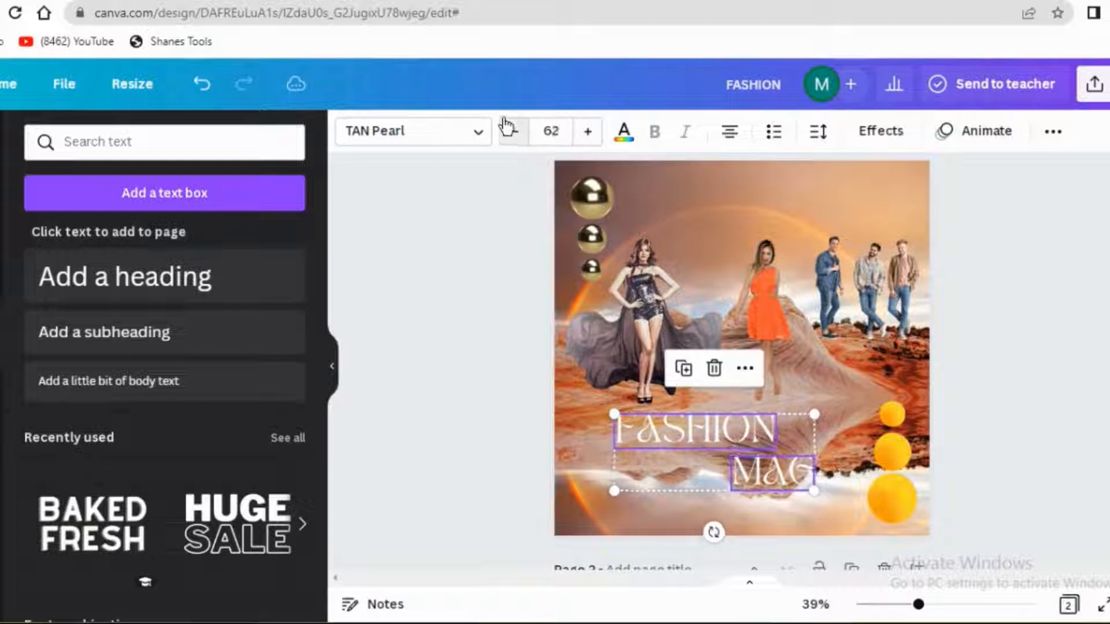
left_click(508, 129)
left_click(508, 130)
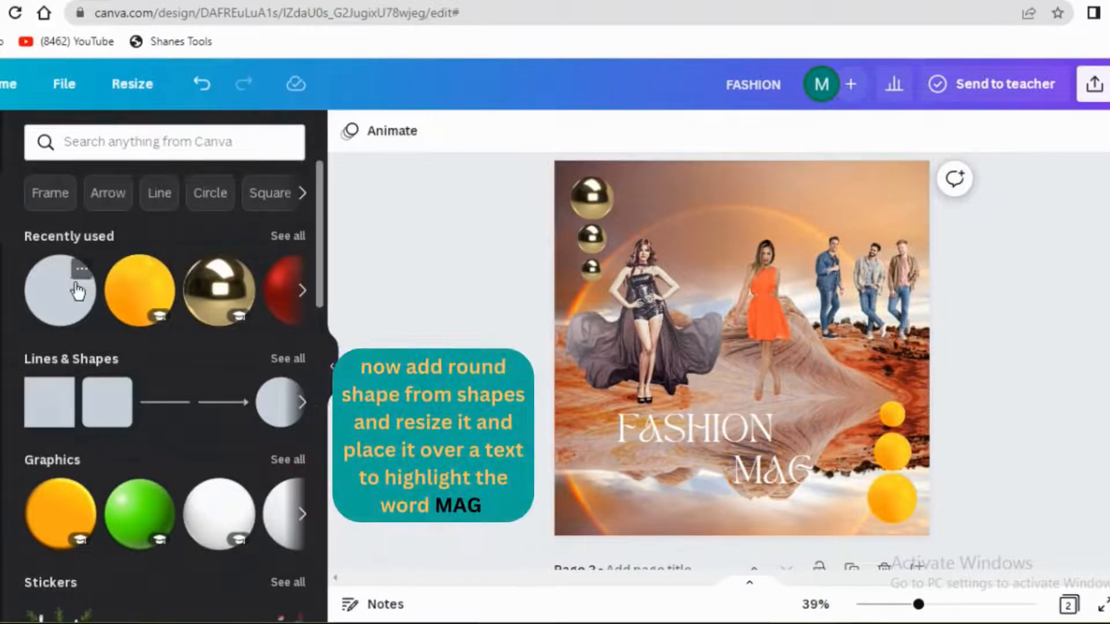
Add a circle shape, shrink it and place it behind the word MAG
left_click(78, 290)
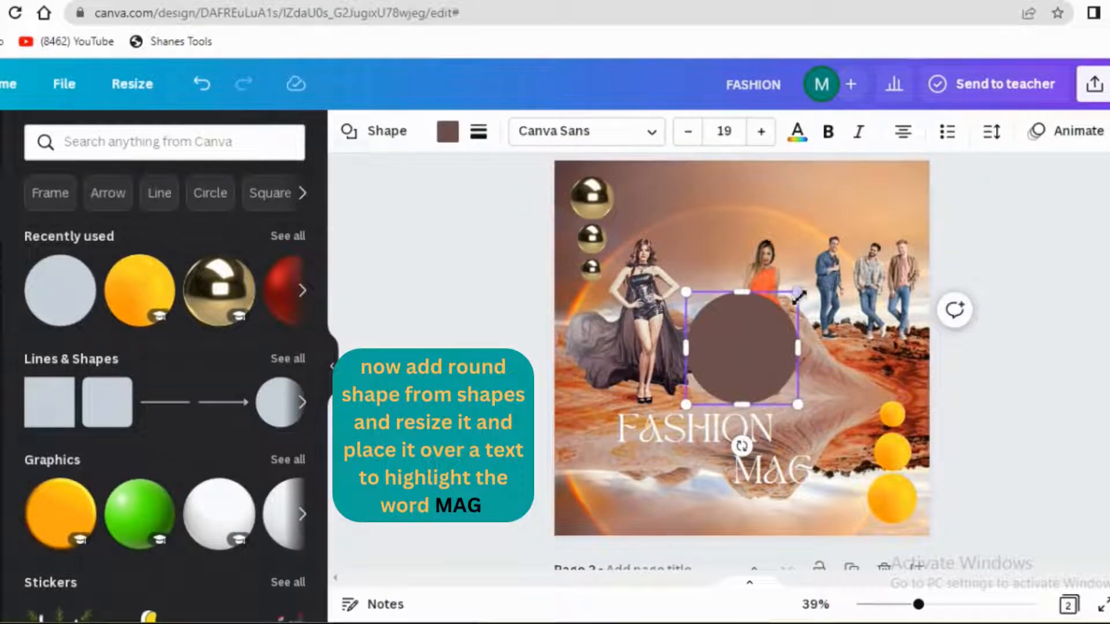
left_click_drag(800, 294, 771, 320)
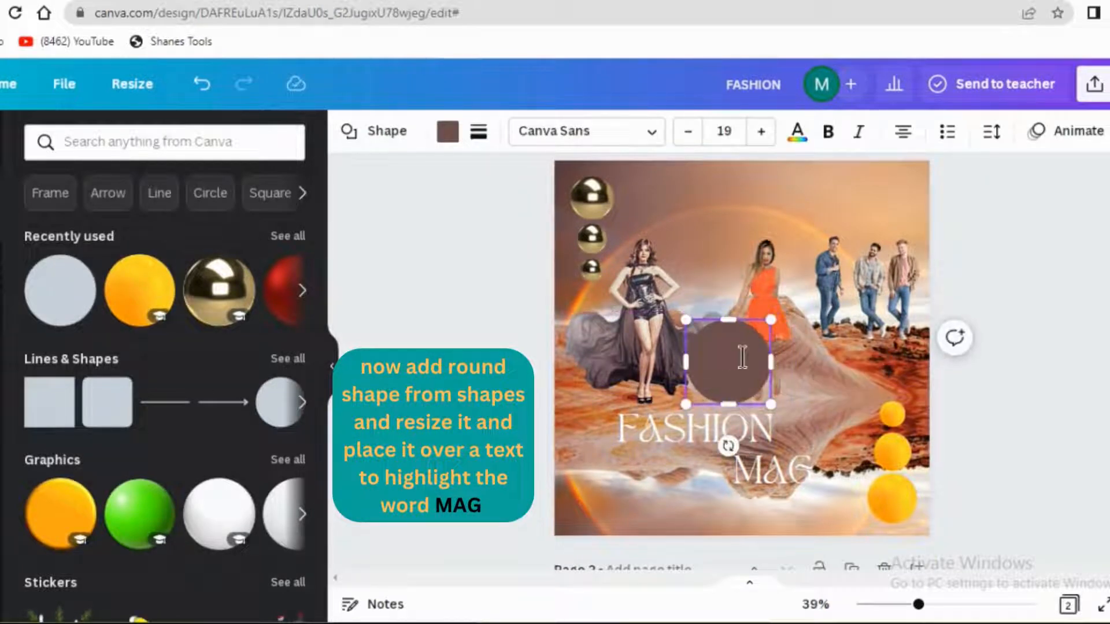
left_click(821, 367)
left_click_drag(761, 376, 793, 460)
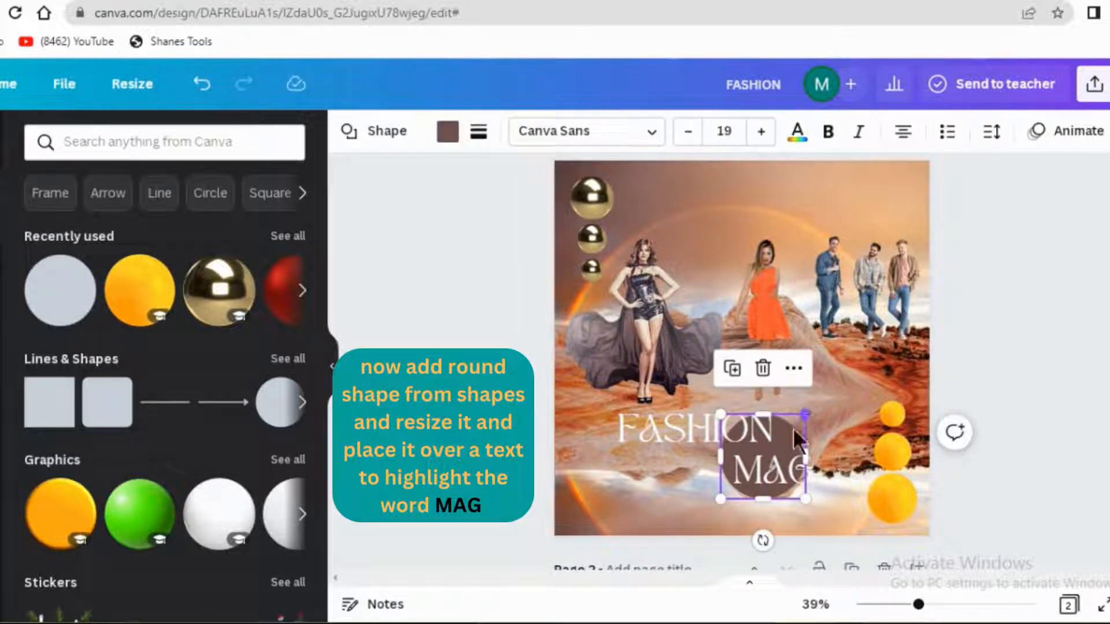
Move MAG slightly closer to FASHION and enlarge and nudge the circle so that it encloses the whole word
left_click(757, 456)
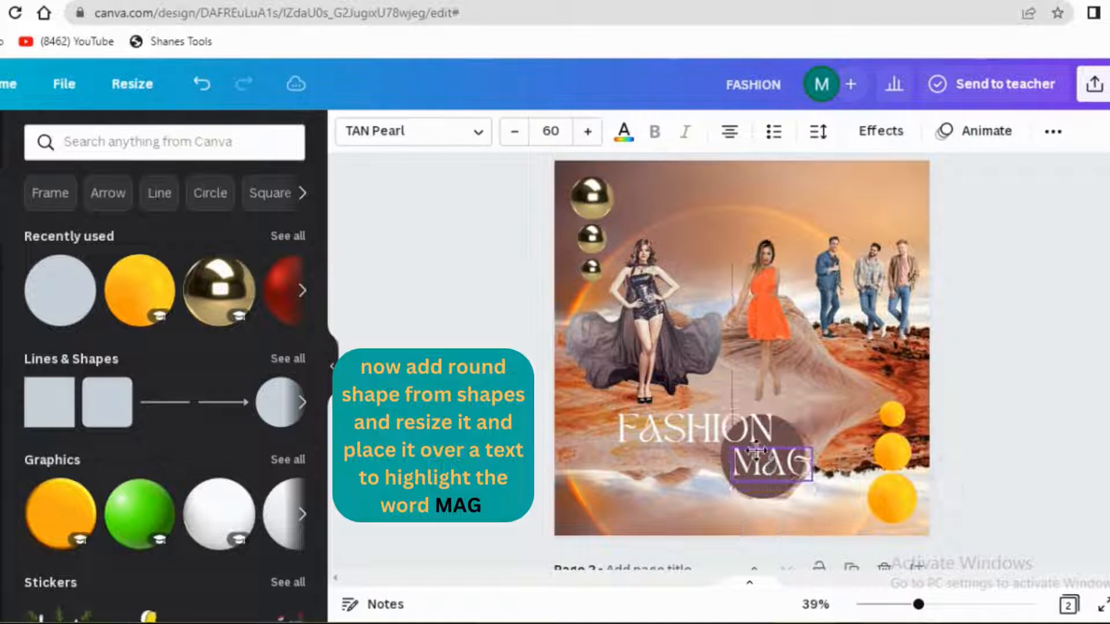
left_click(790, 427)
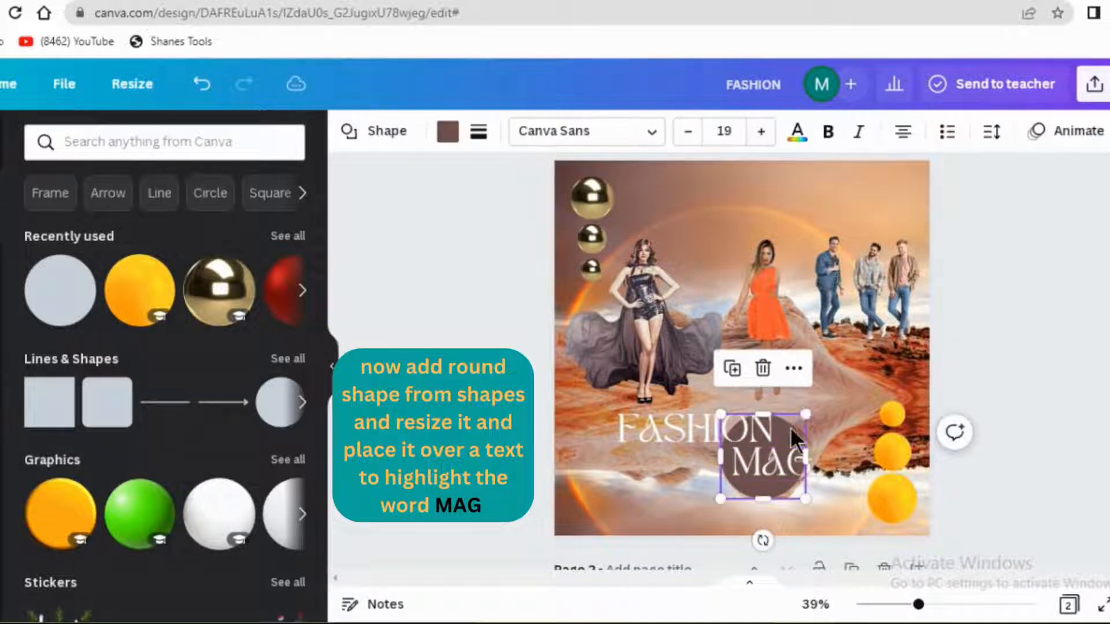
left_click_drag(808, 411, 821, 398)
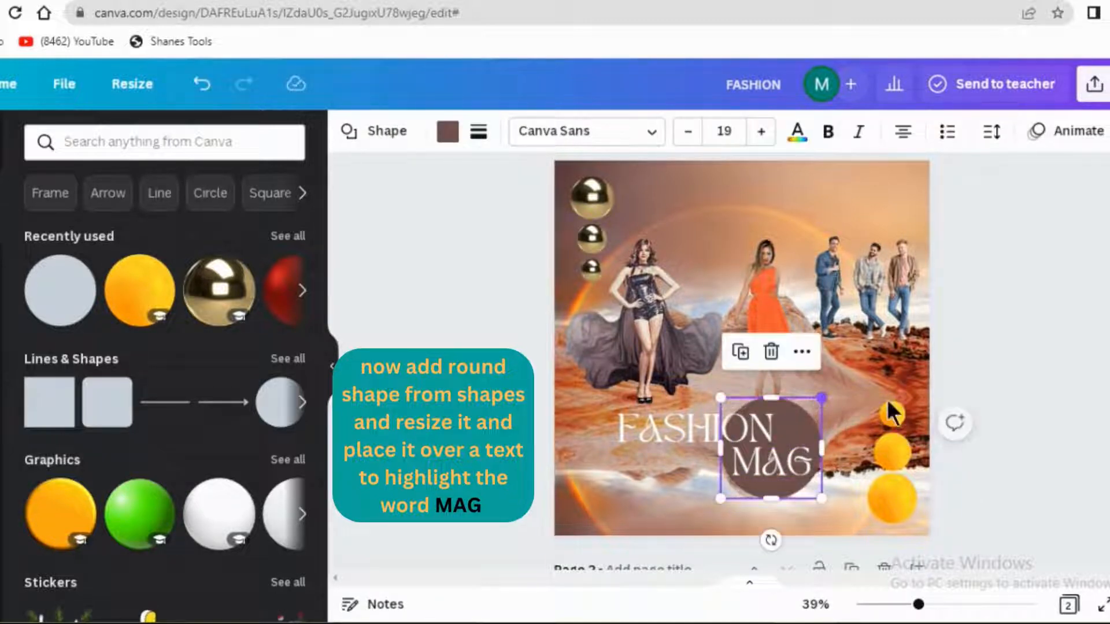
left_click(1071, 368)
left_click(786, 419)
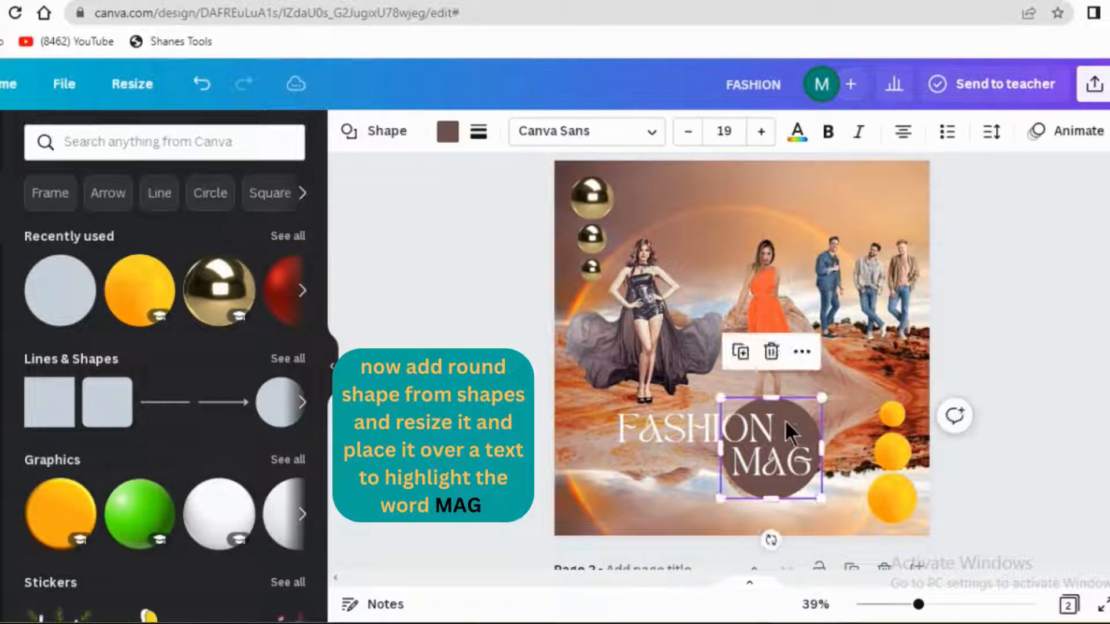
left_click_drag(787, 418, 788, 420)
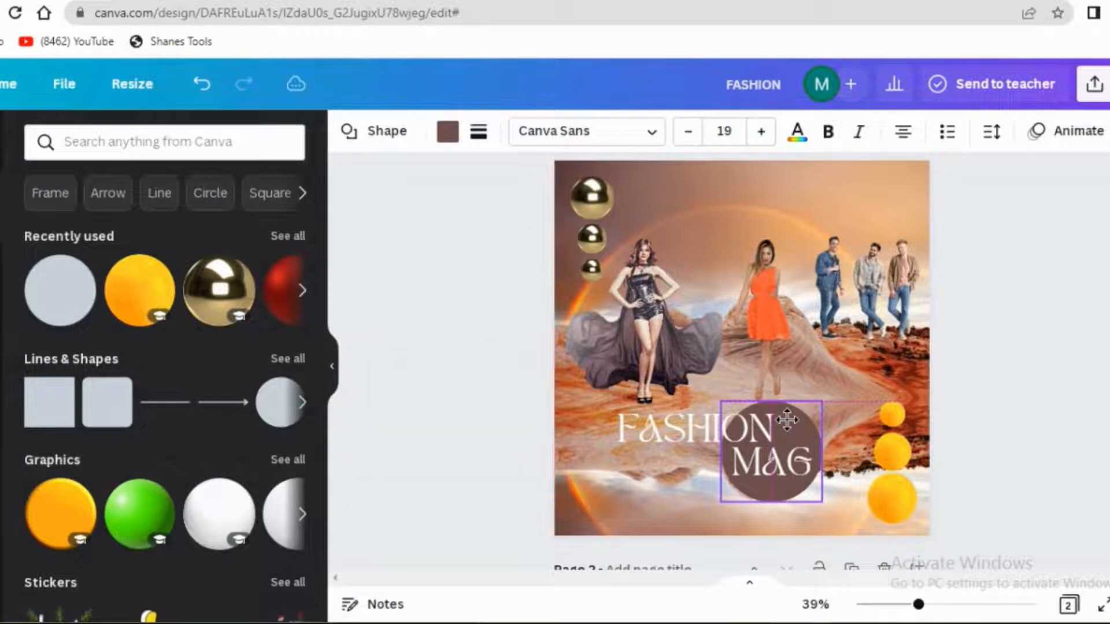
left_click(1054, 336)
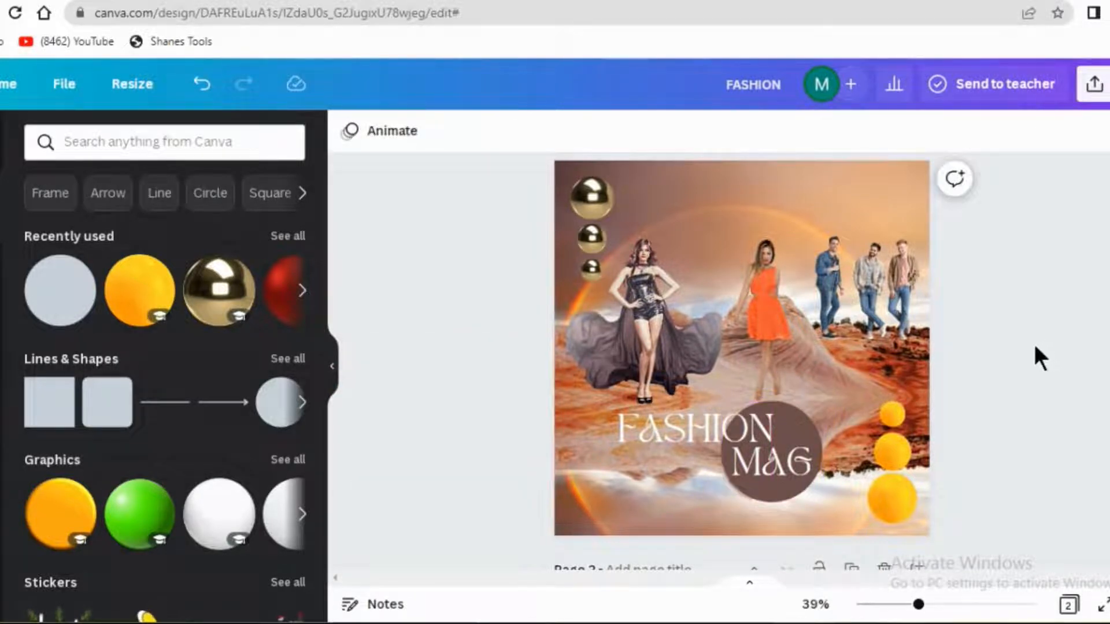
Enlarge the cut-out of the three men slightly and reposition it at the page's right edge
left_click(840, 238)
mouse_move(803, 244)
left_mouse_down()
mouse_move(798, 225)
mouse_move(807, 226)
left_mouse_up()
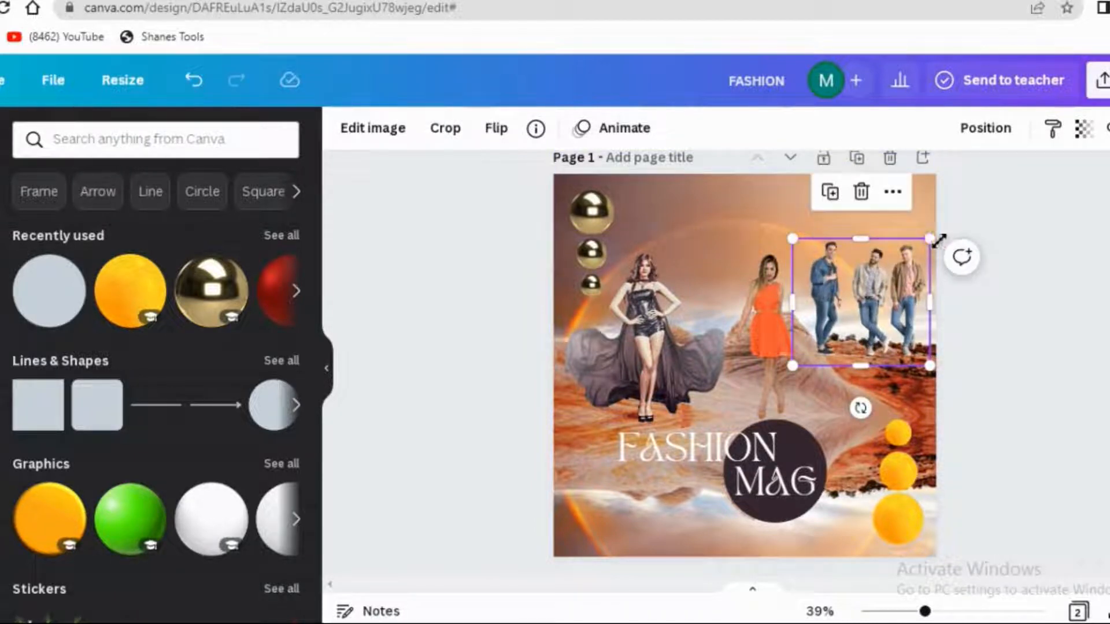
left_click_drag(931, 238, 938, 226)
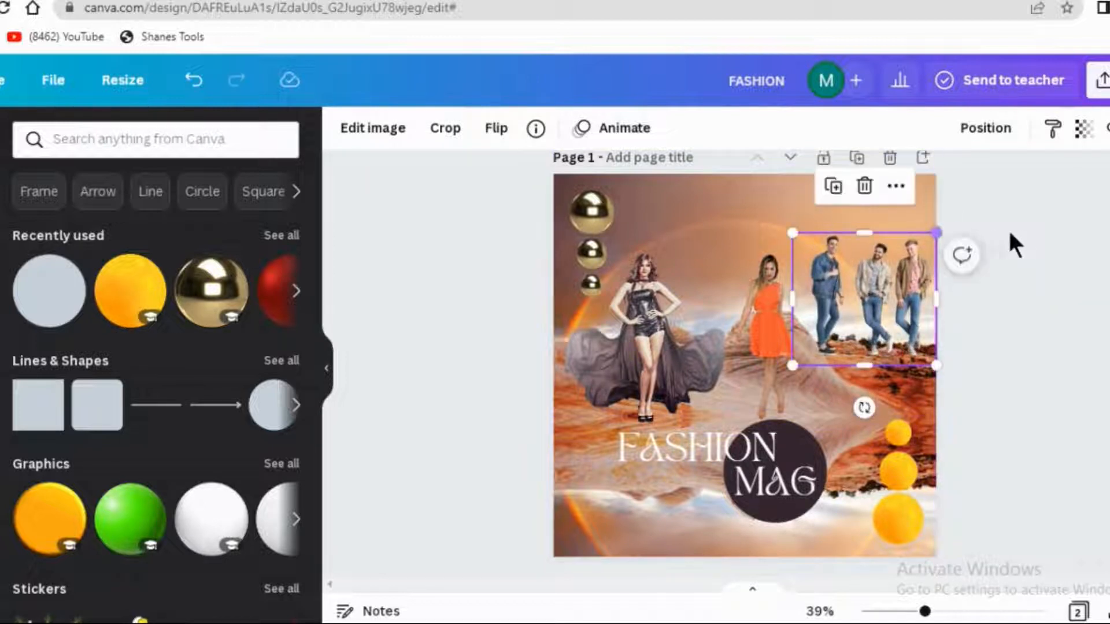
left_click(1057, 276)
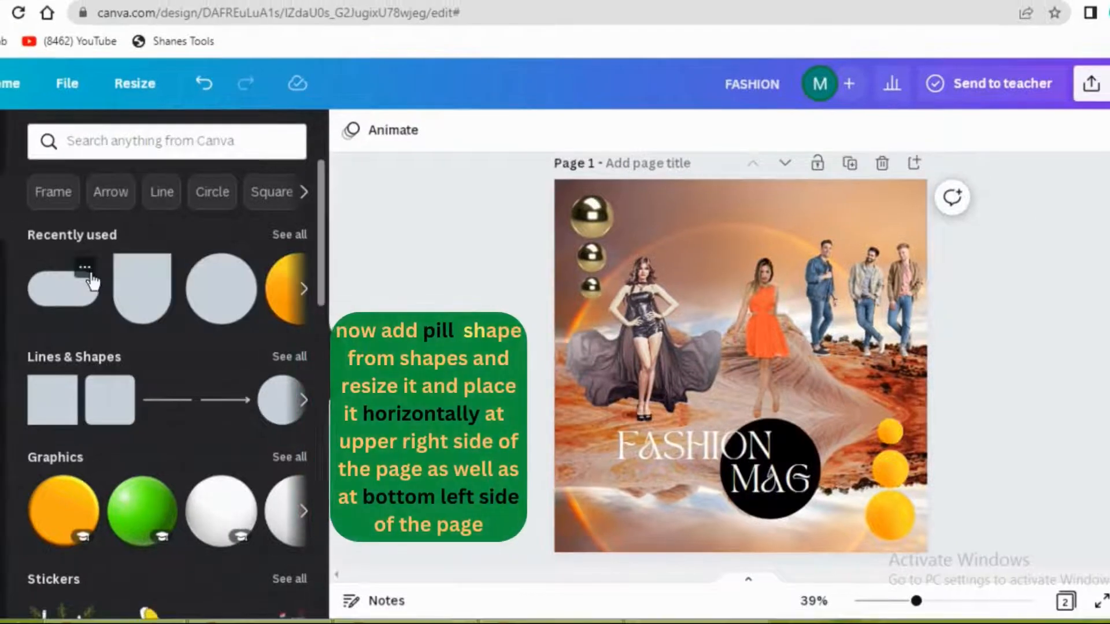
Add a pill shape, shrink it and place it horizontally at the page's upper-right corner, partly beyond the edge
left_click(72, 269)
left_click(448, 275)
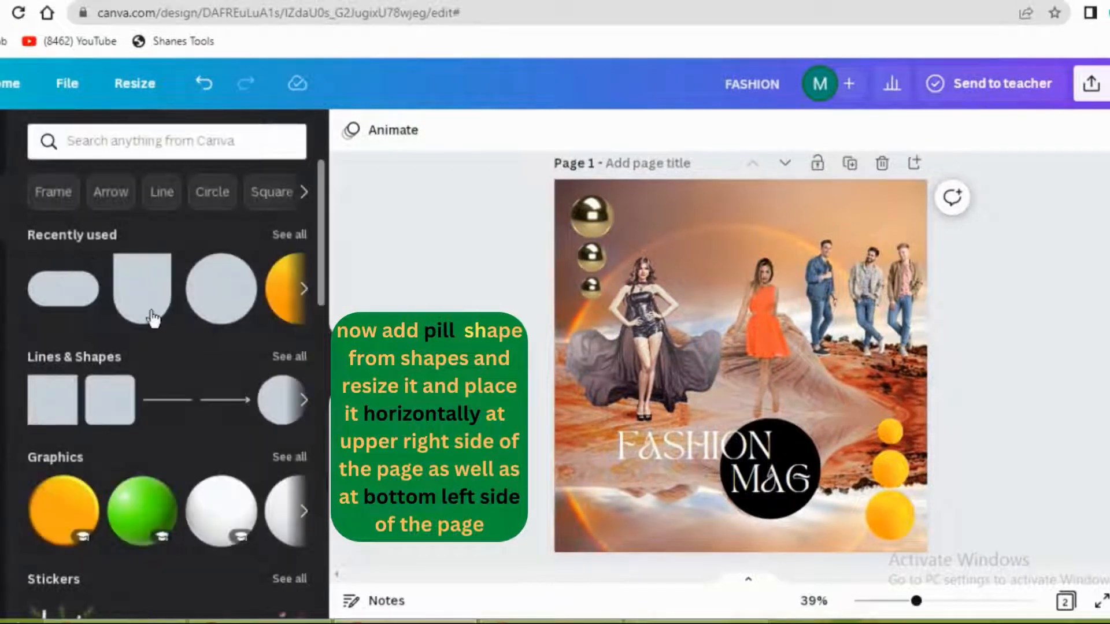
left_click(73, 289)
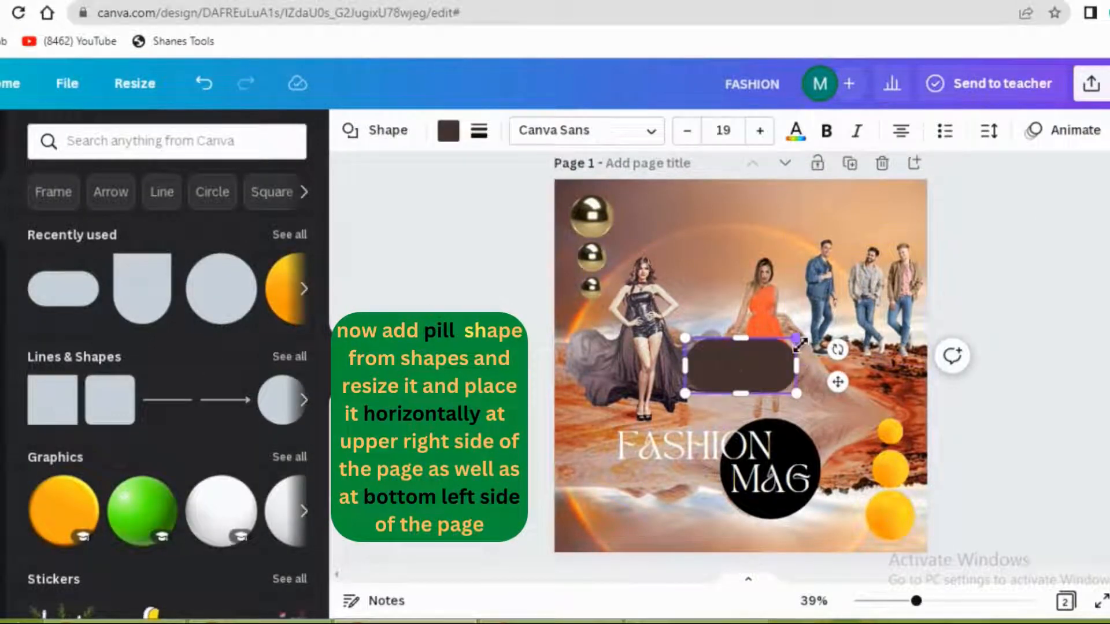
left_click_drag(791, 361, 997, 218)
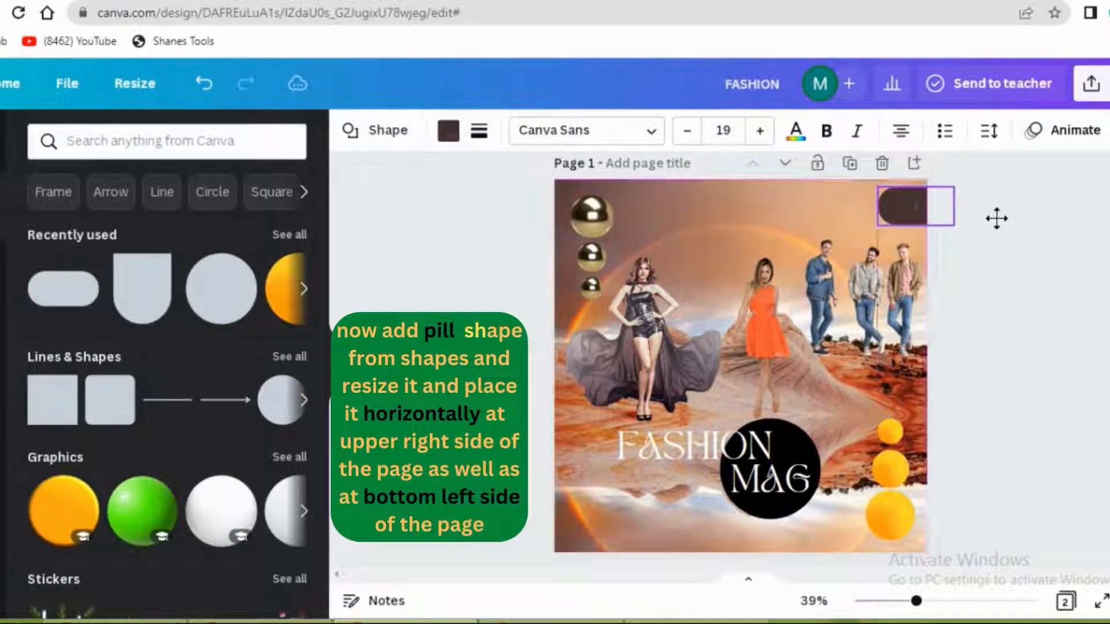
left_click_drag(953, 187, 950, 199)
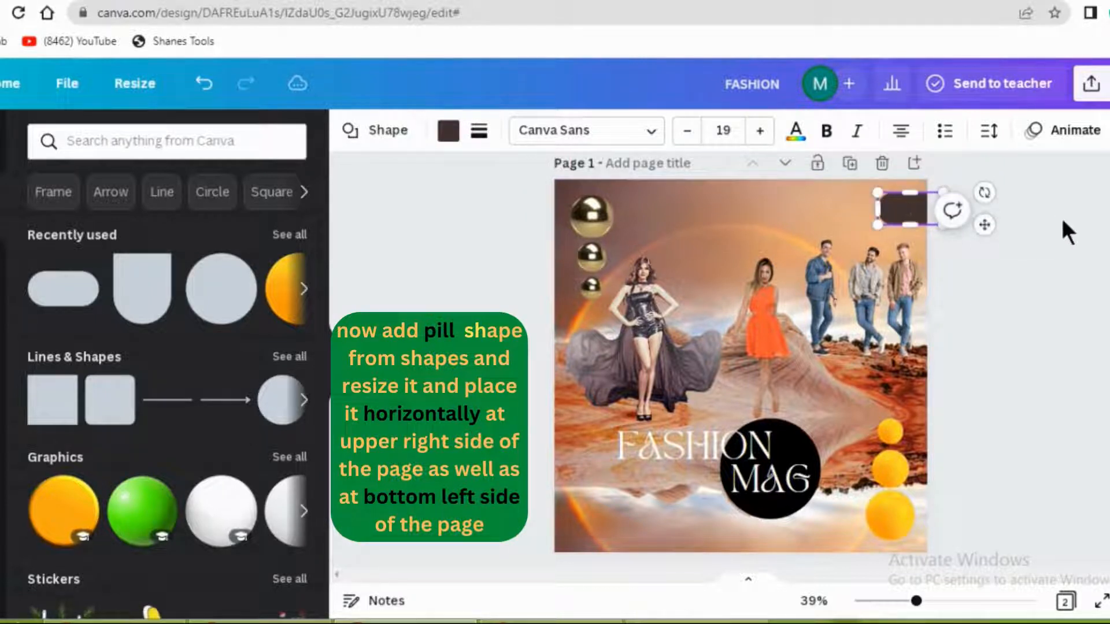
left_click(1061, 223)
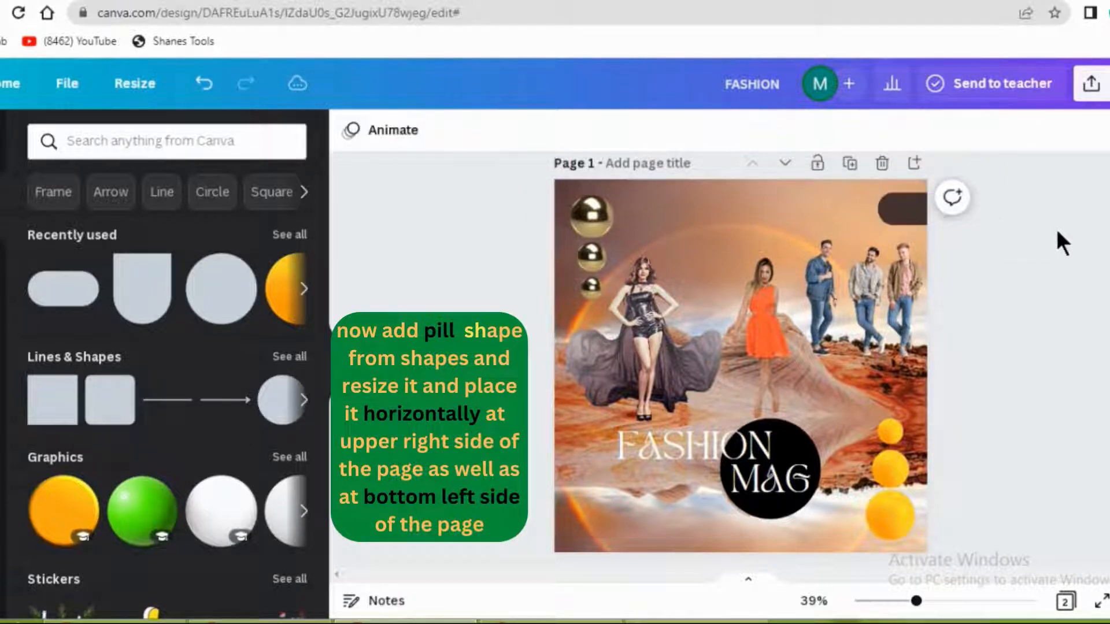
Color the upper-right pill black
left_click(911, 207)
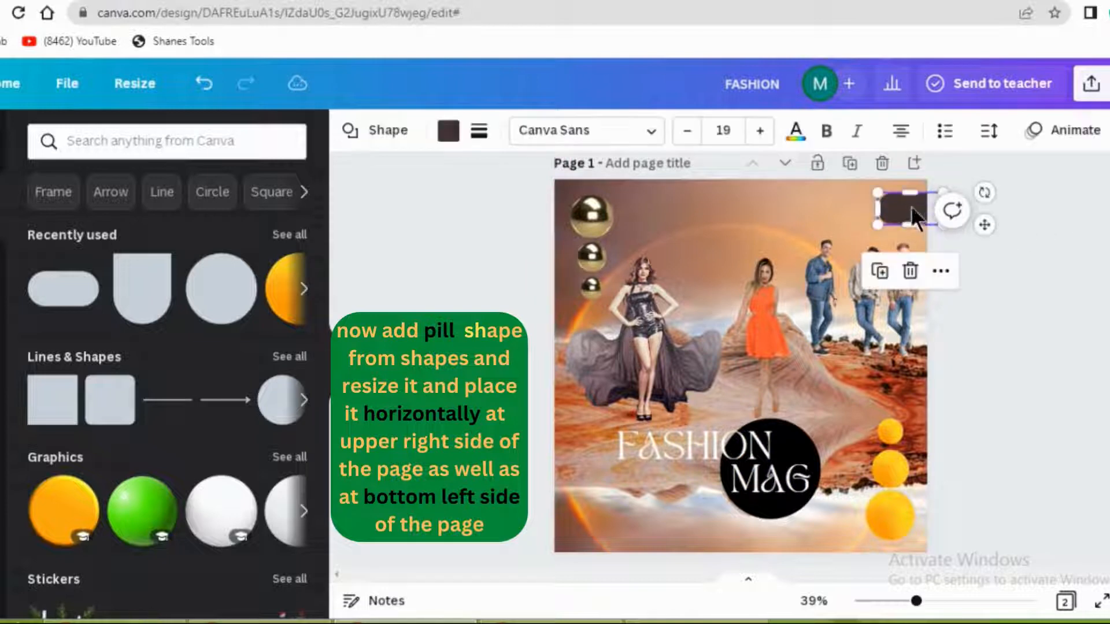
left_click(455, 138)
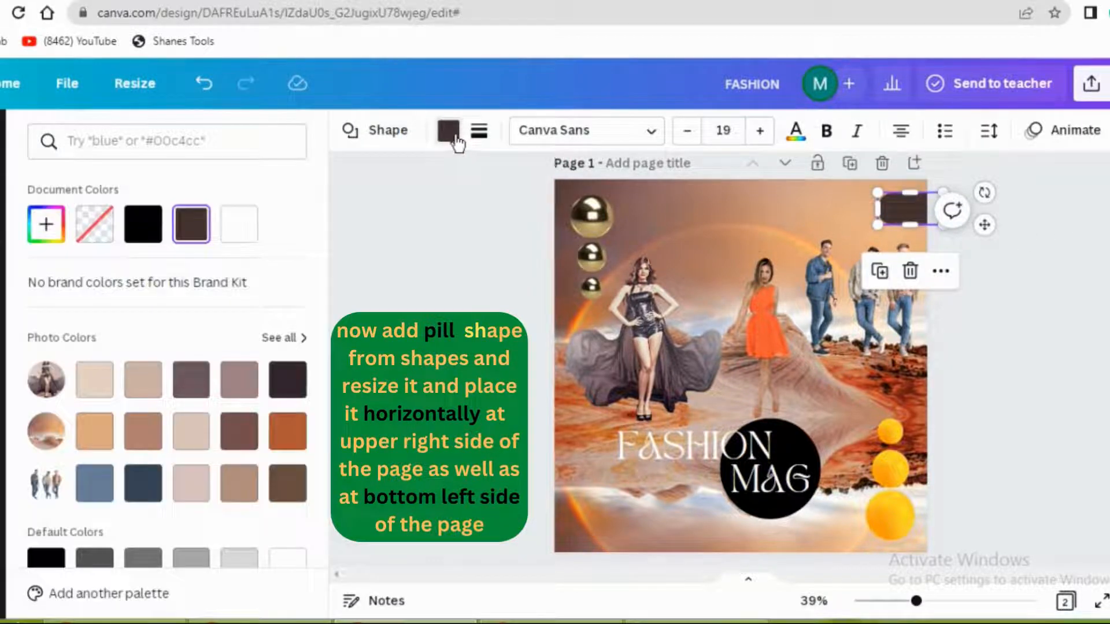
left_click(143, 223)
left_click(1059, 271)
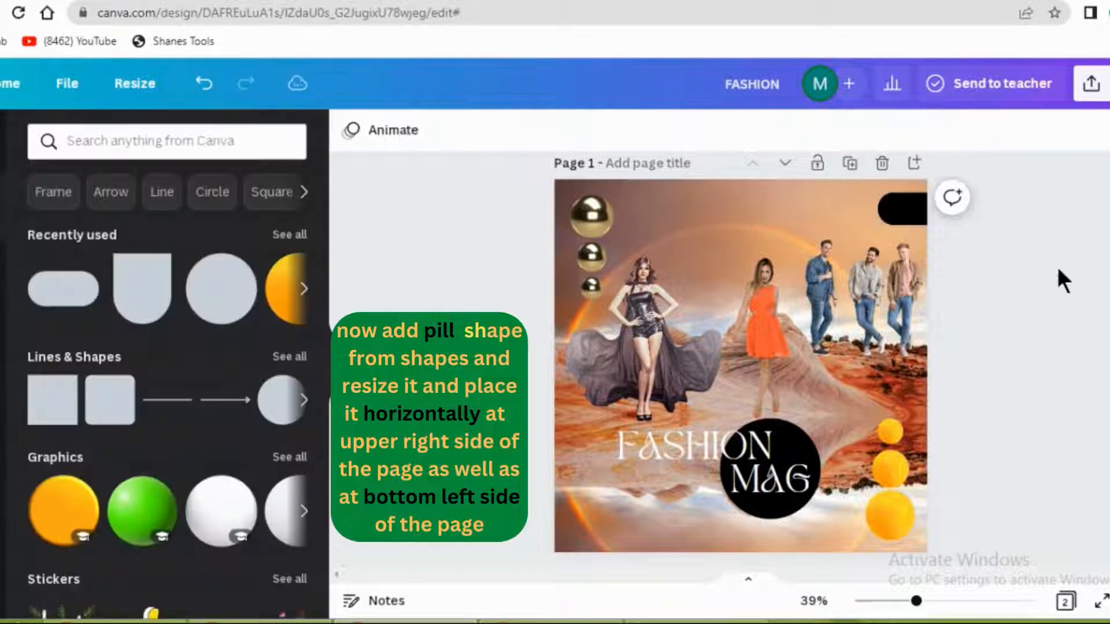
Duplicate the black pill and place the copy at the page's lower-left corner, partly beyond the edge
left_click(912, 217)
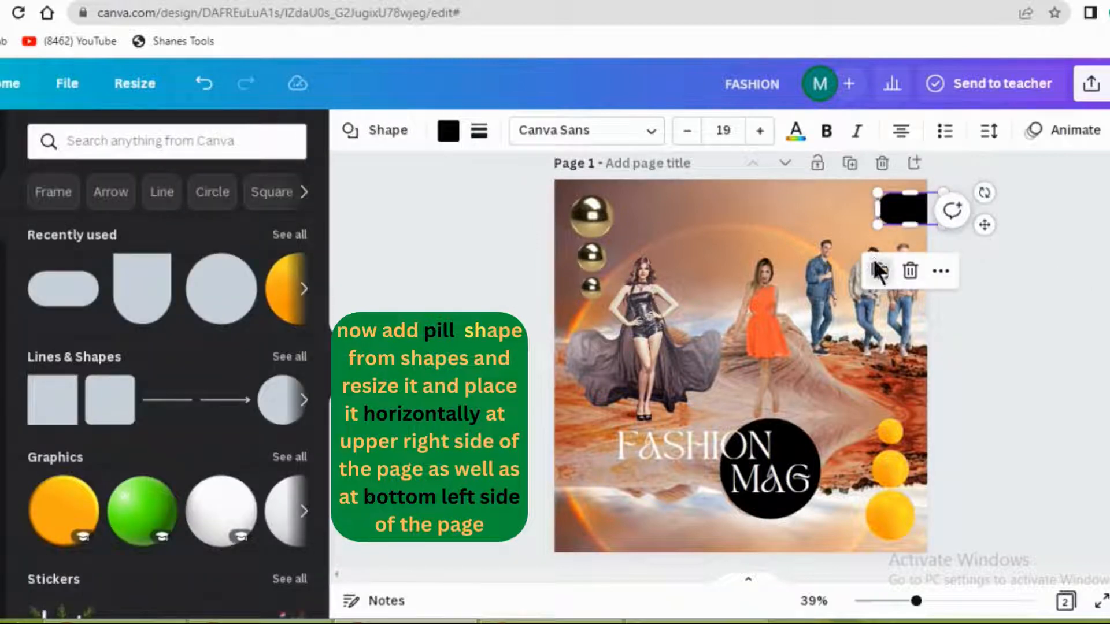
left_click_drag(905, 217, 910, 223)
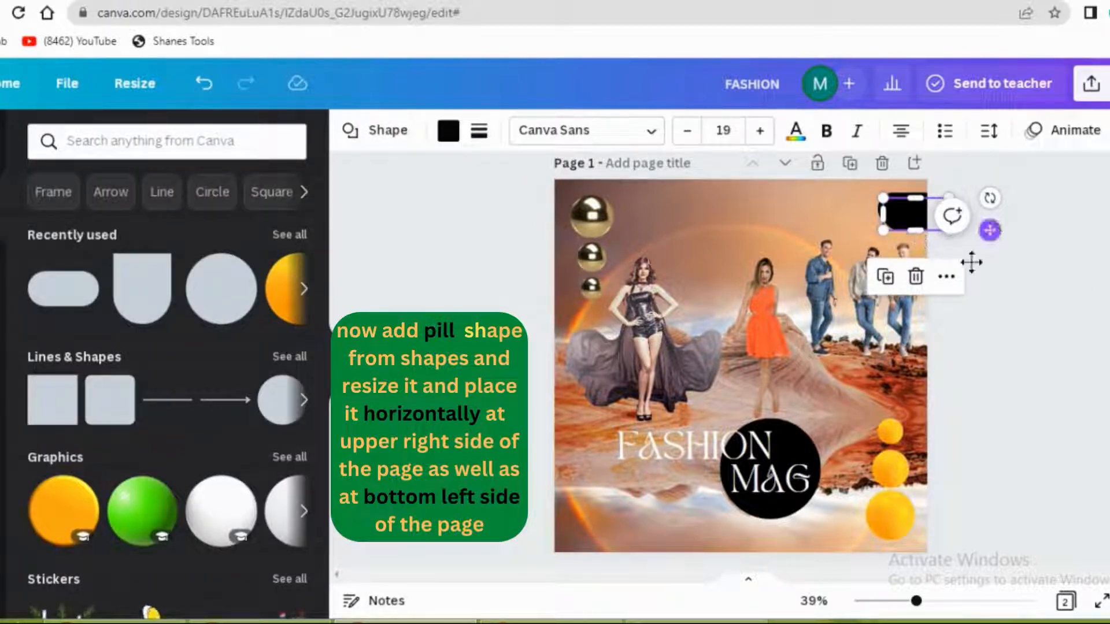
left_click_drag(990, 231, 646, 543)
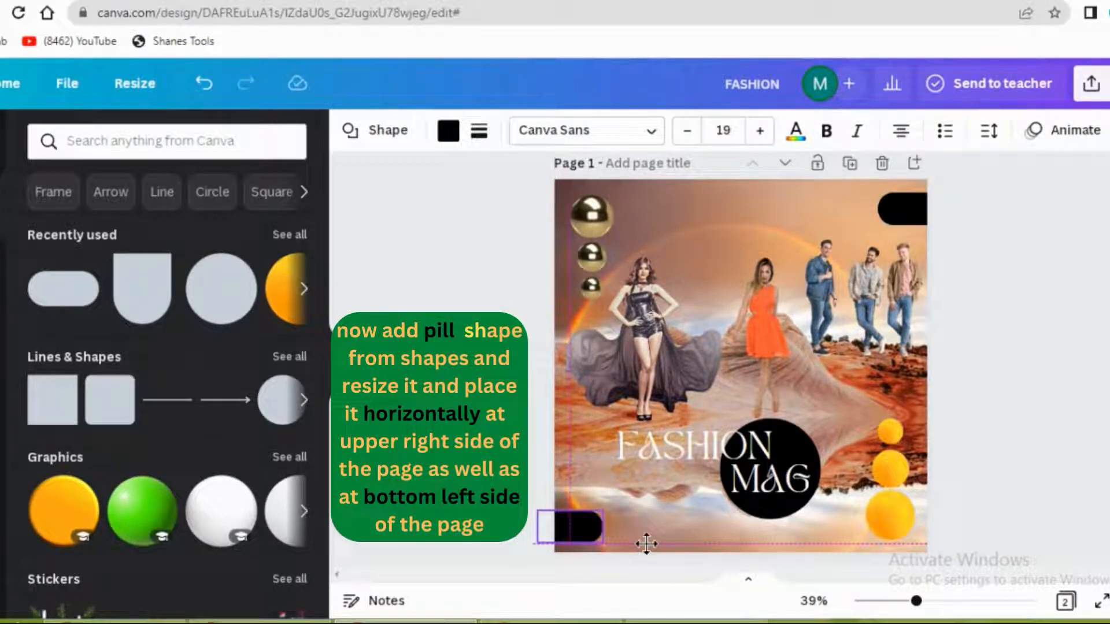
left_click_drag(646, 543, 647, 541)
left_click(1088, 373)
Recolor the upper-right pill with the lighter blue from the three men's photo colors
left_click(911, 212)
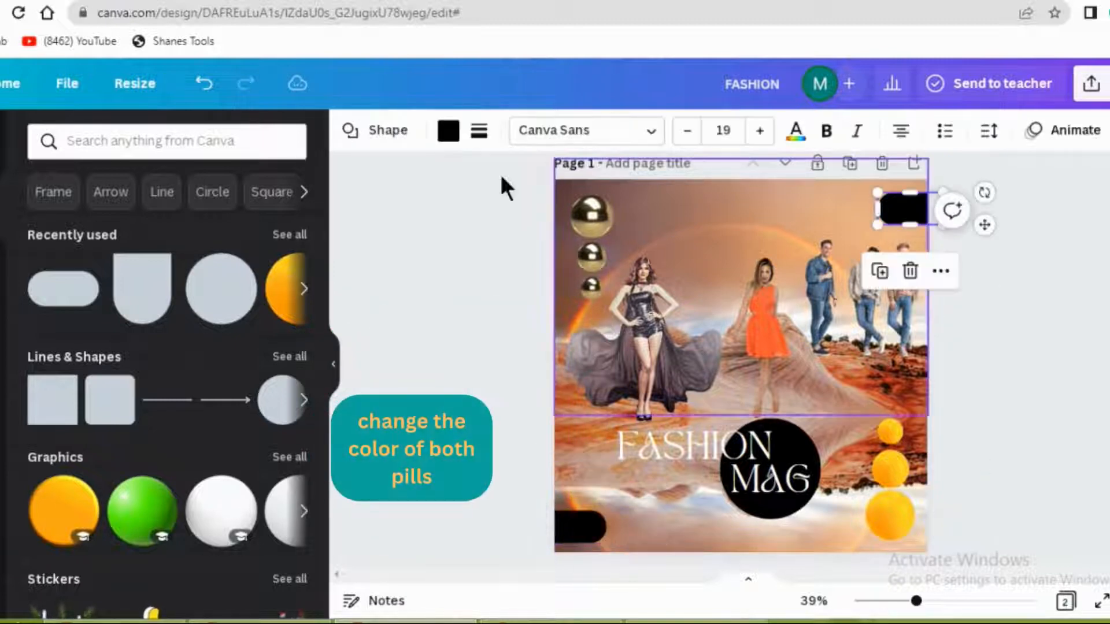
left_click(448, 131)
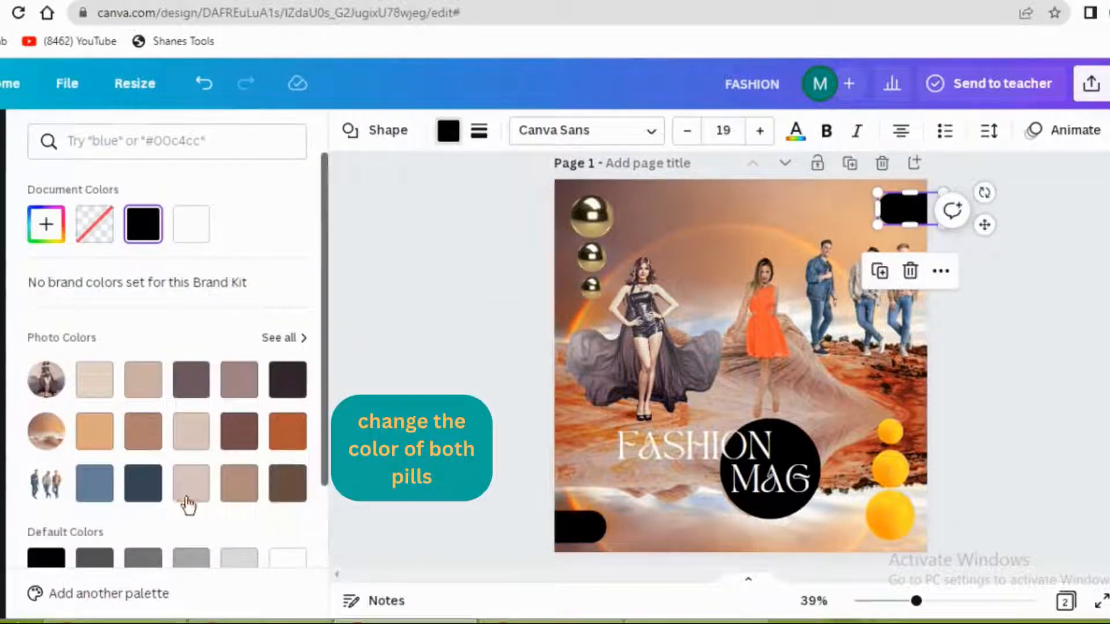
left_click(94, 483)
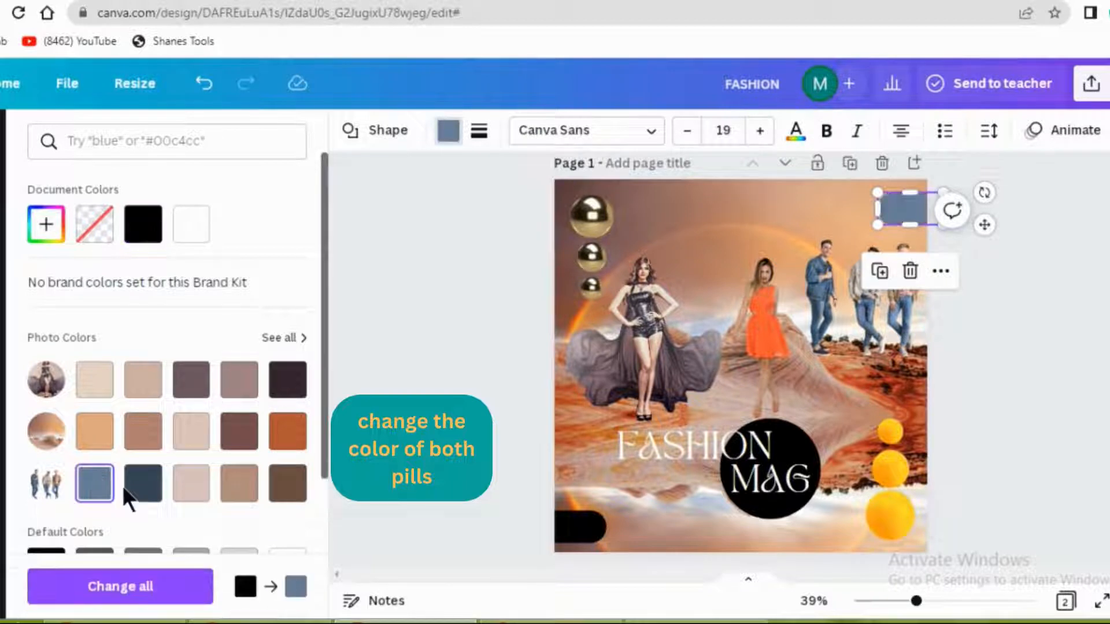
Recolor both the upper-right and lower-left pills with the dark blue from the three men's photo colors
left_click(141, 483)
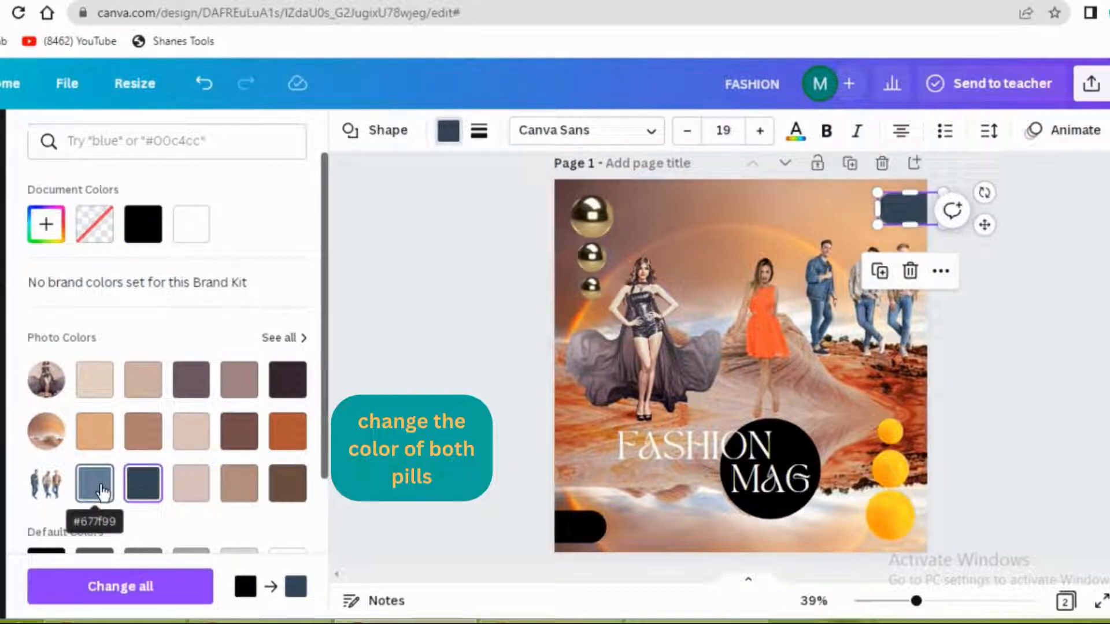
left_click(573, 533)
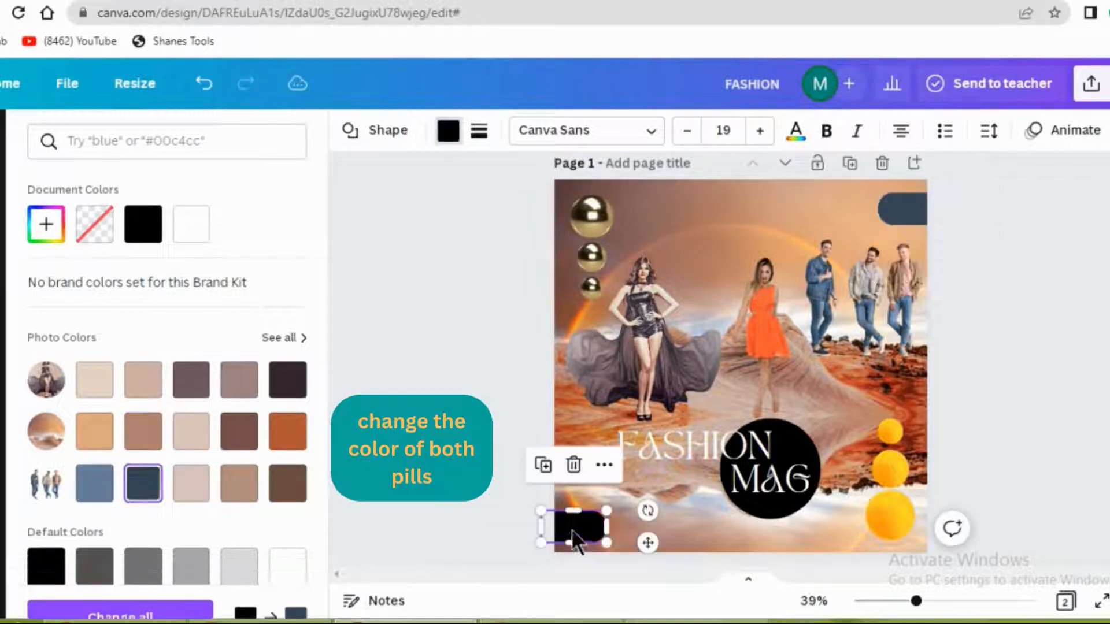
left_click(143, 484)
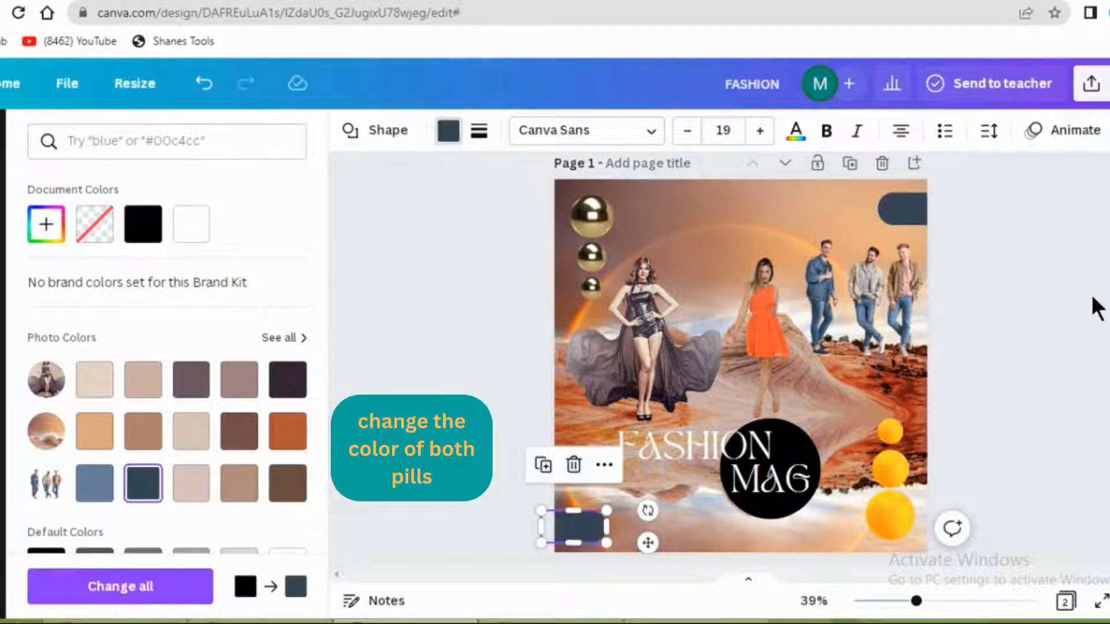
key("Escape")
key("Escape")
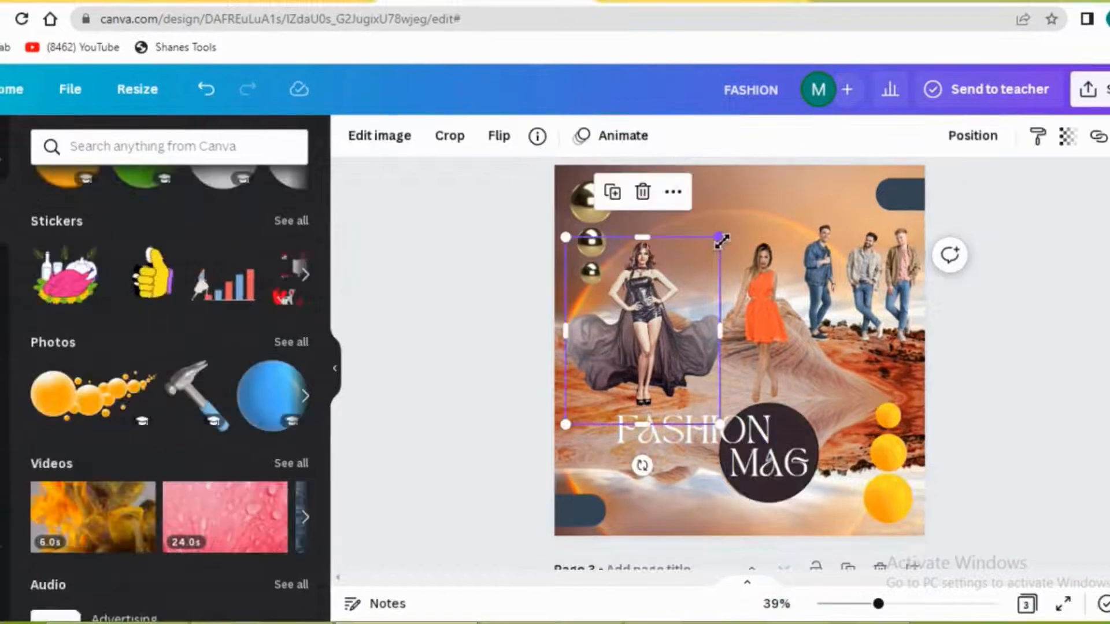
Enlarge the woman in the black dress and the woman in the orange dress until their heads near the page's upper edge
left_click_drag(722, 240, 748, 167)
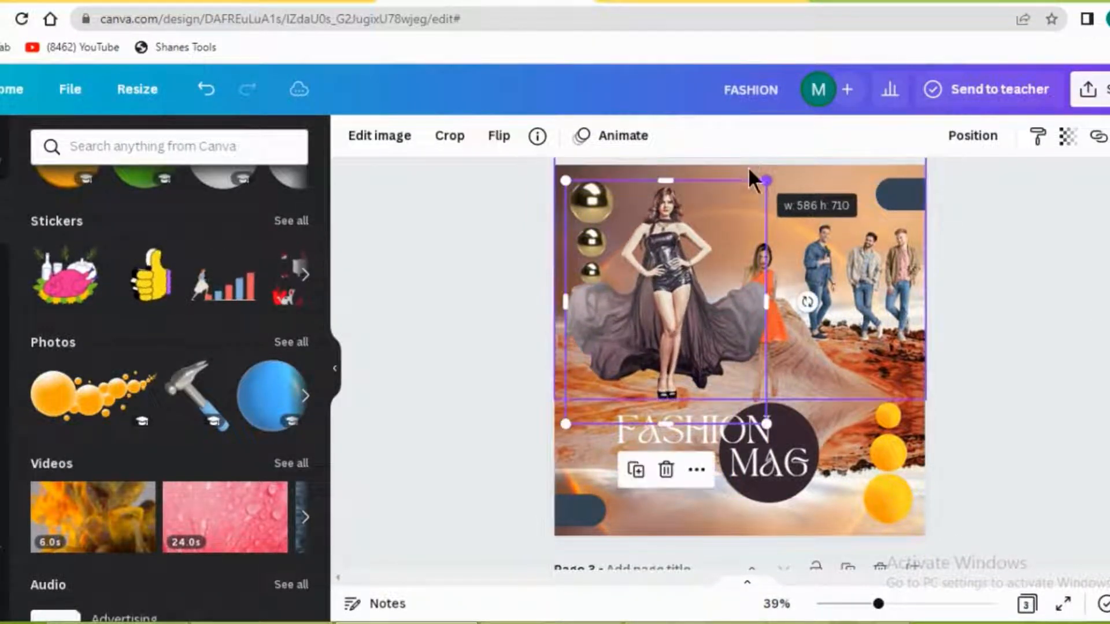
left_click(776, 283)
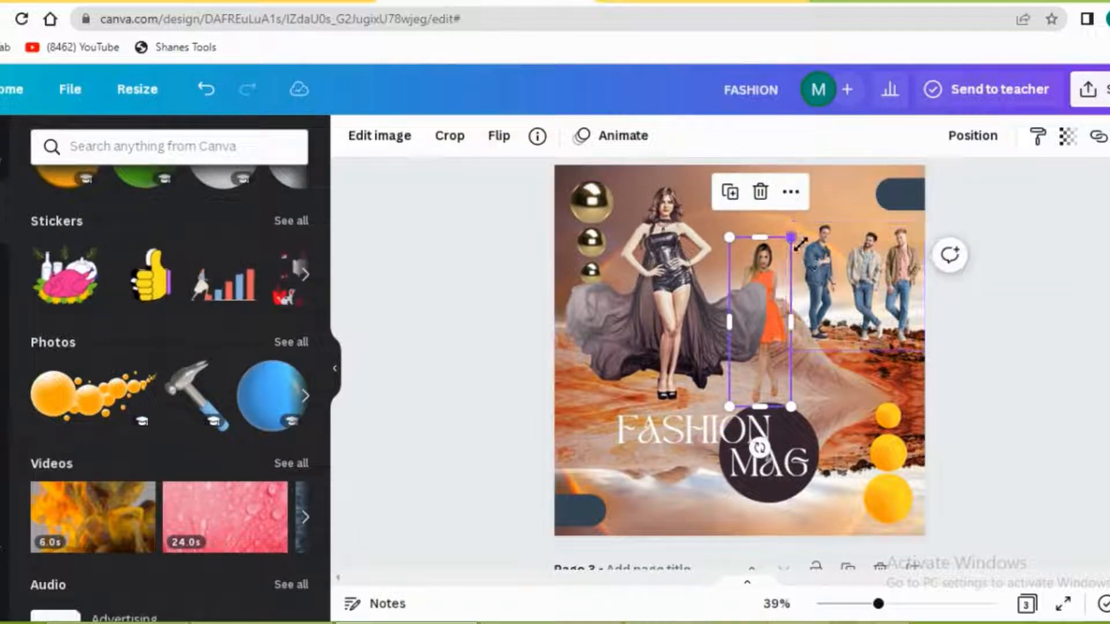
left_click_drag(791, 237, 816, 181)
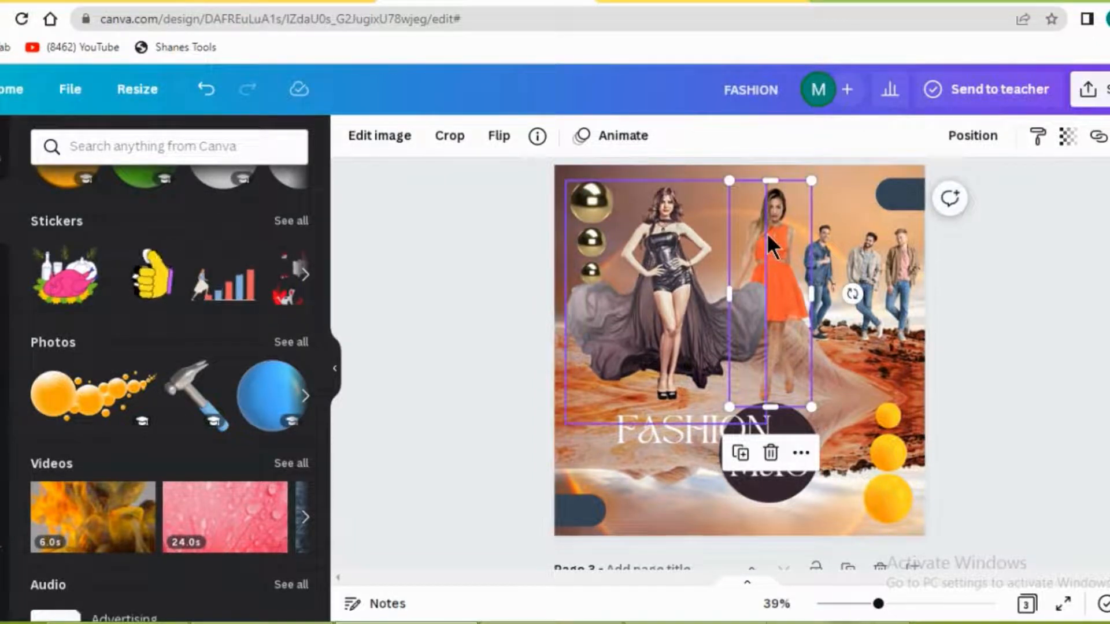
Bring the woman in the orange dress forward so she stands in front of the black dress's train
right_click(778, 257)
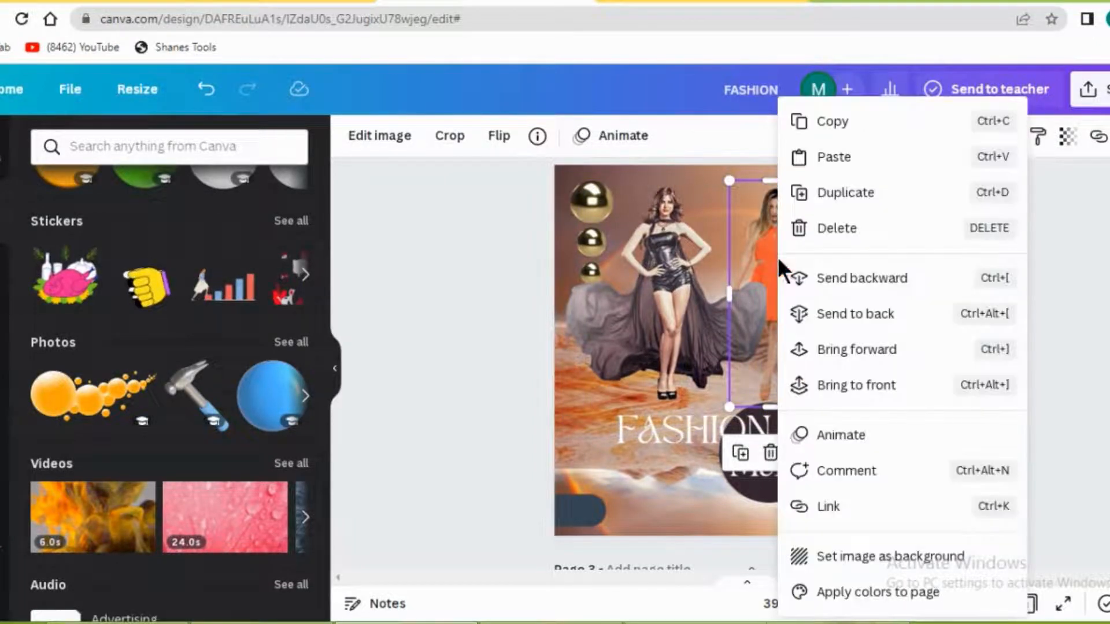
left_click(842, 349)
left_click(1034, 300)
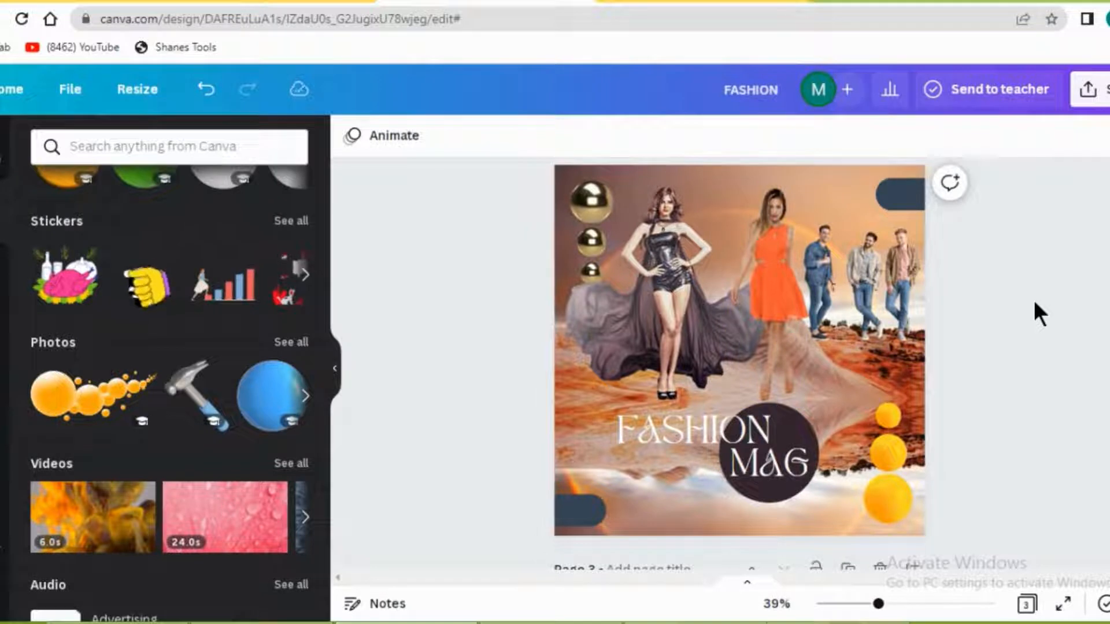
Nudge the woman in the orange dress left, away from the three men and closer to the woman in black
left_click(785, 338)
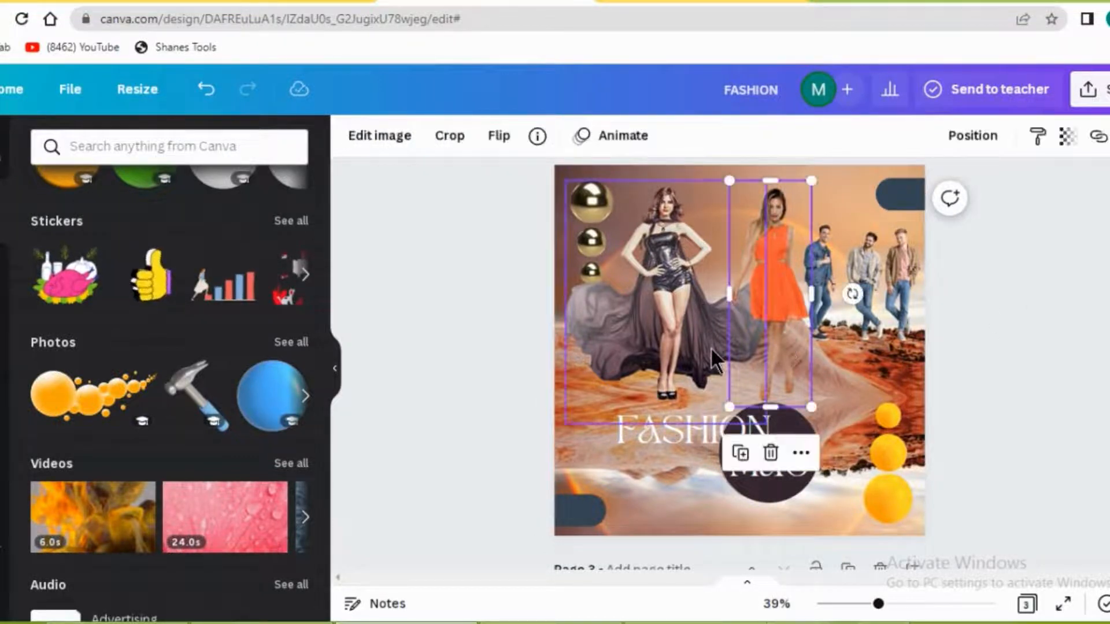
key("Left")
key("Left")
key("Left")
key("Left")
key("Left")
key("Left")
key("Left")
key("Left")
key("Left")
key("Left")
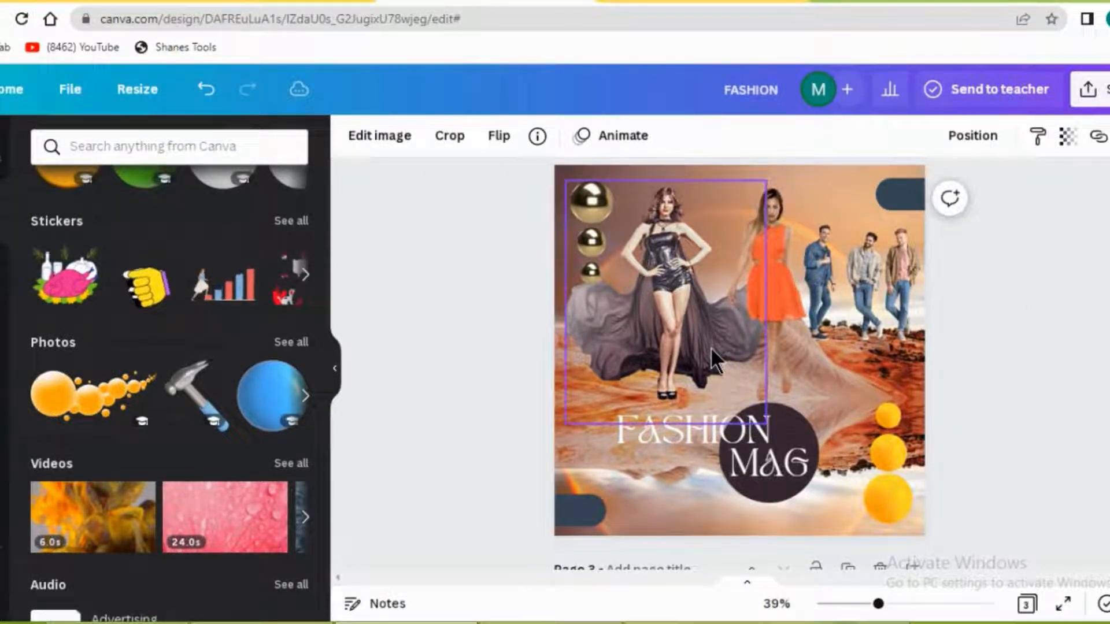
key("Left")
key("Left")
key("Left")
key("Left")
key("Left")
key("Left")
key("Left")
key("Left")
key("Left")
key("Left")
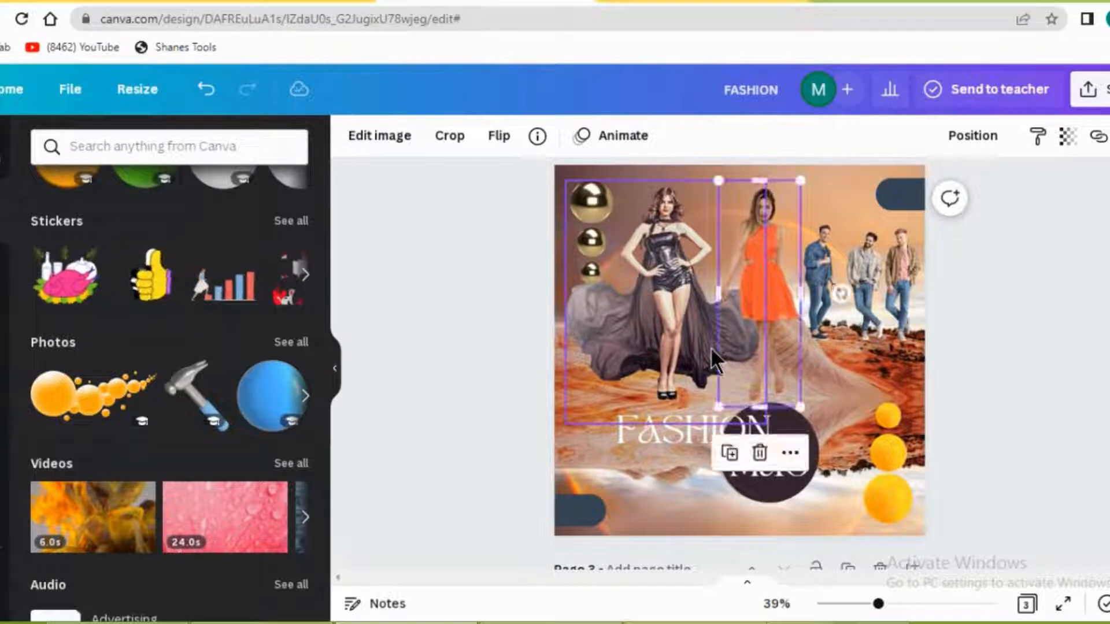
key("Left")
key("Left")
key("Left")
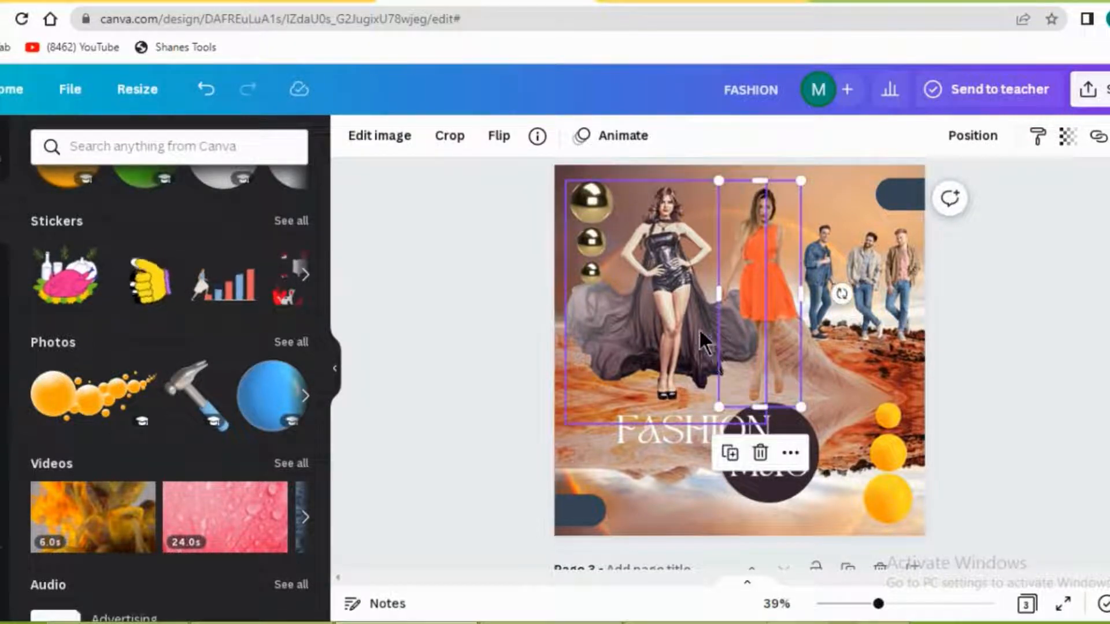
Nudge the woman in the black dress slightly left, toward the page's left edge
left_click(678, 324)
key("Left")
key("Left")
key("Left")
key("Left")
key("Left")
key("Left")
key("Left")
key("Left")
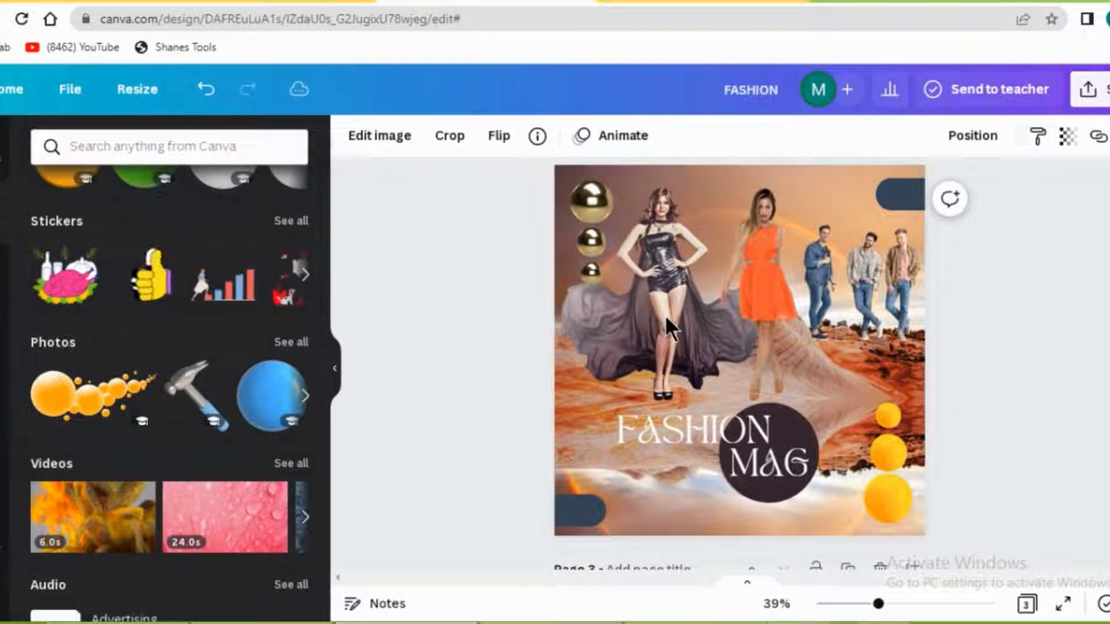
Recolor the circle behind the FASHION MAG title with the custom dark red #760704
left_click(793, 429)
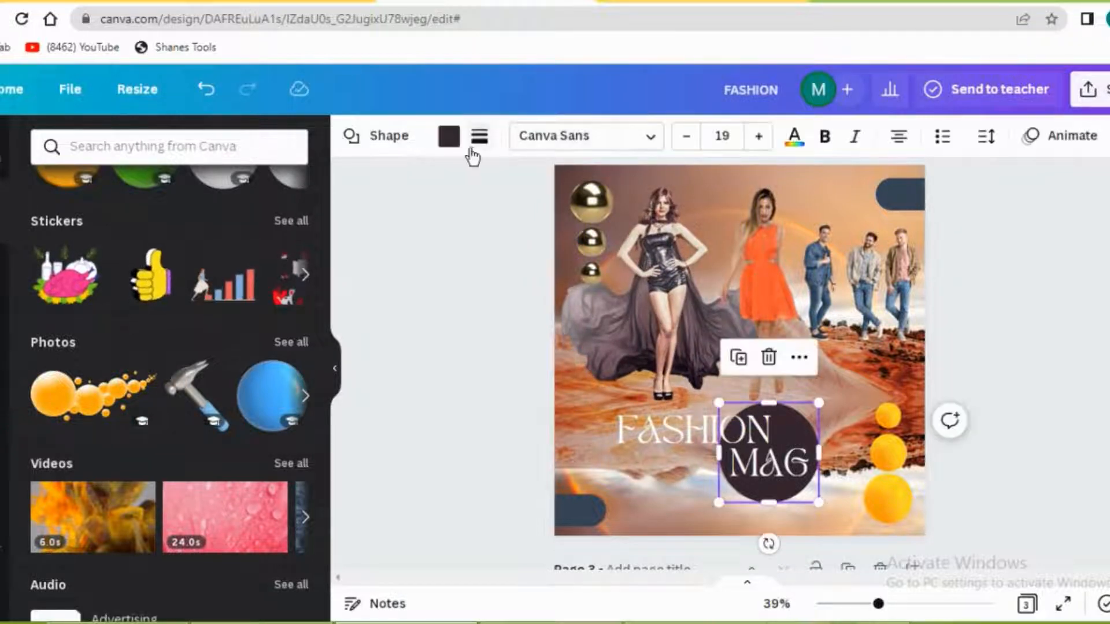
left_click(448, 139)
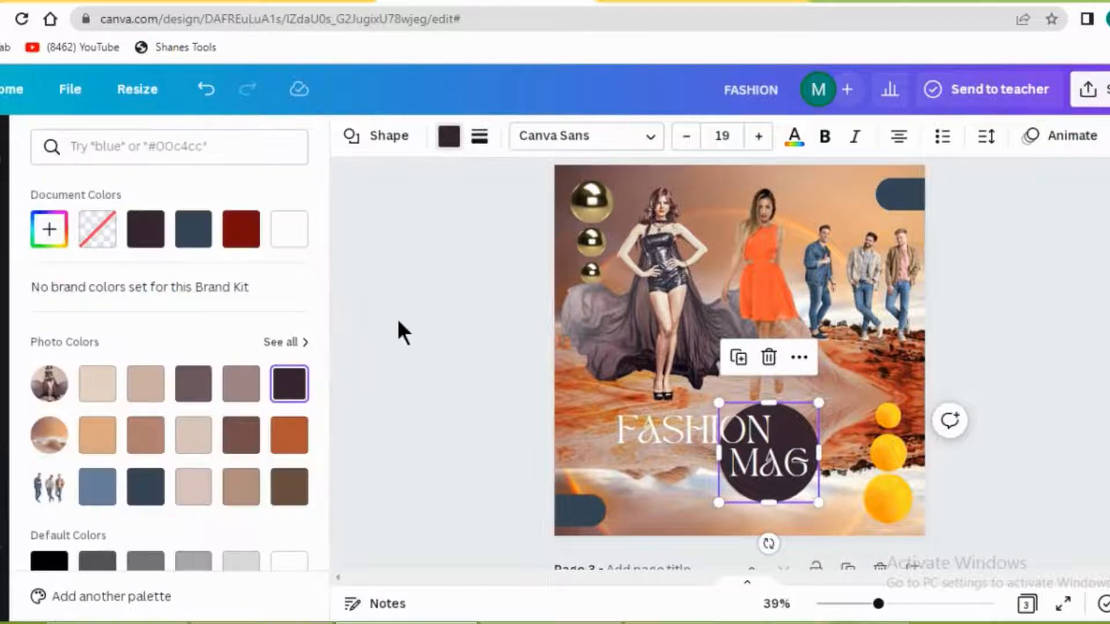
left_click(51, 230)
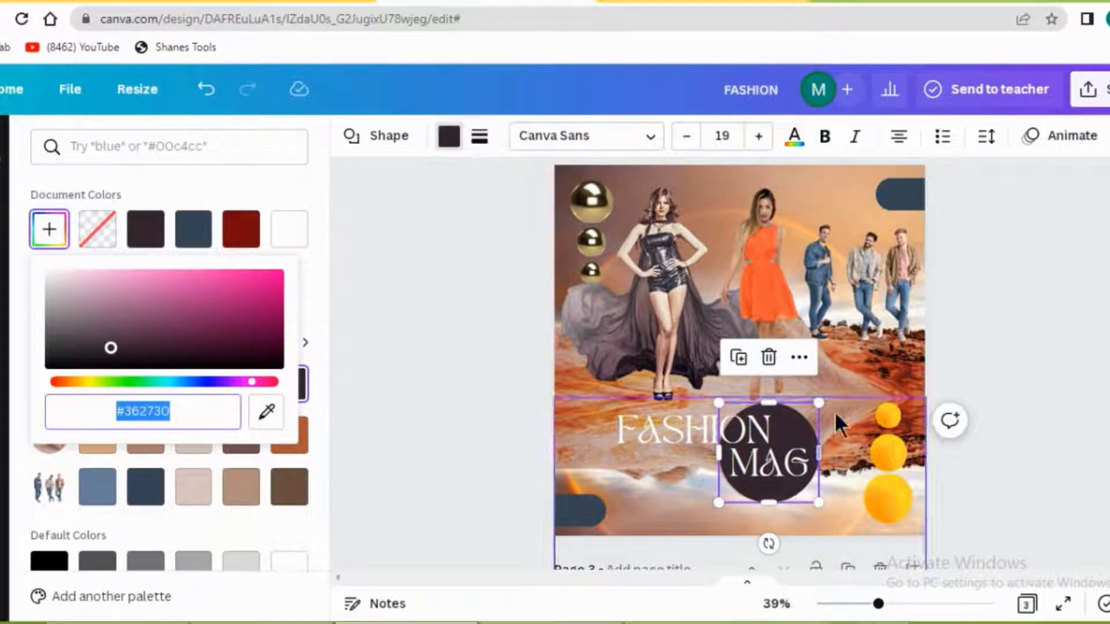
left_click(58, 383)
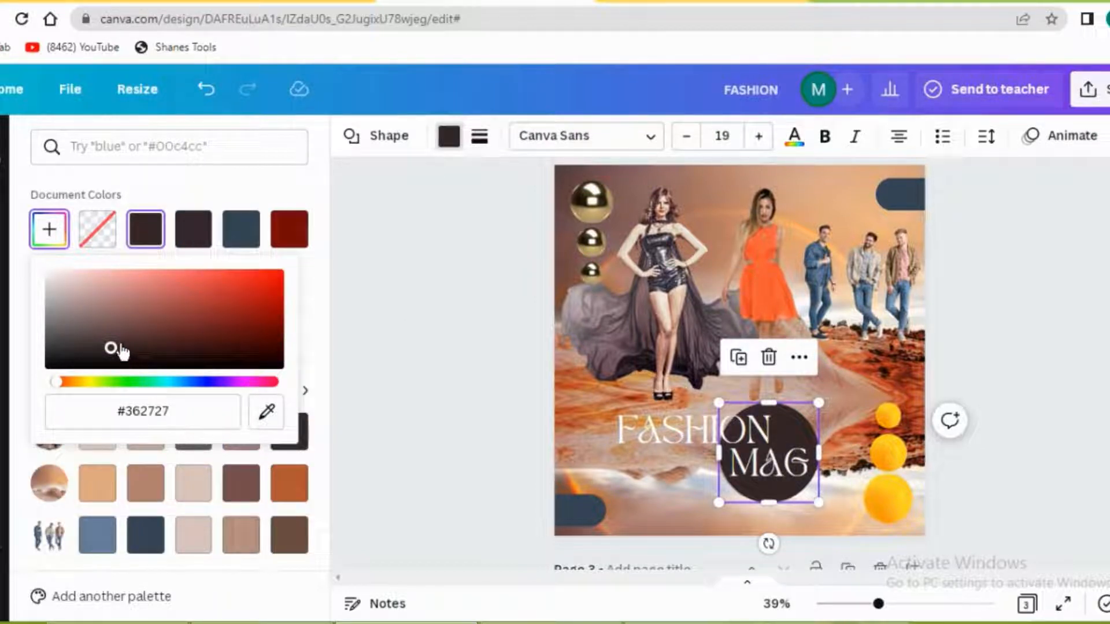
left_click_drag(112, 349, 276, 323)
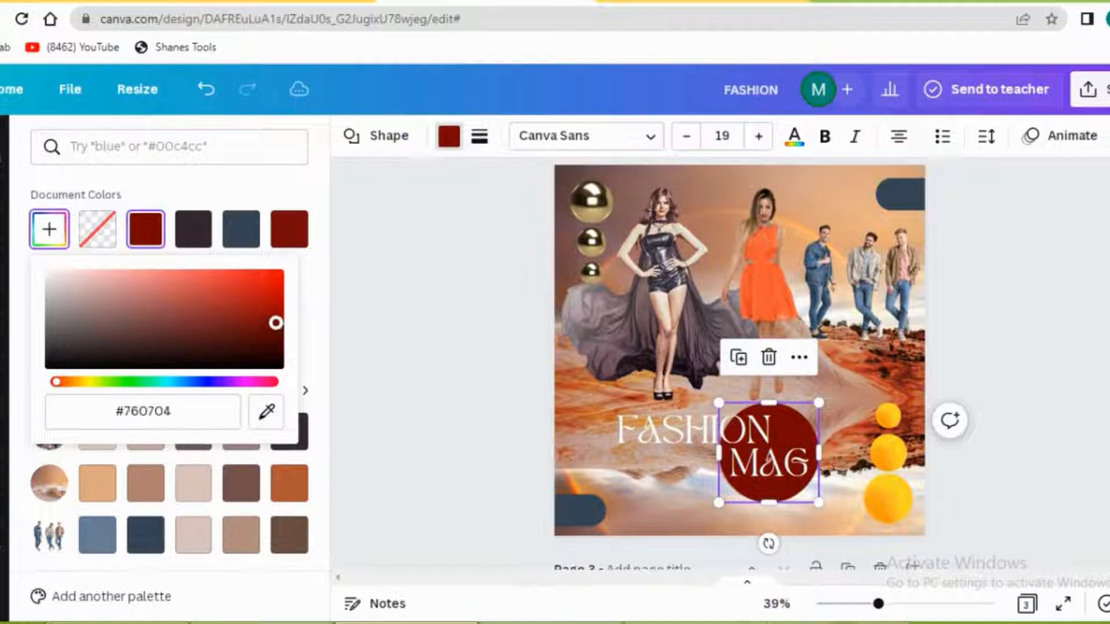
key("Escape")
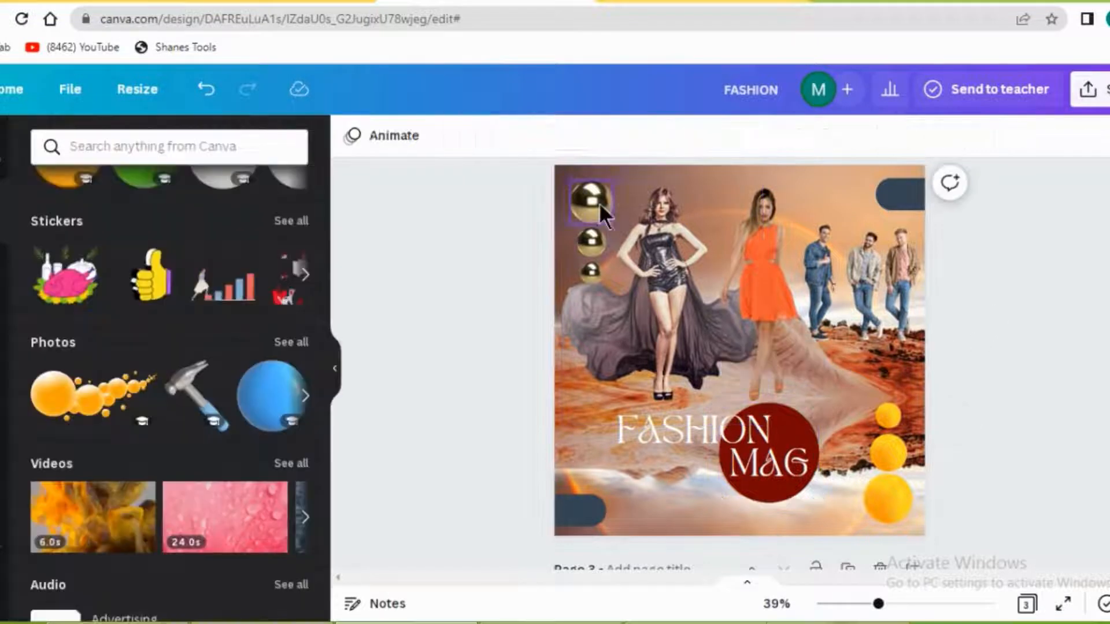
Shrink each of the three gold spheres at the page's upper-left corner slightly
left_click(598, 203)
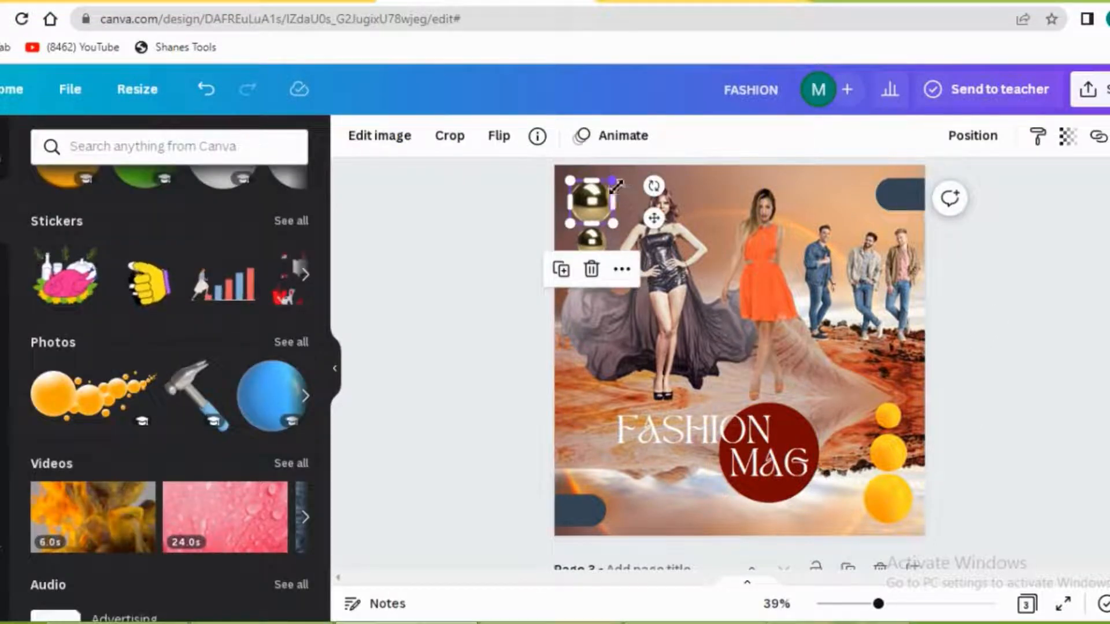
left_click_drag(618, 186, 605, 190)
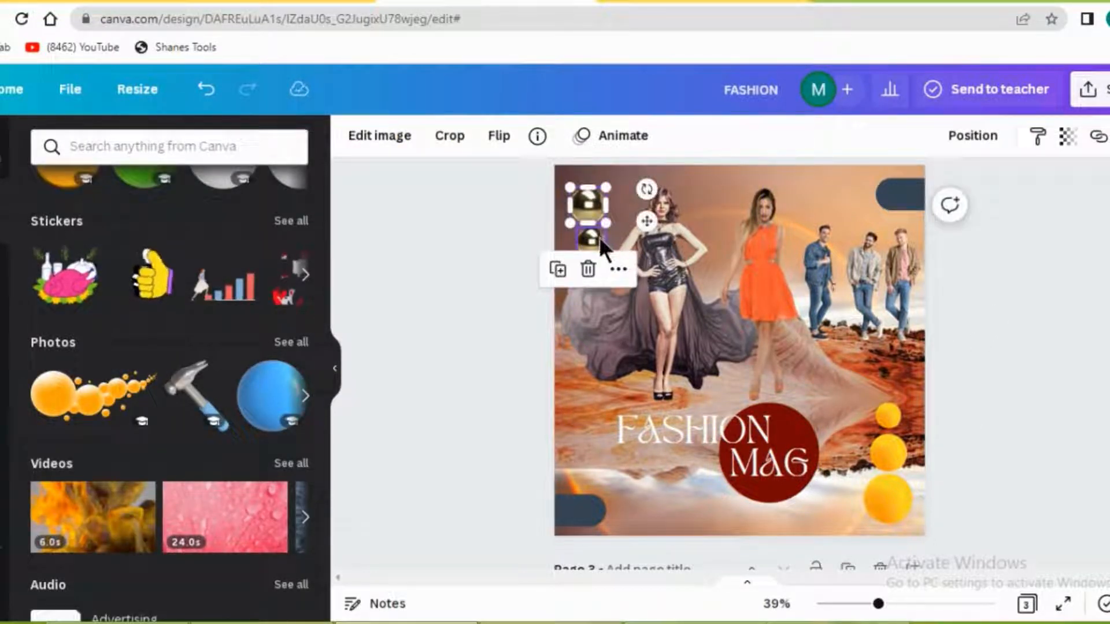
left_click(601, 239)
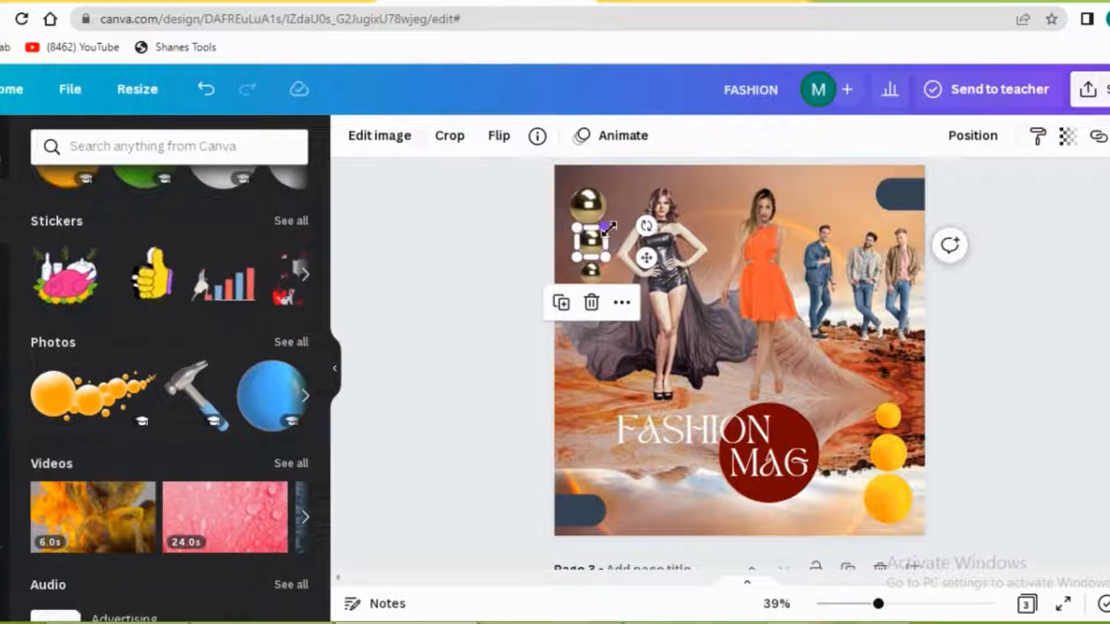
left_click_drag(610, 228, 602, 231)
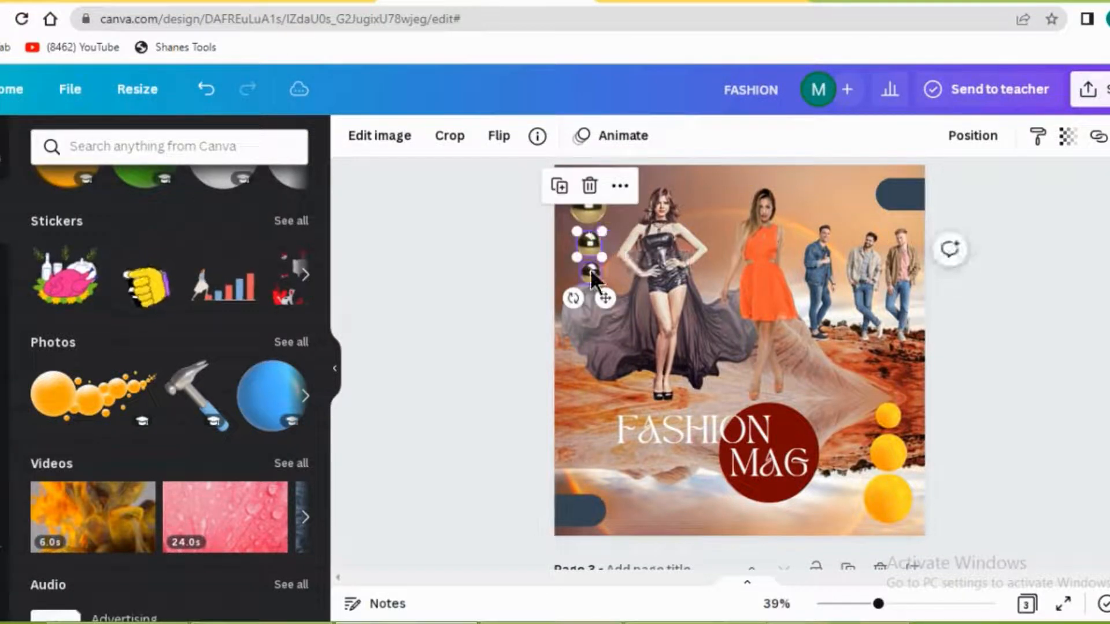
left_click(596, 269)
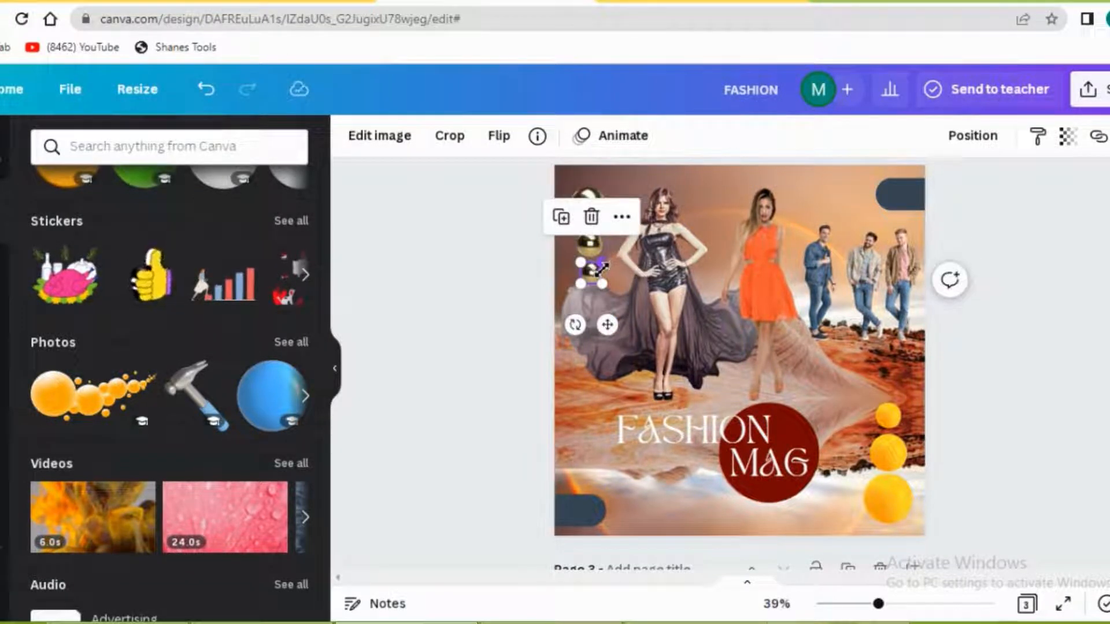
left_click_drag(602, 270, 599, 271)
left_click(1038, 265)
Move the middle and smallest gold spheres slightly up to close the gaps in their column
left_click(876, 259)
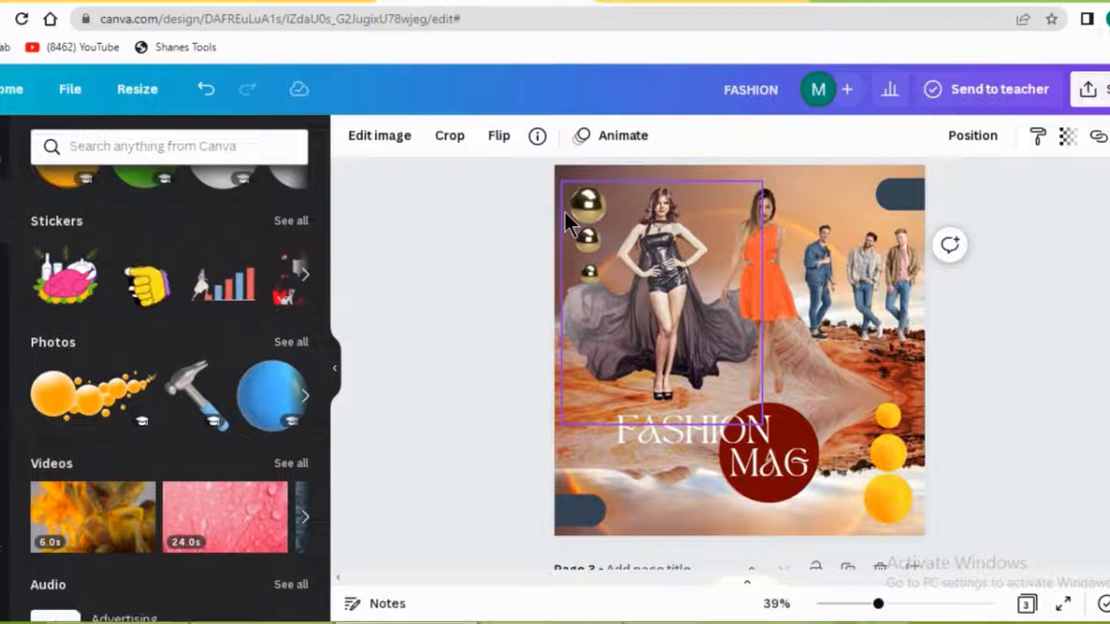
left_click(585, 240)
left_click(588, 272)
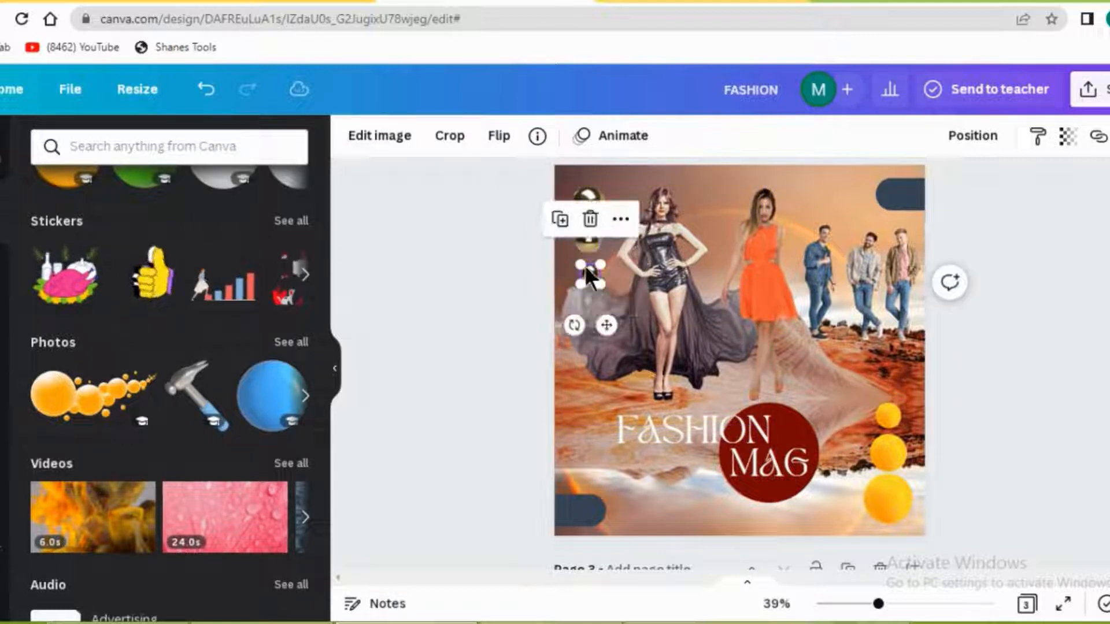
left_click(559, 215)
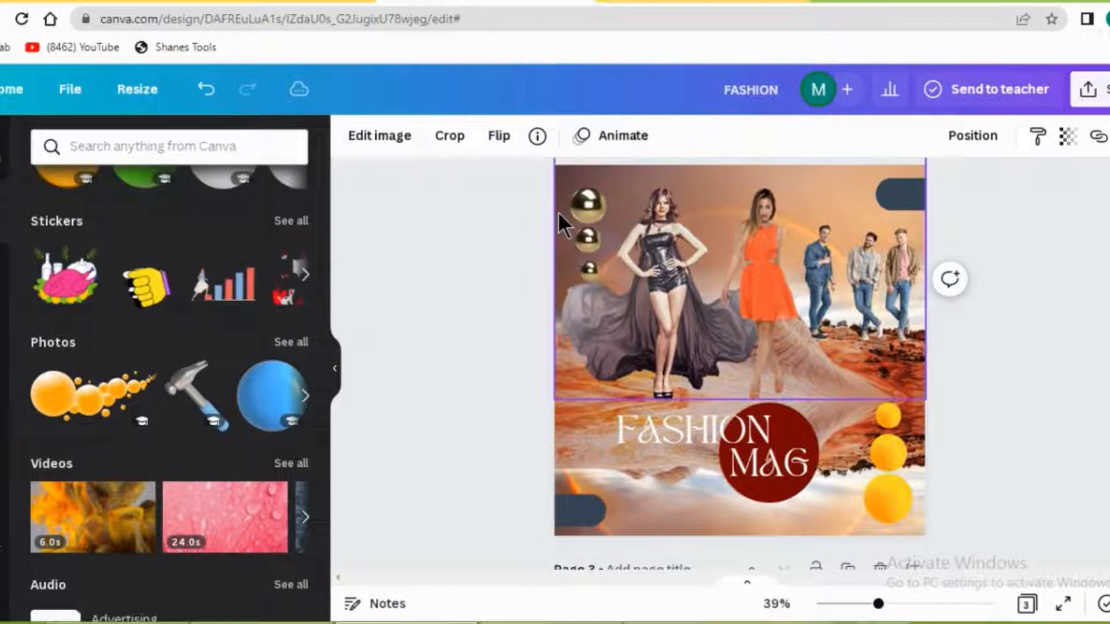
Shrink each of the three yellow spheres at the page's lower-right corner slightly
left_click(893, 502)
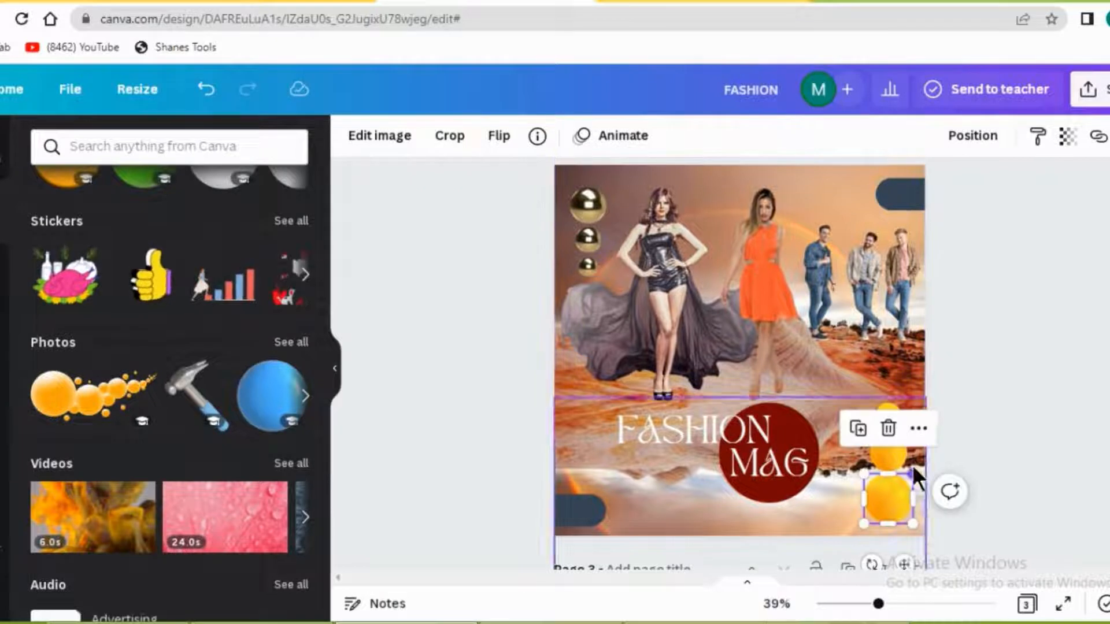
left_click_drag(909, 475, 905, 481)
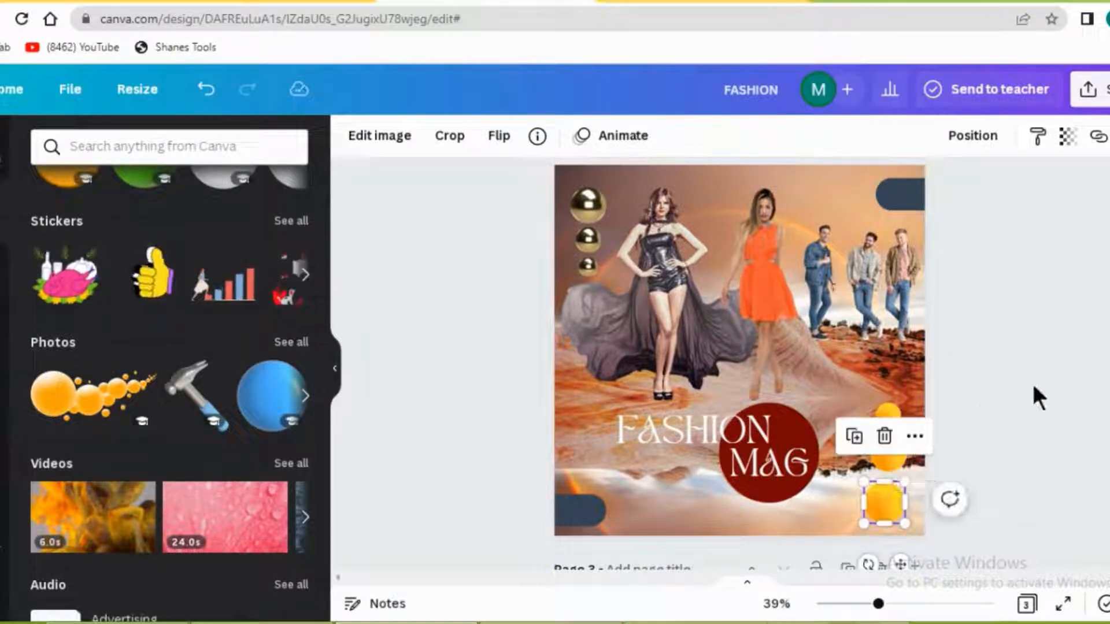
left_click(935, 448)
left_click(887, 446)
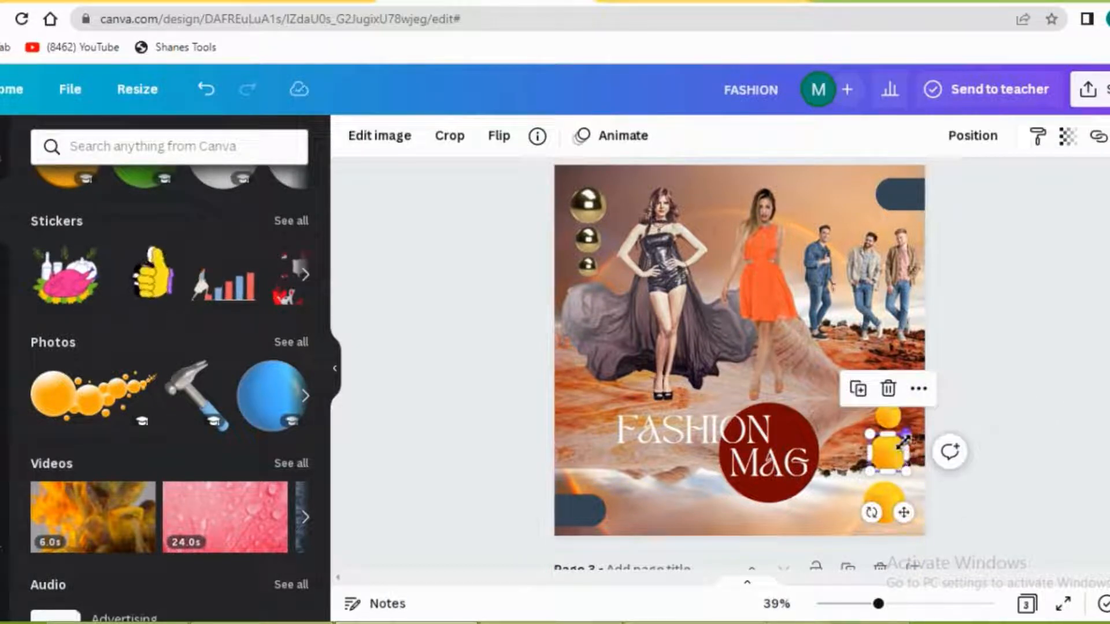
left_click_drag(906, 436, 903, 445)
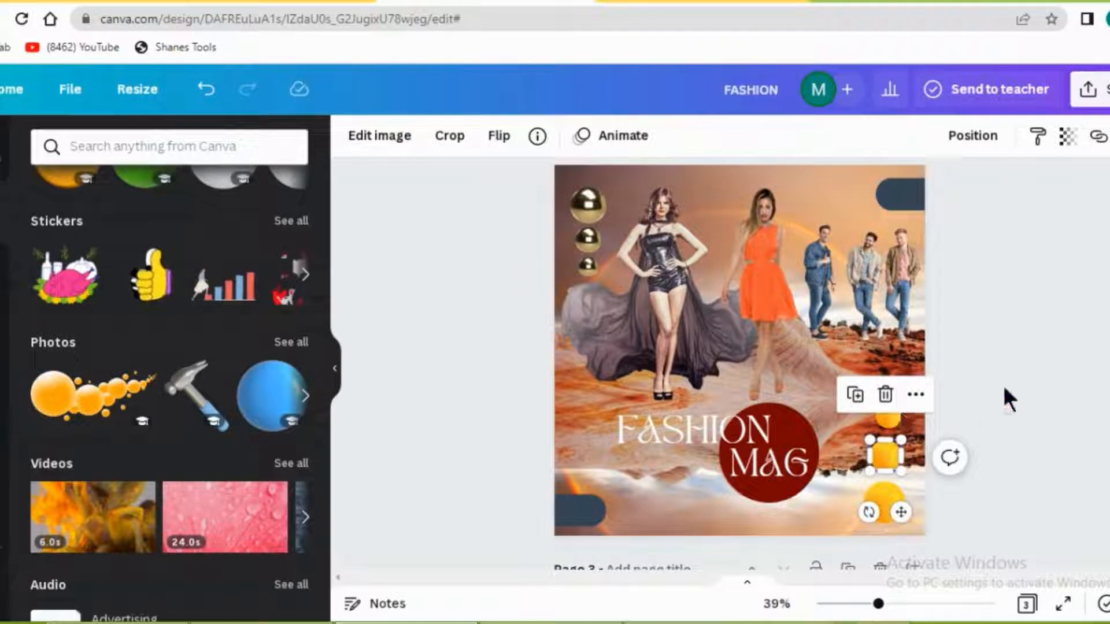
left_click(1082, 349)
left_click(891, 417)
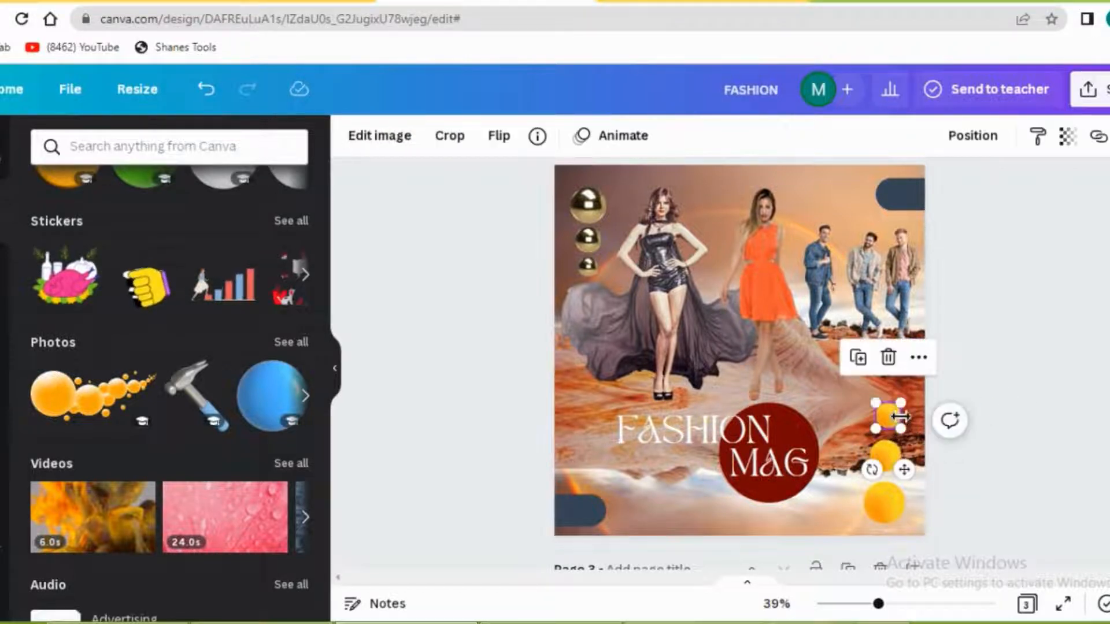
left_click_drag(904, 419, 901, 419)
left_click(1017, 399)
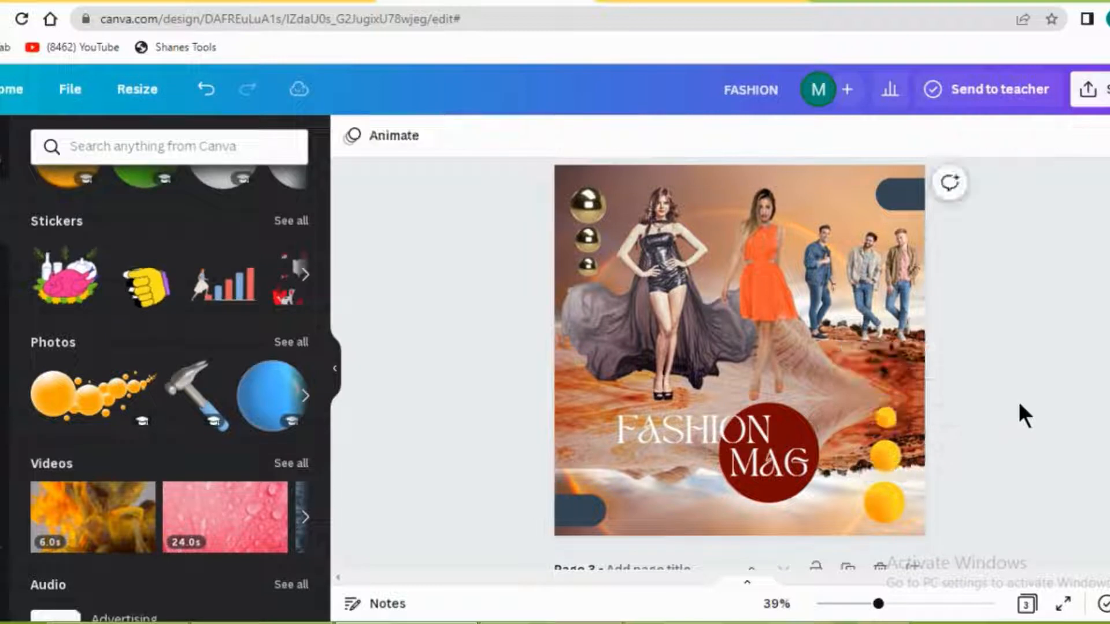
Fine-tune the vertical position of the middle yellow sphere to even out the spacing in its column
left_click(886, 497)
left_click(882, 457)
key("Down")
key("Down")
key("Down")
key("Down")
key("Down")
key("Down")
key("Down")
key("Down")
key("Down")
key("Down")
key("Down")
key("Down")
key("Down")
key("Down")
key("Down")
key("Down")
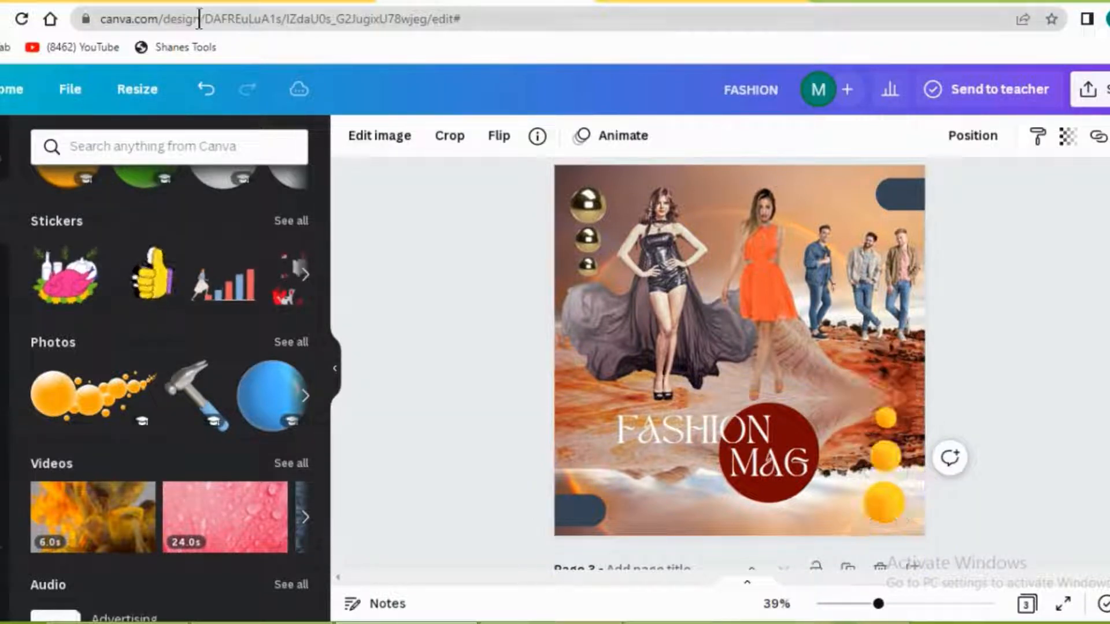
Nudge the middle yellow sphere down until it sits close to the largest yellow sphere
key("Down")
key("Down")
key("Down")
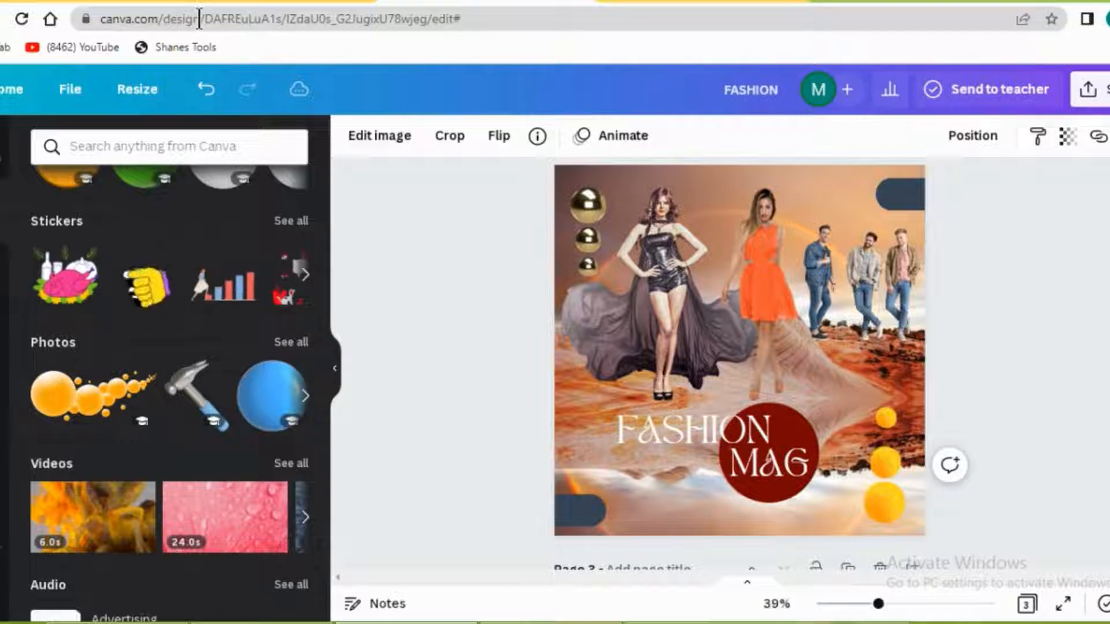
key("Down")
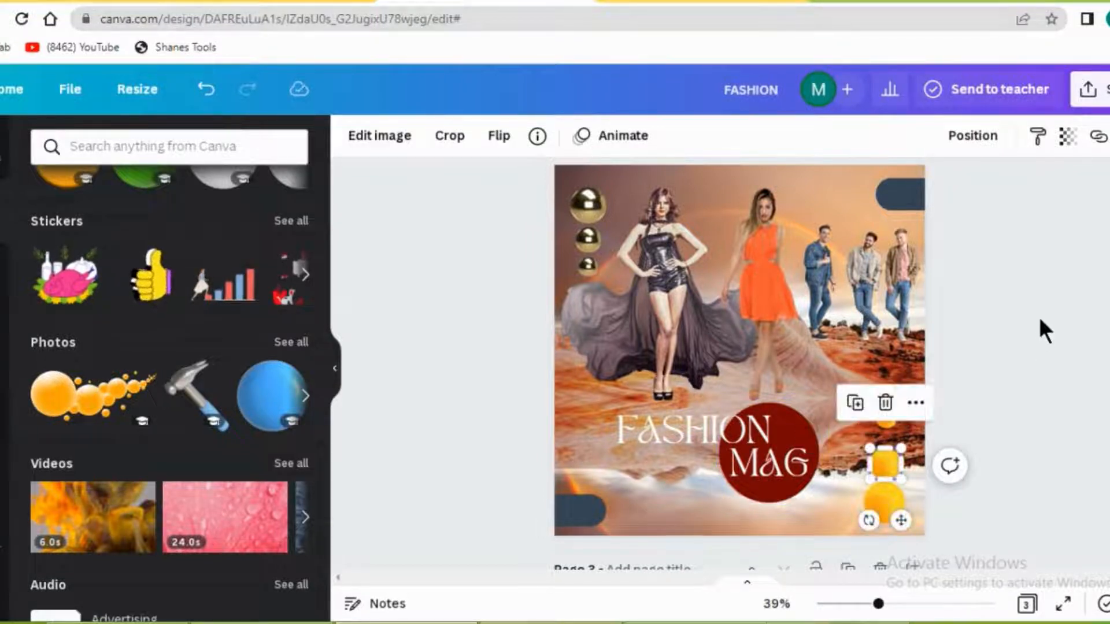
left_click(1039, 318)
Move the smallest yellow sphere down to close the gap above the middle sphere
left_click(887, 418)
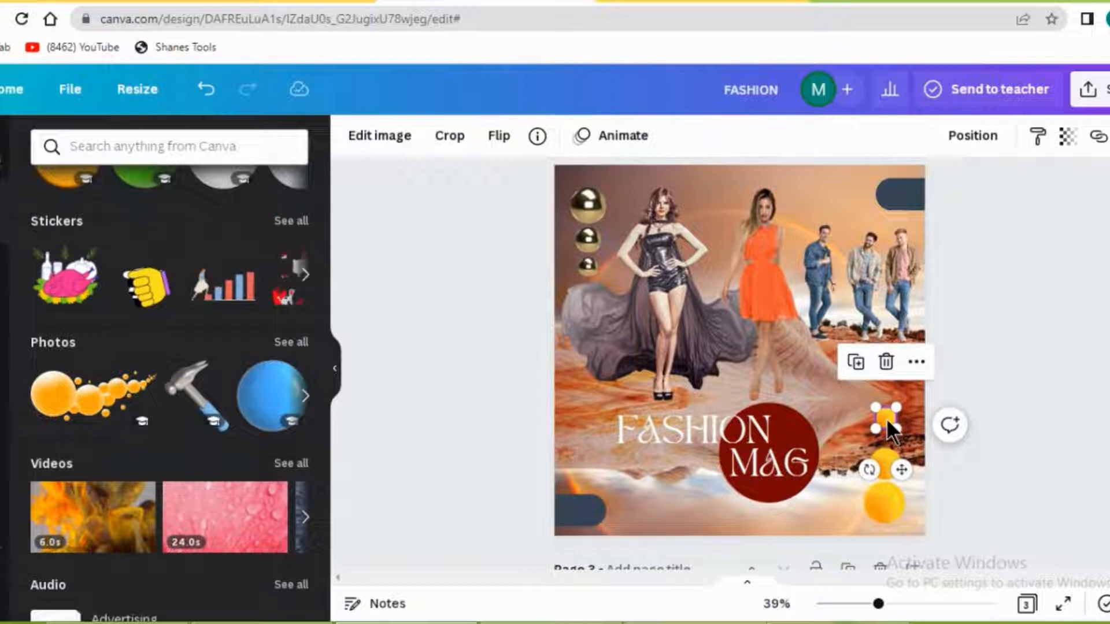
key("Down")
key("Down")
key("Down")
key("Down")
key("Down")
key("Down")
key("Down")
key("Down")
key("Down")
key("Down")
key("Down")
key("Down")
key("Down")
key("Down")
key("Down")
key("Down")
key("Down")
key("Down")
key("Down")
key("Down")
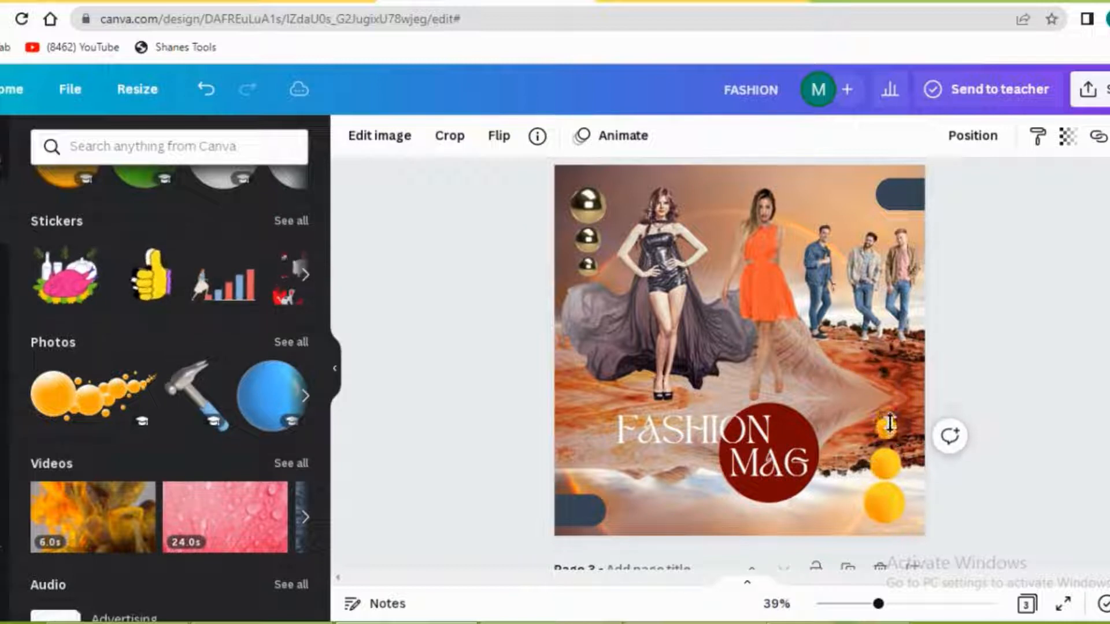
key("Down")
key("Down")
key("Down")
key("Down")
key("Down")
key("Down")
key("Down")
key("Down")
key("Down")
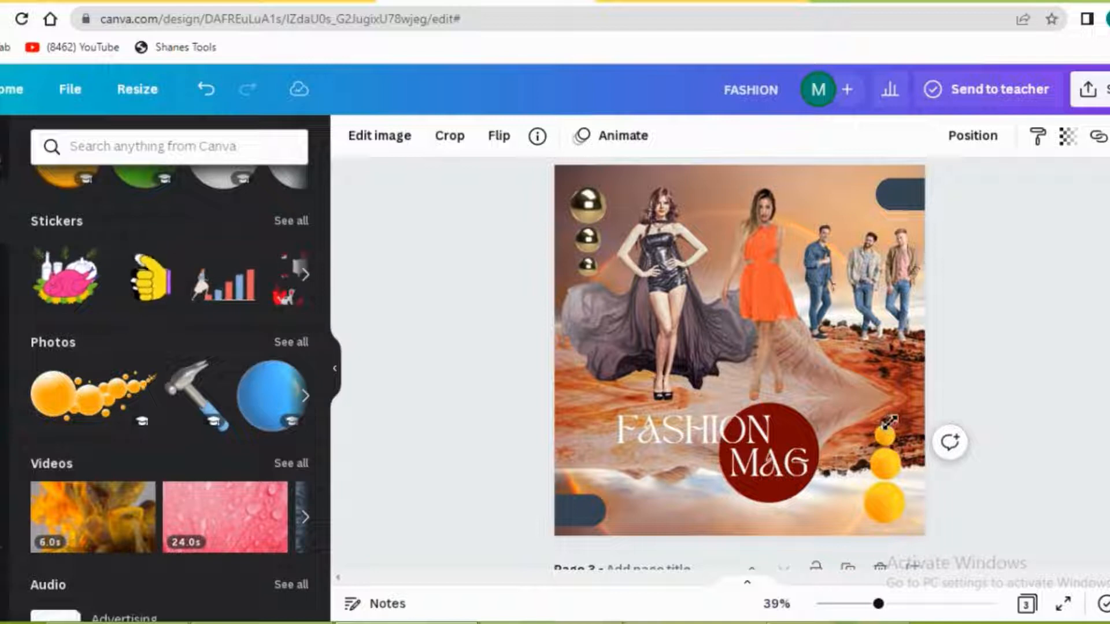
Nudge the middle yellow sphere up by one small increment to balance the column, leaving nothing selected
left_click(885, 457)
left_click(880, 464)
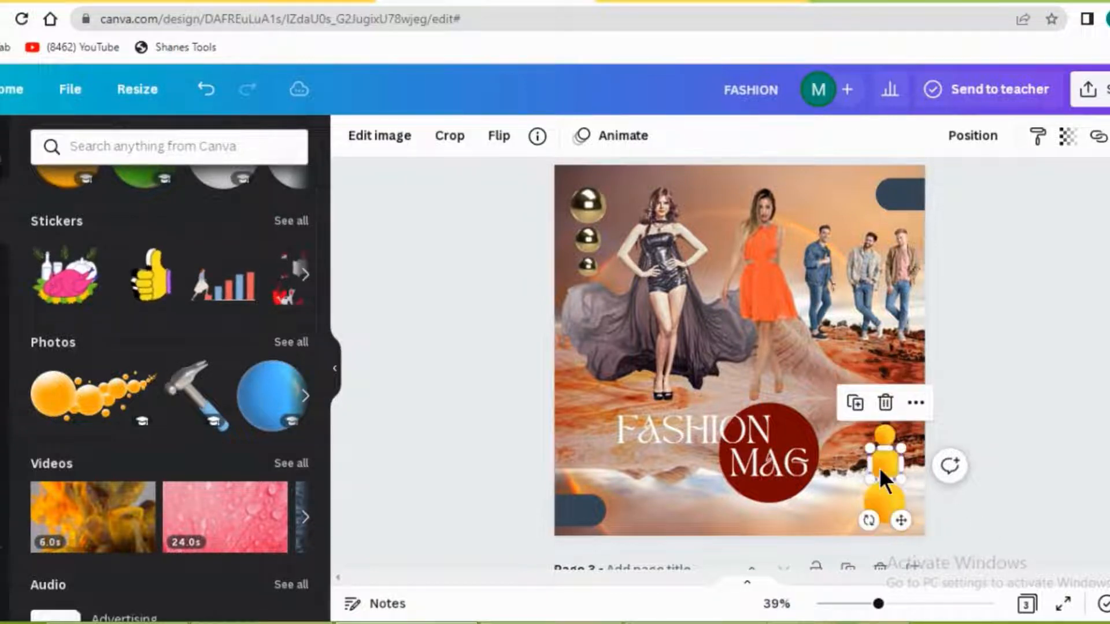
key("Up")
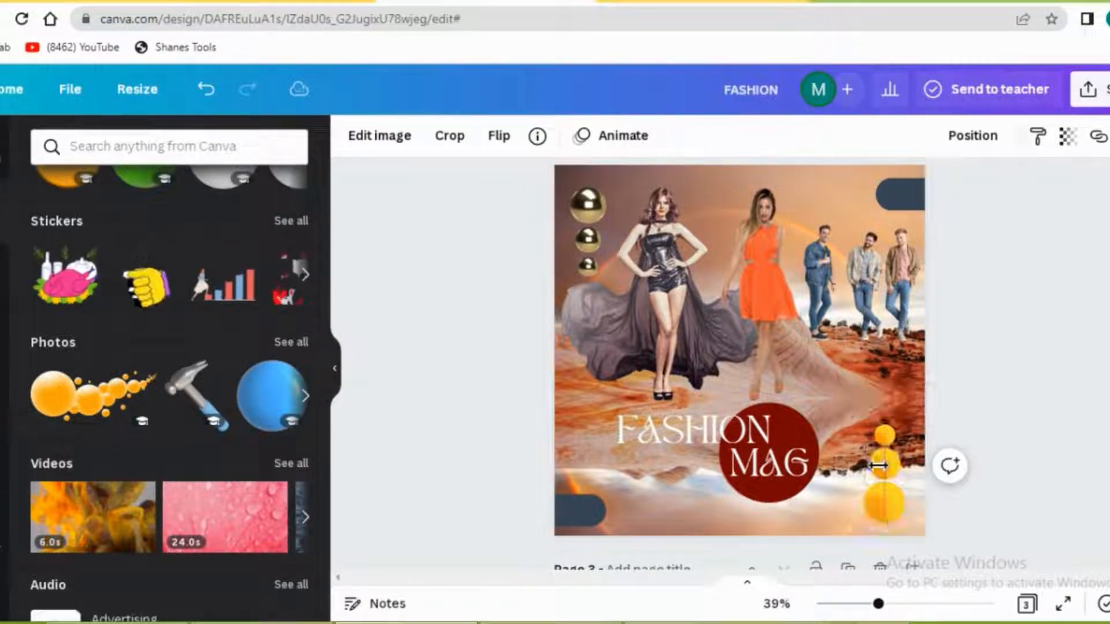
left_click(1054, 363)
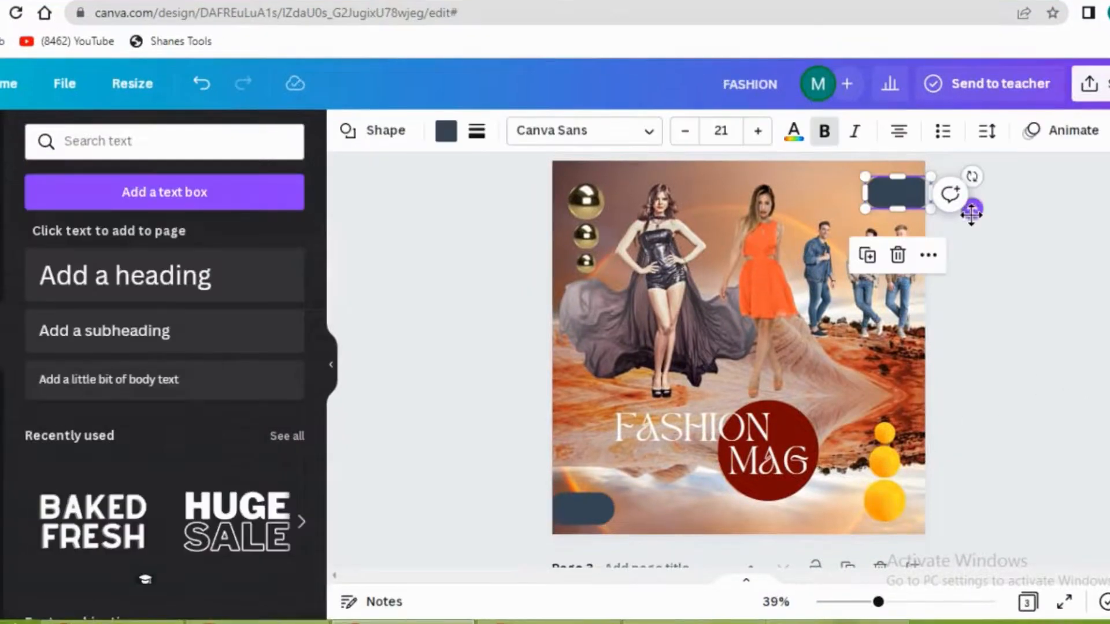
Reposition the blue pill at the page's upper-right edge and add a subheading reading "November"
left_click_drag(971, 209, 934, 191)
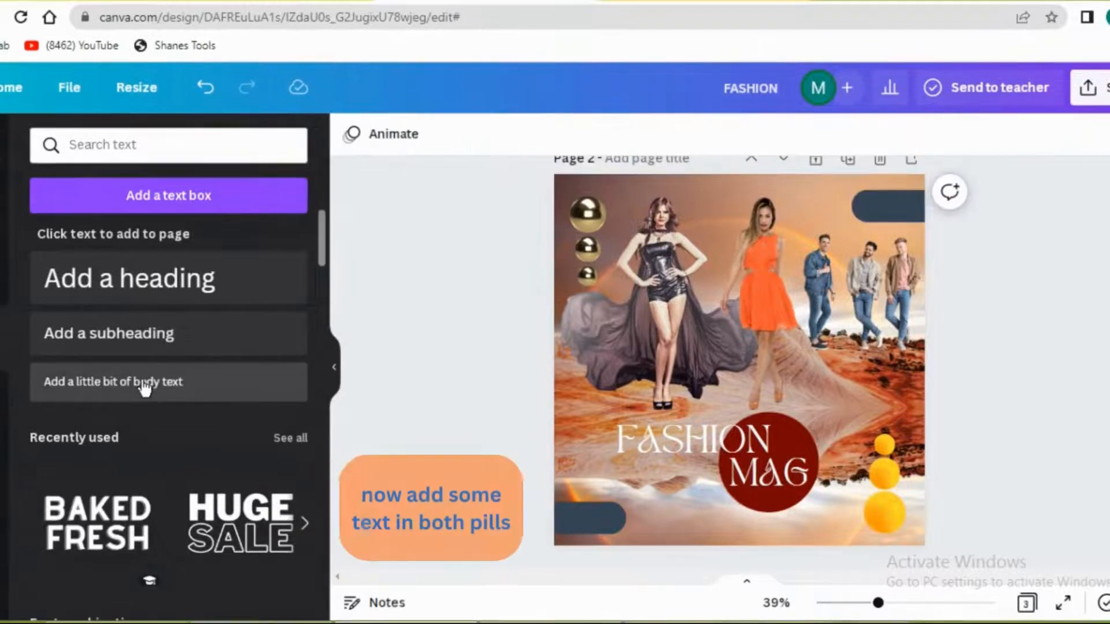
left_click(137, 343)
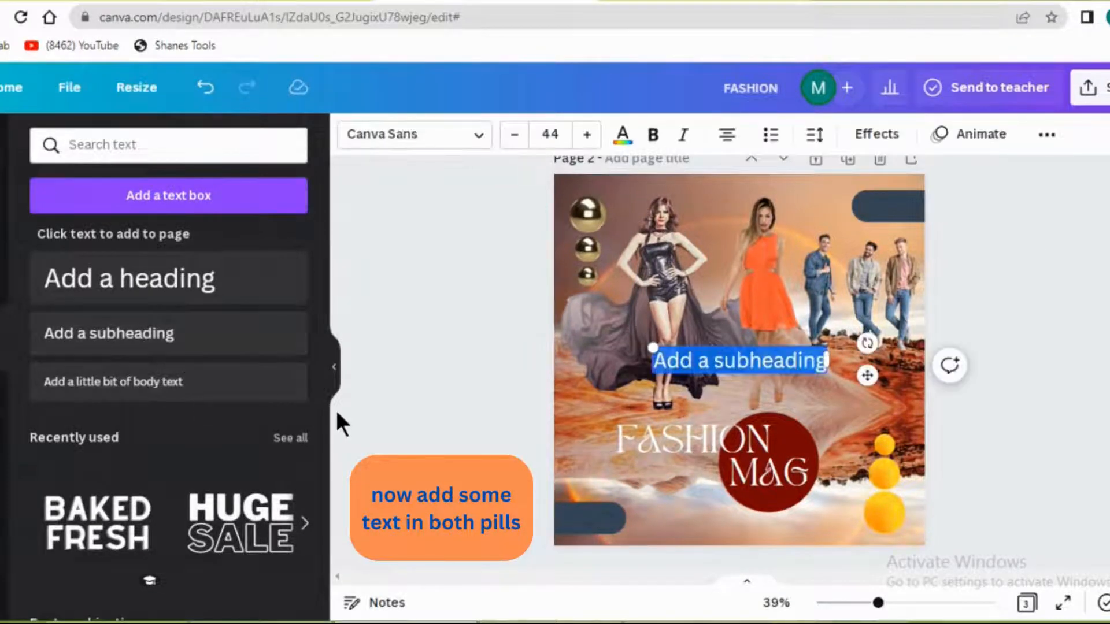
type("N")
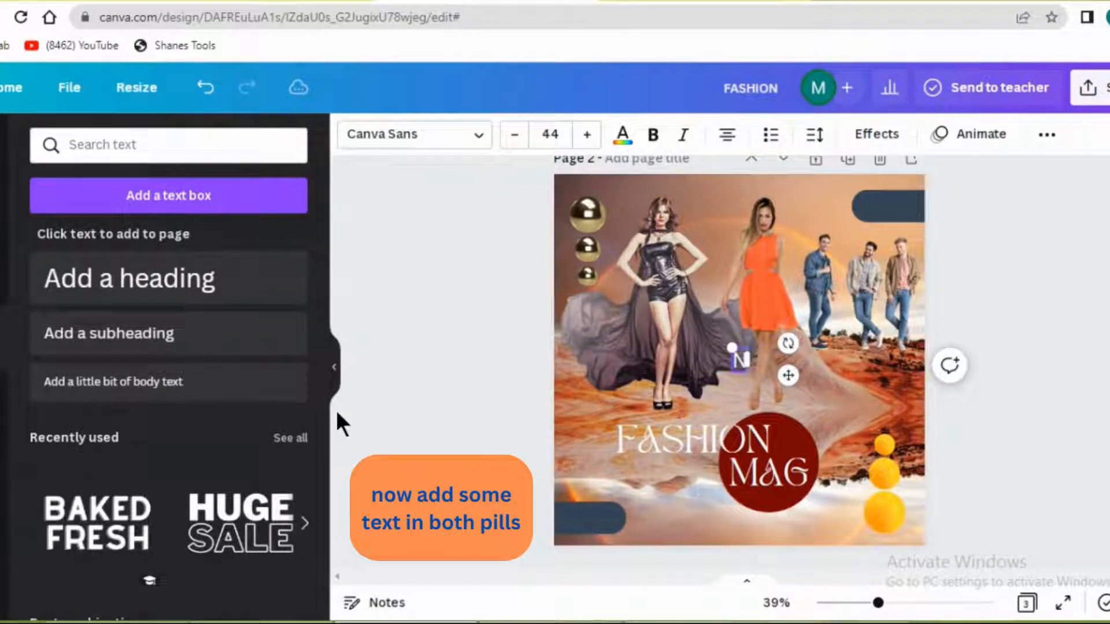
type("ove")
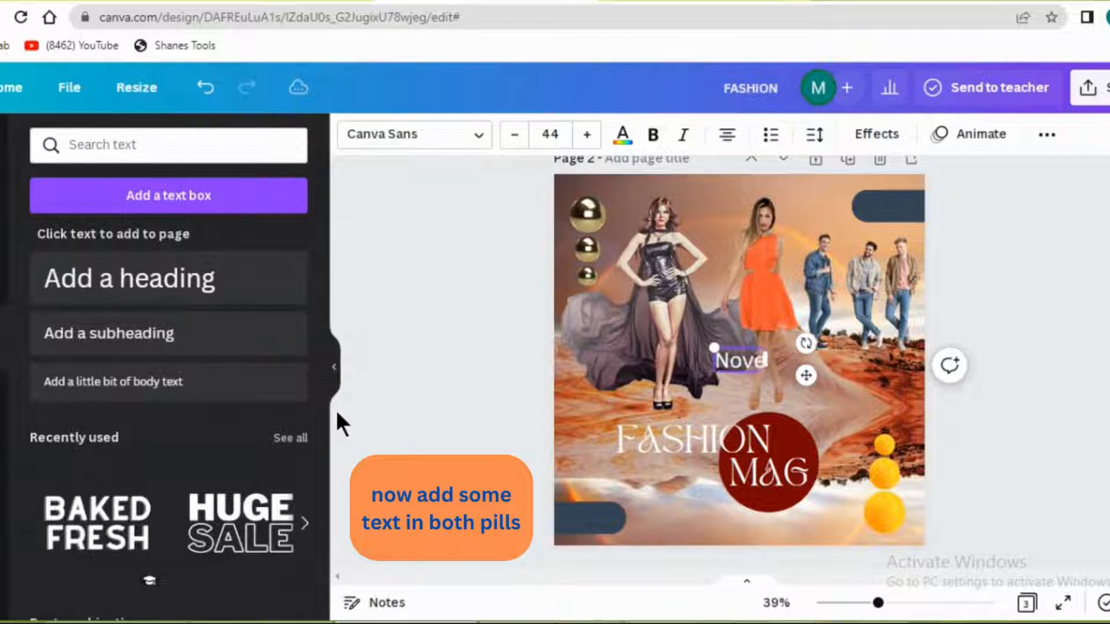
type("mber")
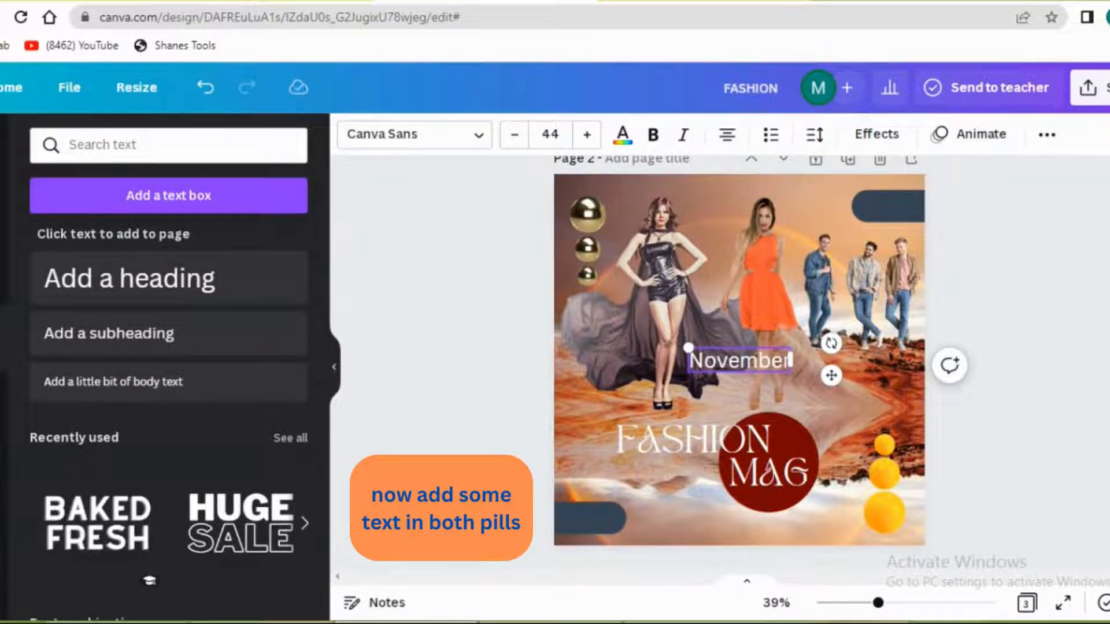
Move the "November" text to the page's upper-right pill and reduce its font size to 29
left_click_drag(831, 376, 972, 221)
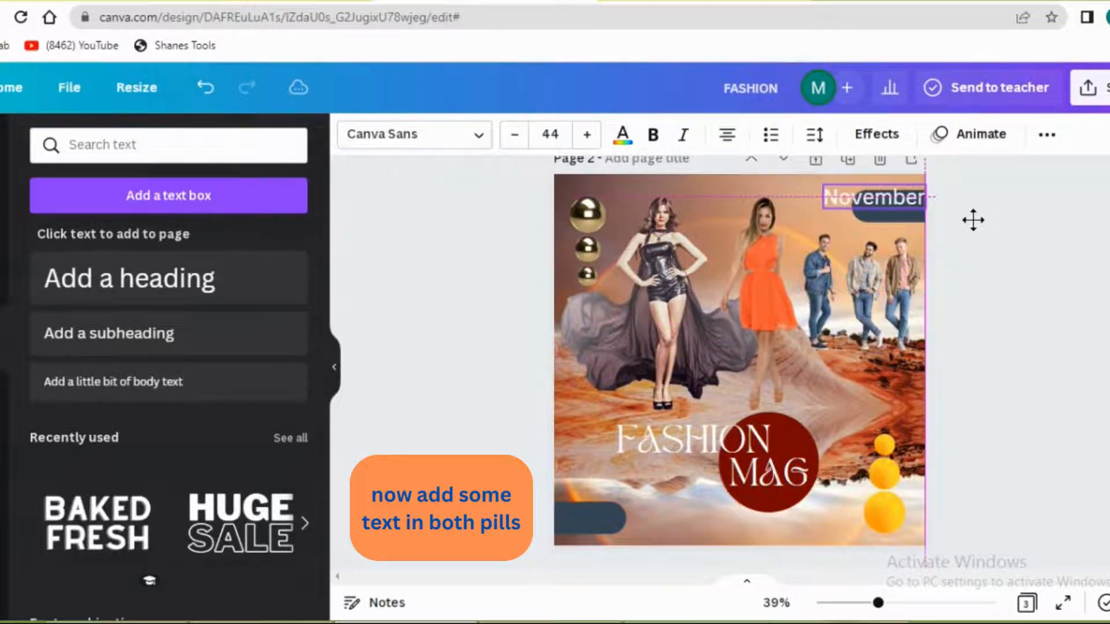
left_click(517, 137)
left_click(515, 137)
left_click(513, 137)
left_click(509, 137)
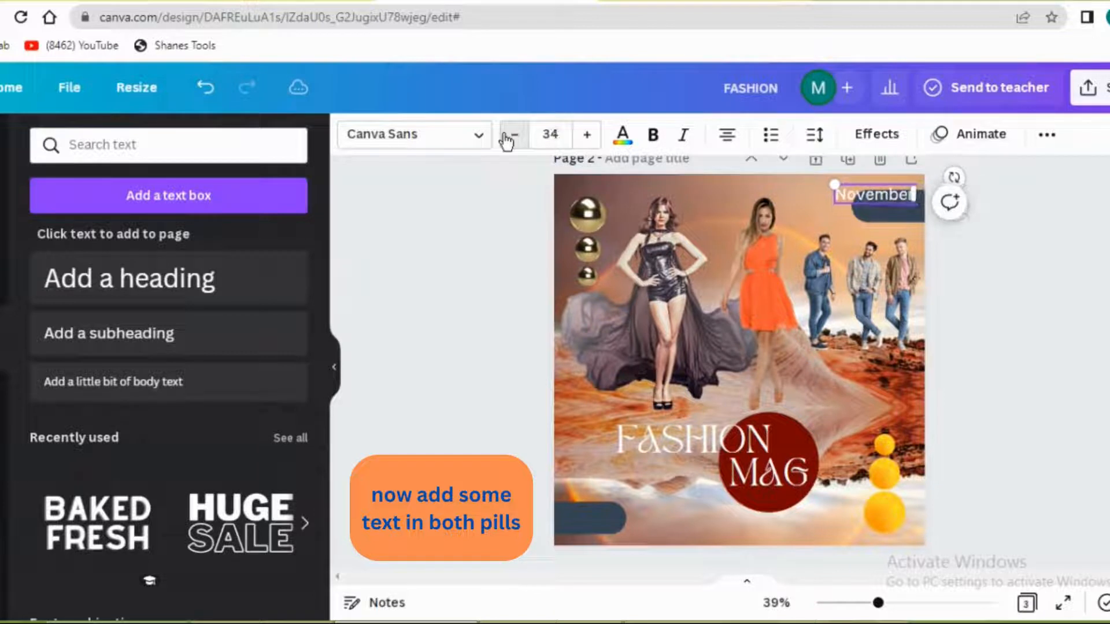
left_click(509, 137)
left_click(509, 138)
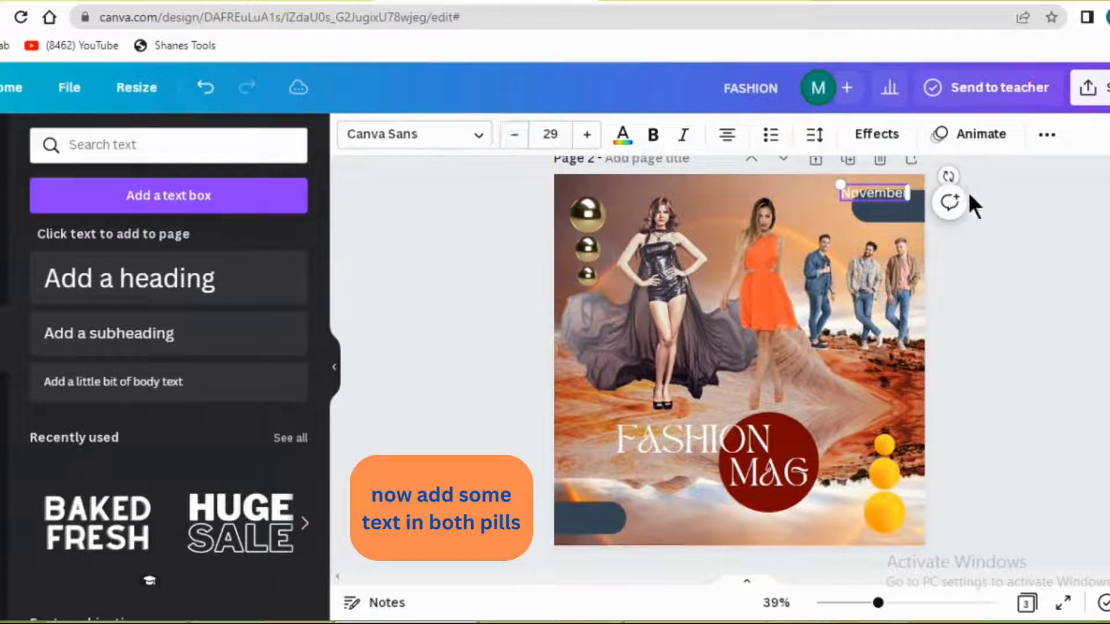
Shift the upper-right pill slightly inward and fit the "November" text inside its upper half
left_click(1018, 202)
left_click(894, 194)
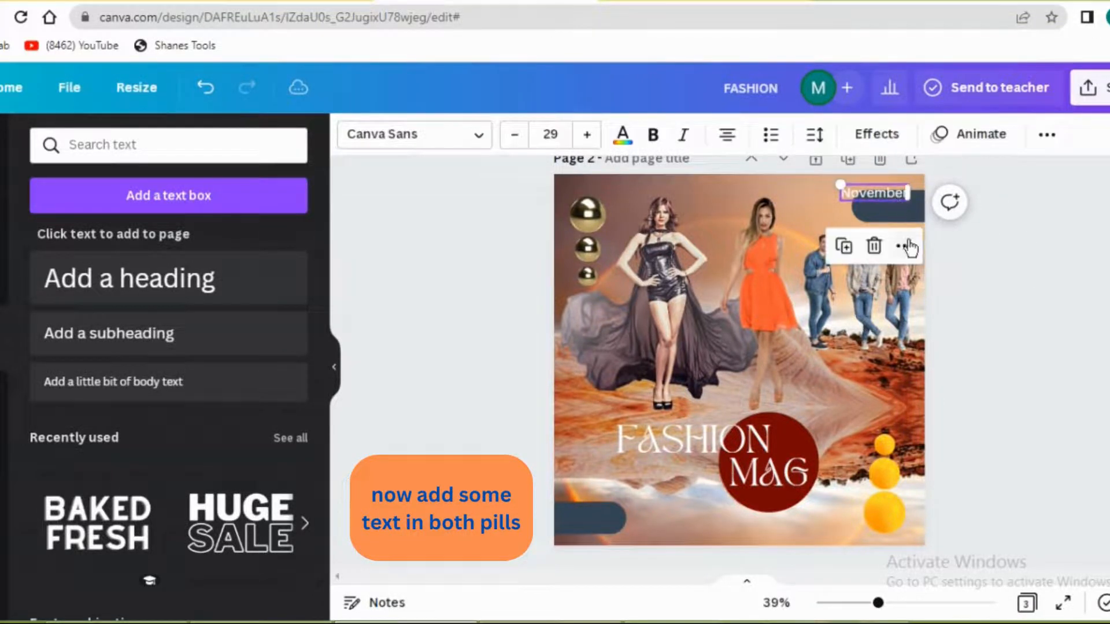
left_click_drag(887, 193, 844, 212)
left_click(857, 211)
left_click(1009, 203)
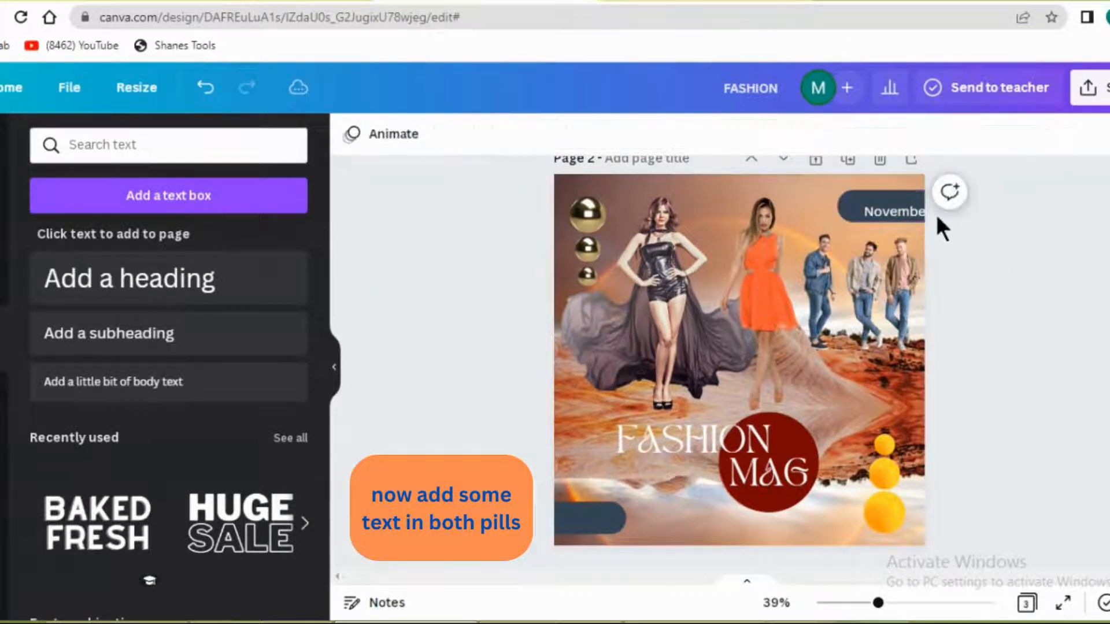
left_click(907, 206)
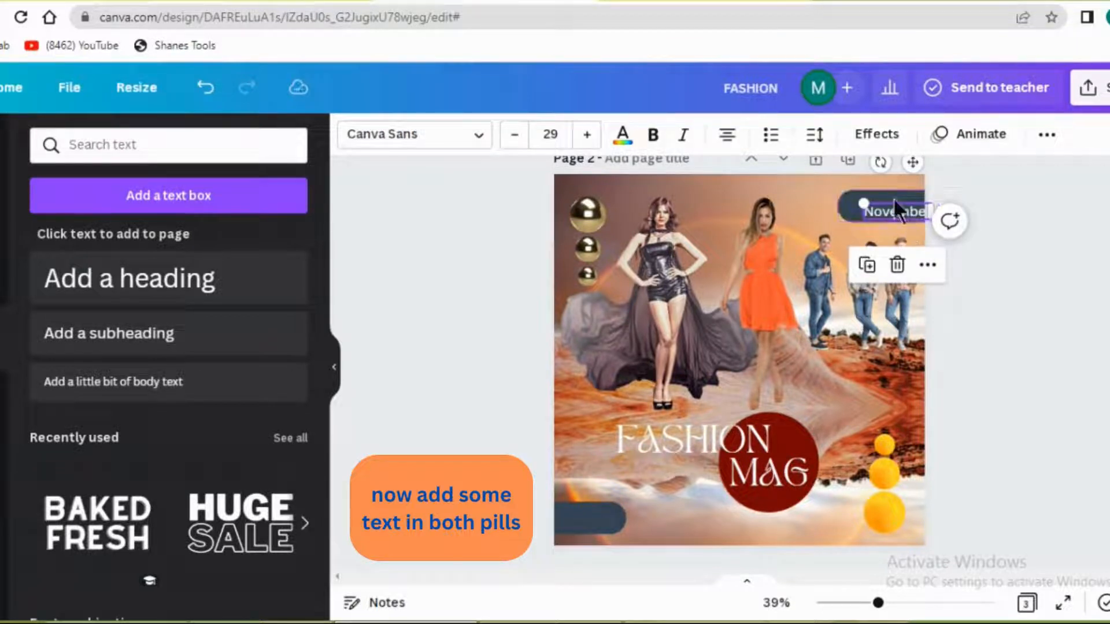
left_click_drag(895, 209, 882, 195)
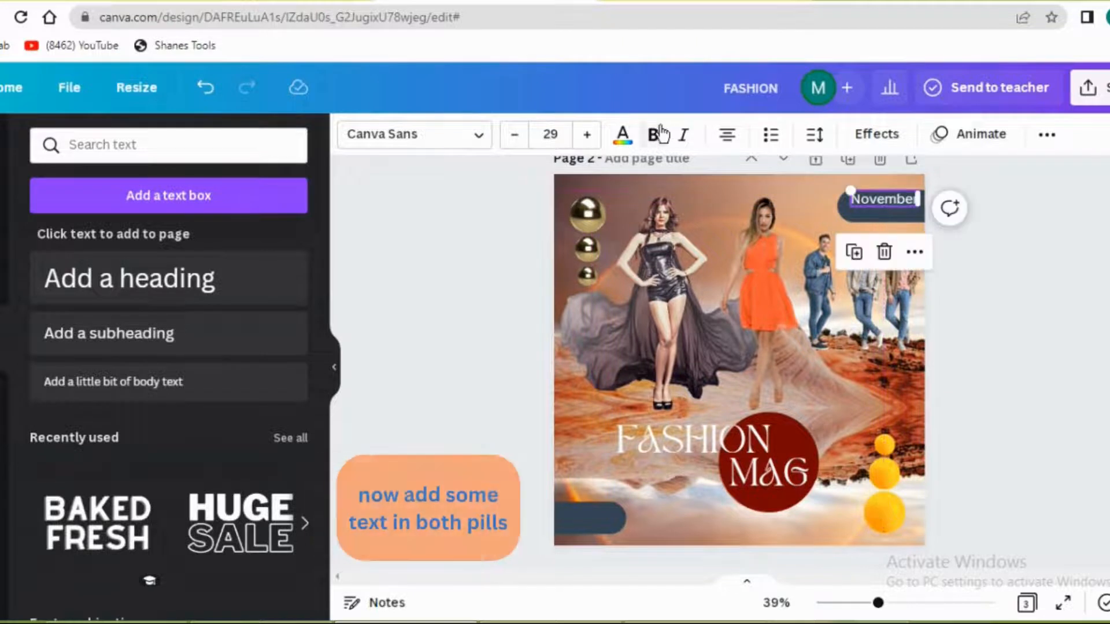
Make the "November" text bold and set its letter spacing to 45
left_click(655, 137)
left_click(1043, 196)
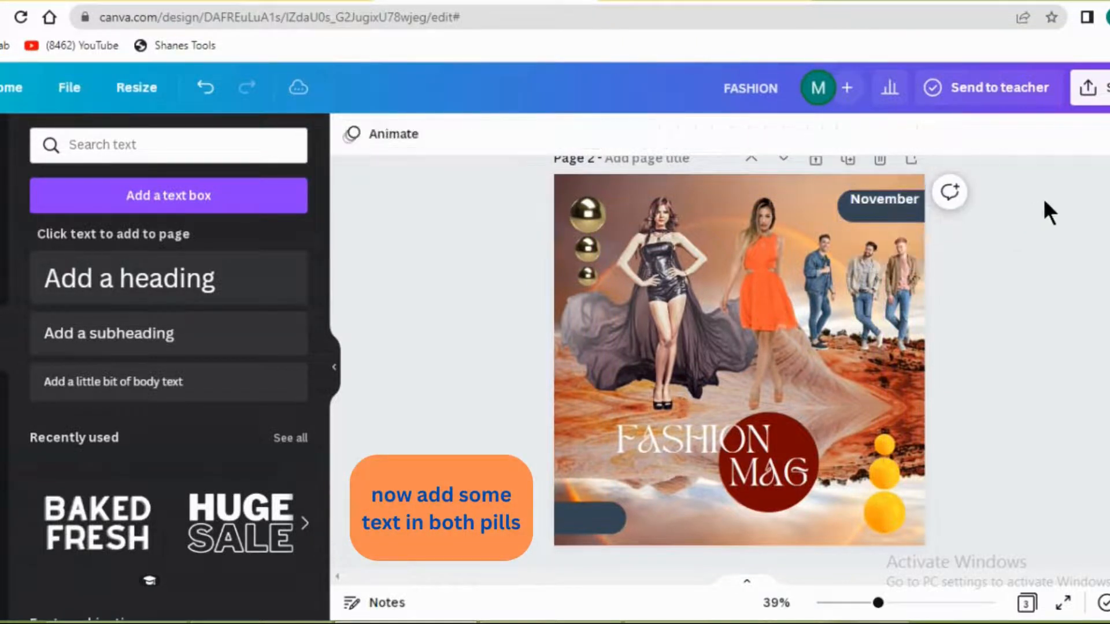
left_click(904, 194)
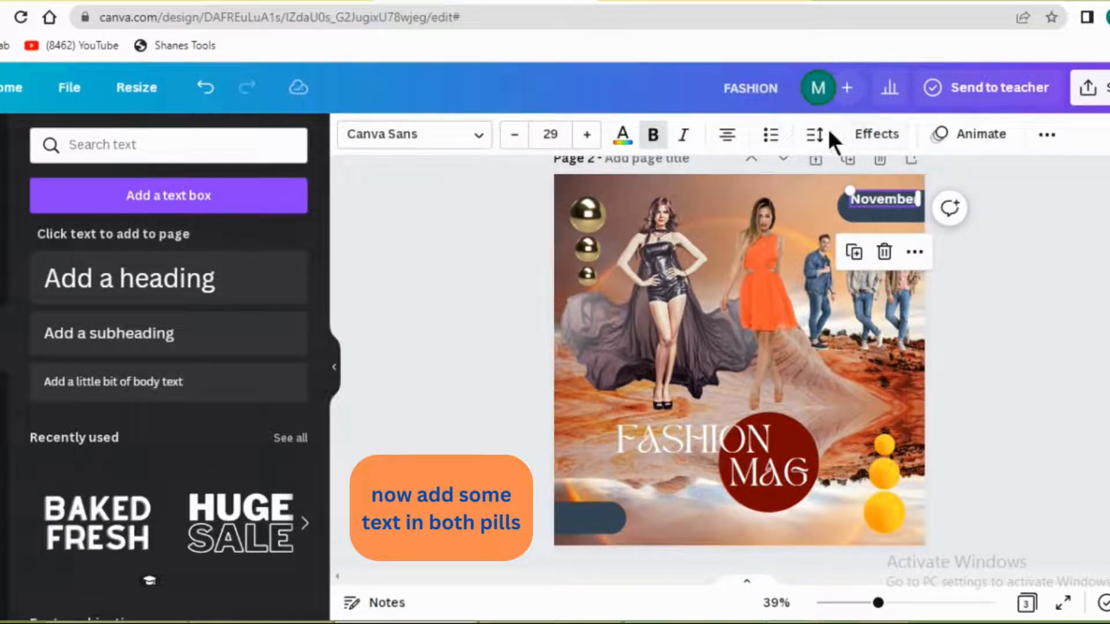
left_click(815, 134)
left_click_drag(871, 216, 880, 214)
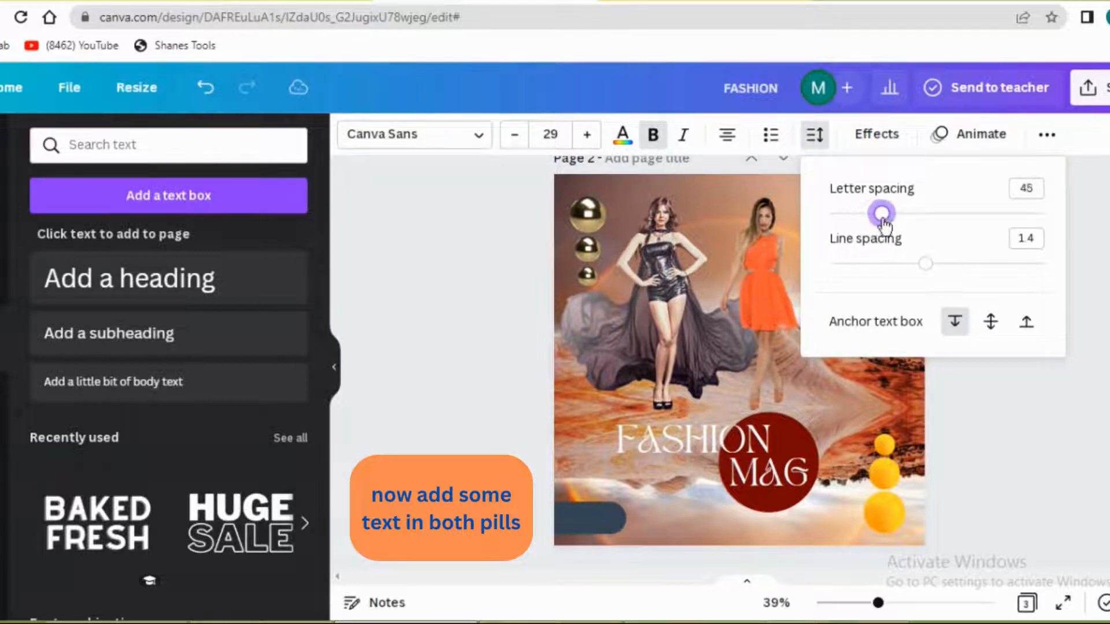
left_click(1085, 208)
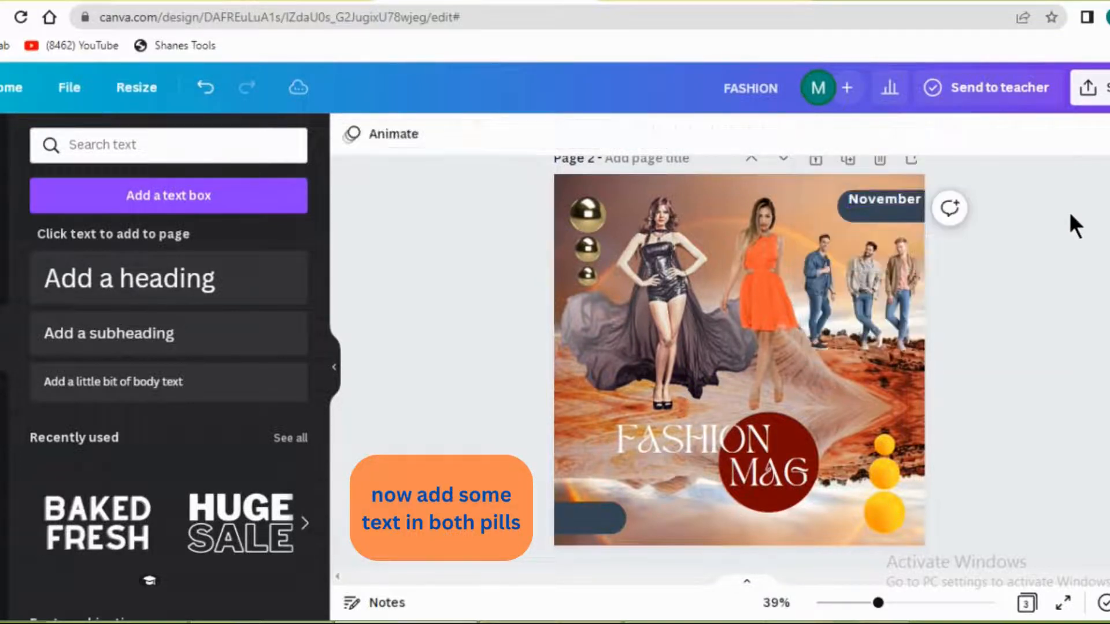
Duplicate the "November" text, place the copy directly below it in the pill, and change its wording to "2022"
double_click(897, 201)
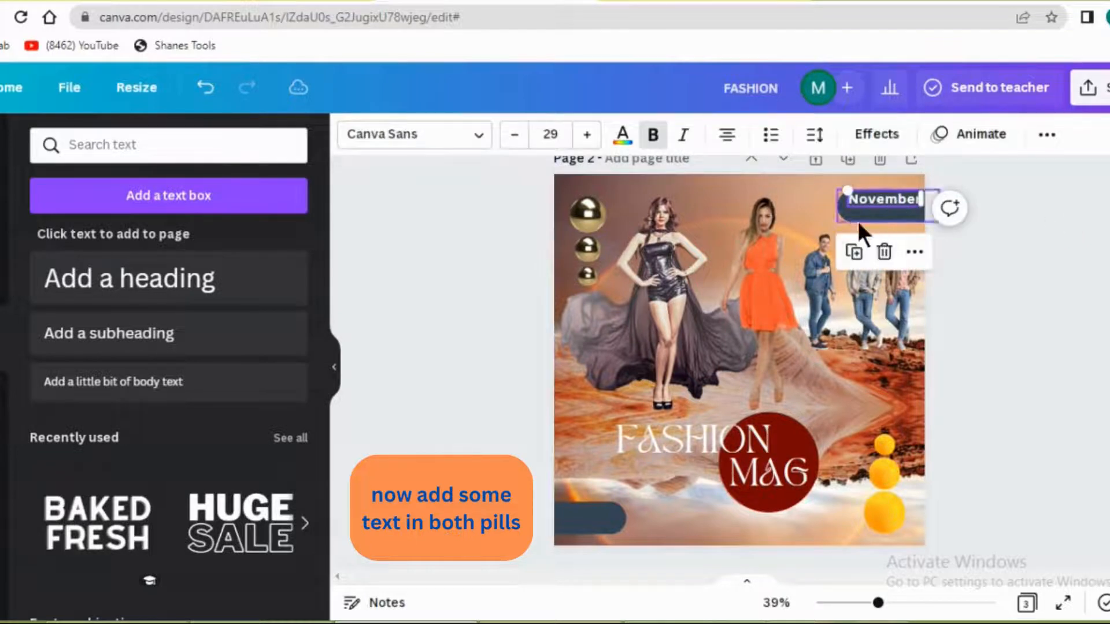
left_click(856, 253)
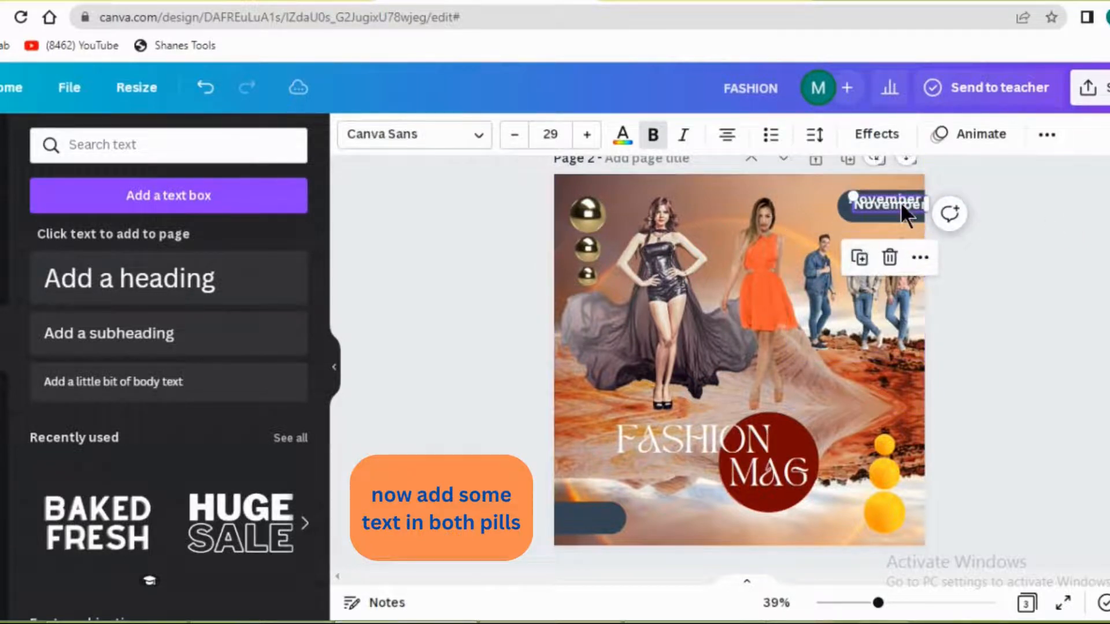
left_click_drag(900, 202, 901, 213)
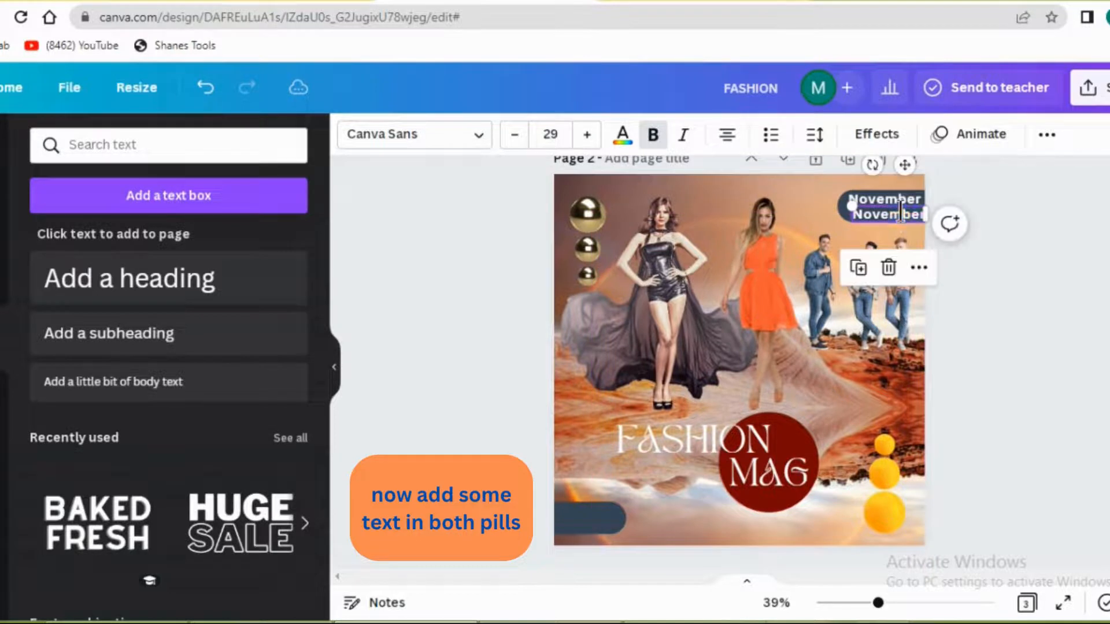
double_click(900, 211)
type("2022")
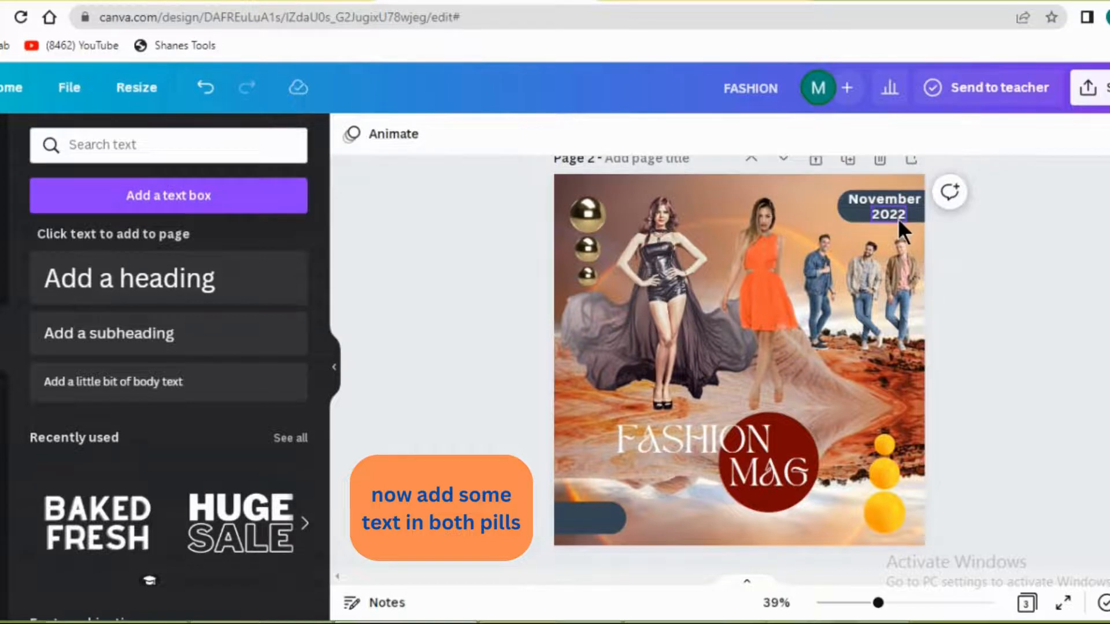
Set the letter spacing of the "2022" text to 216
left_click(823, 135)
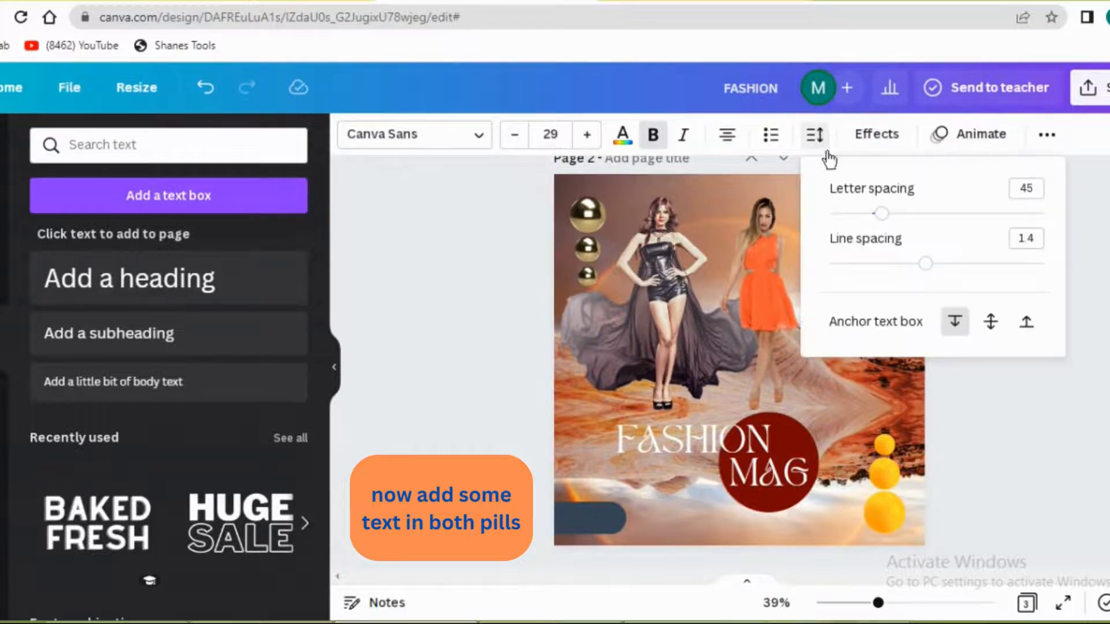
left_click_drag(882, 215, 920, 217)
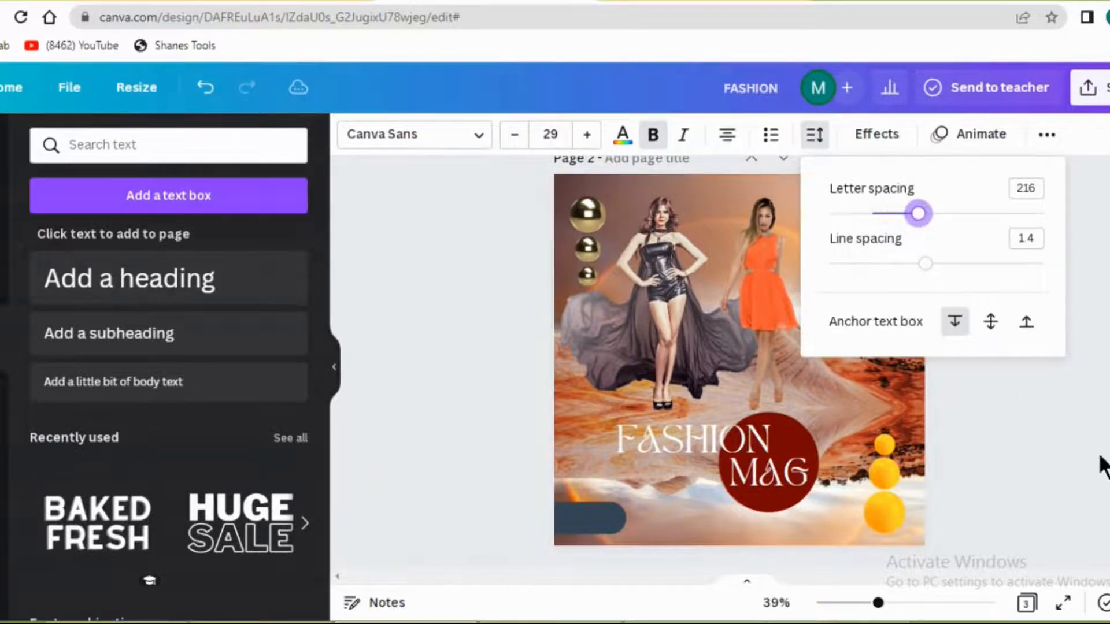
left_click(1019, 298)
Duplicate the "November" text, place the copy in the upper half of the lower-left pill, and change its wording to "Special"
left_click(898, 197)
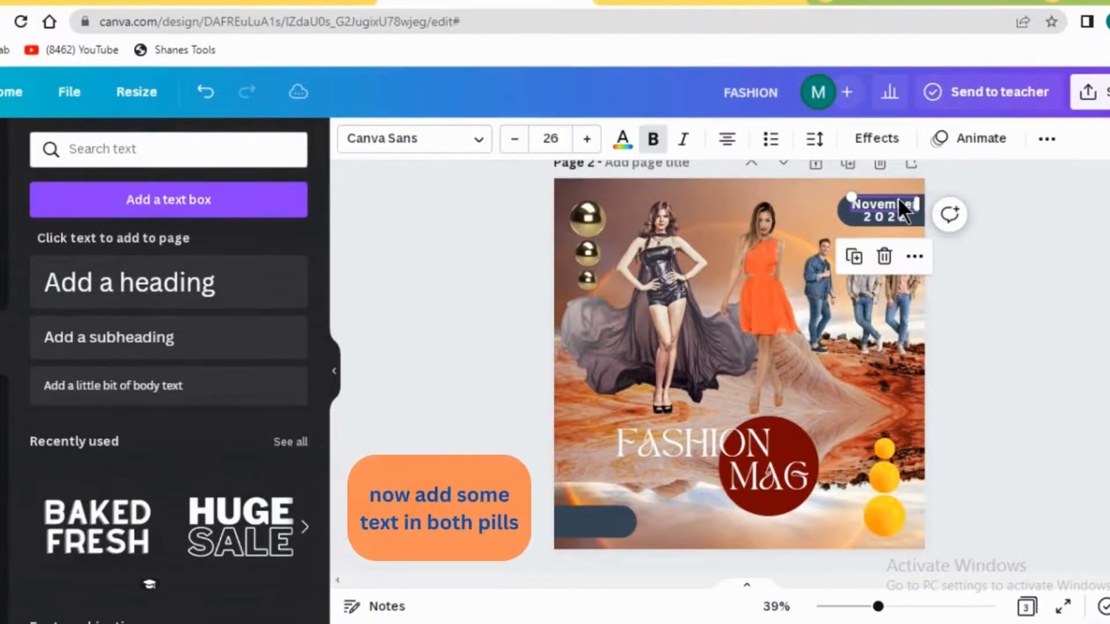
double_click(897, 197)
left_click(855, 257)
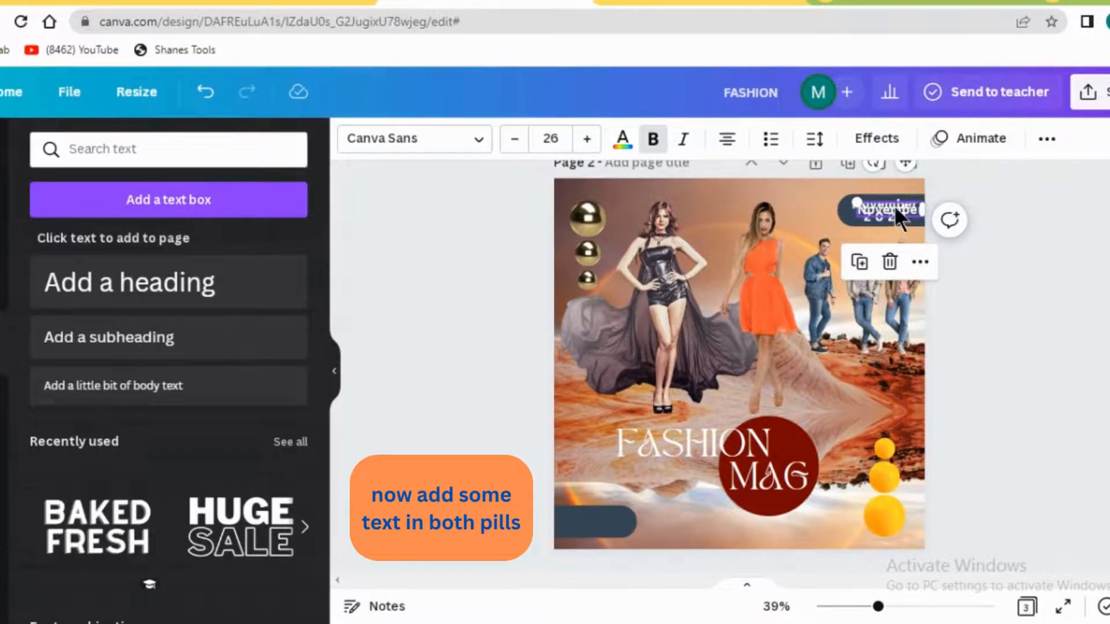
left_click_drag(894, 206, 596, 510)
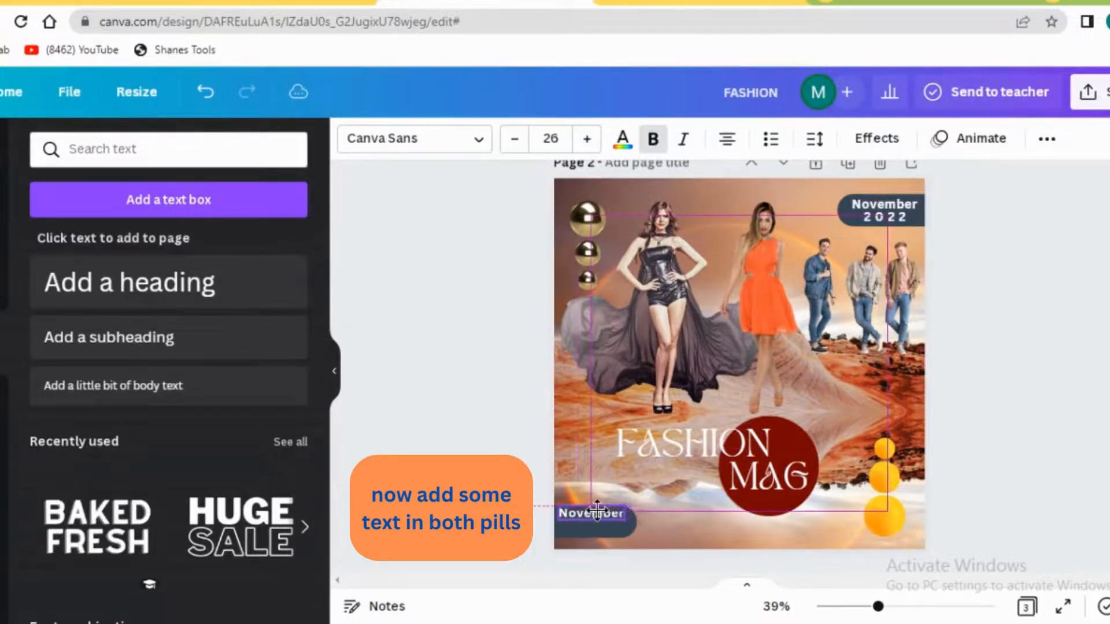
double_click(602, 511)
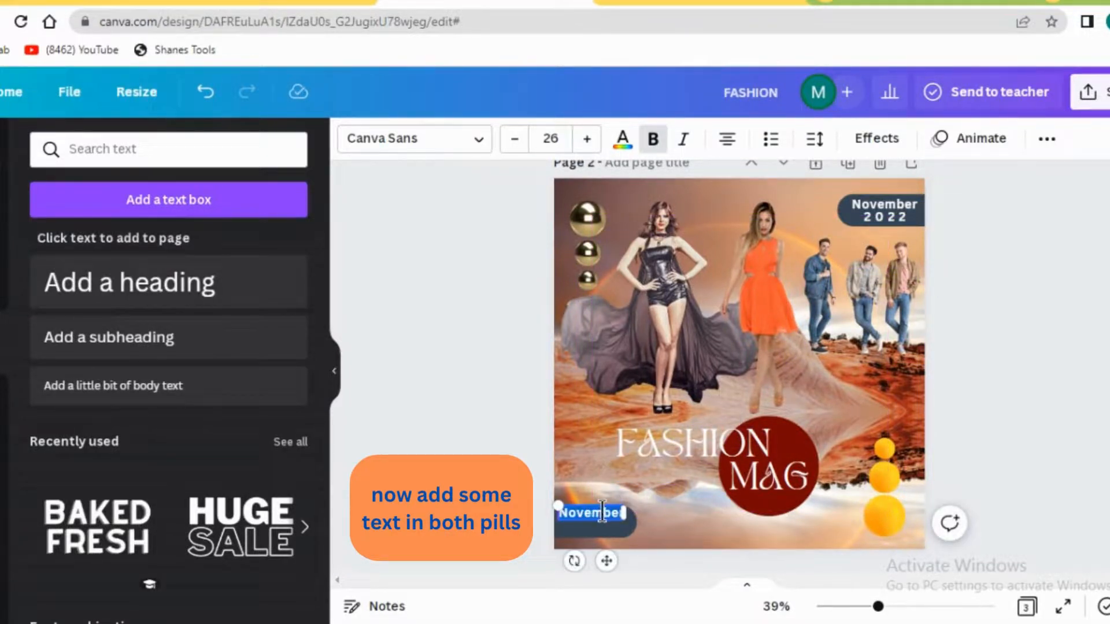
type("Sp")
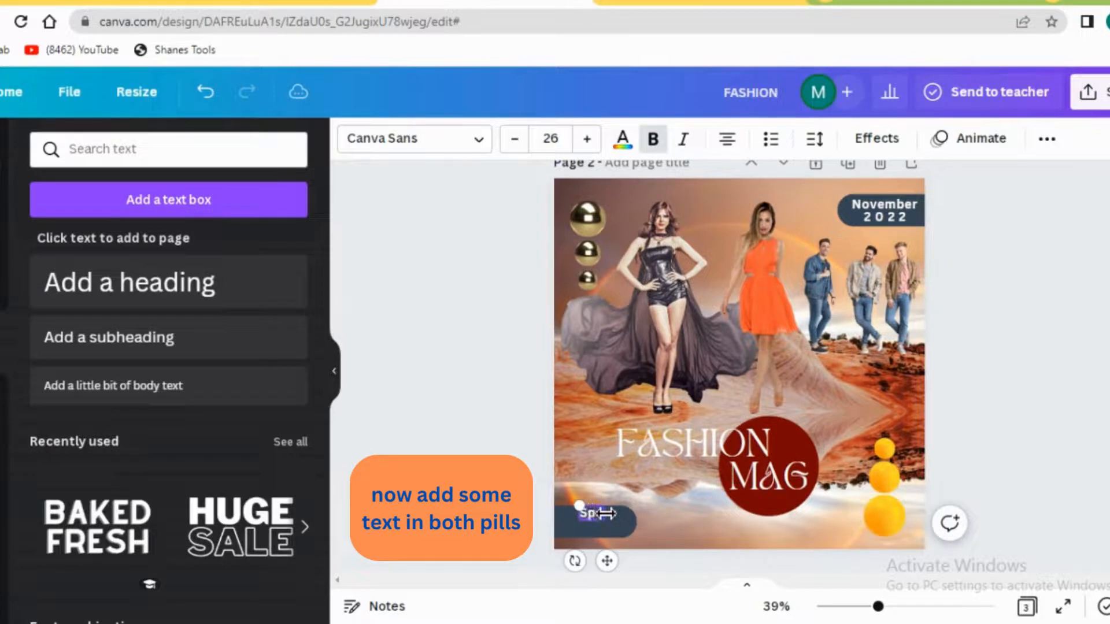
type("ecial")
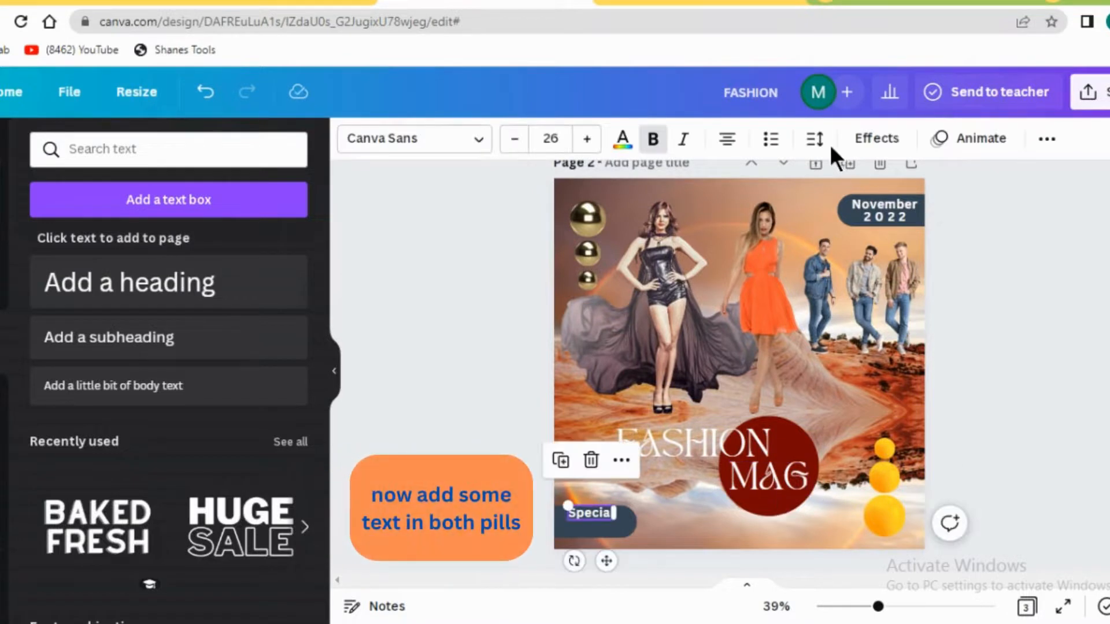
Set the letter spacing of the "Special" text to 162
left_click(822, 142)
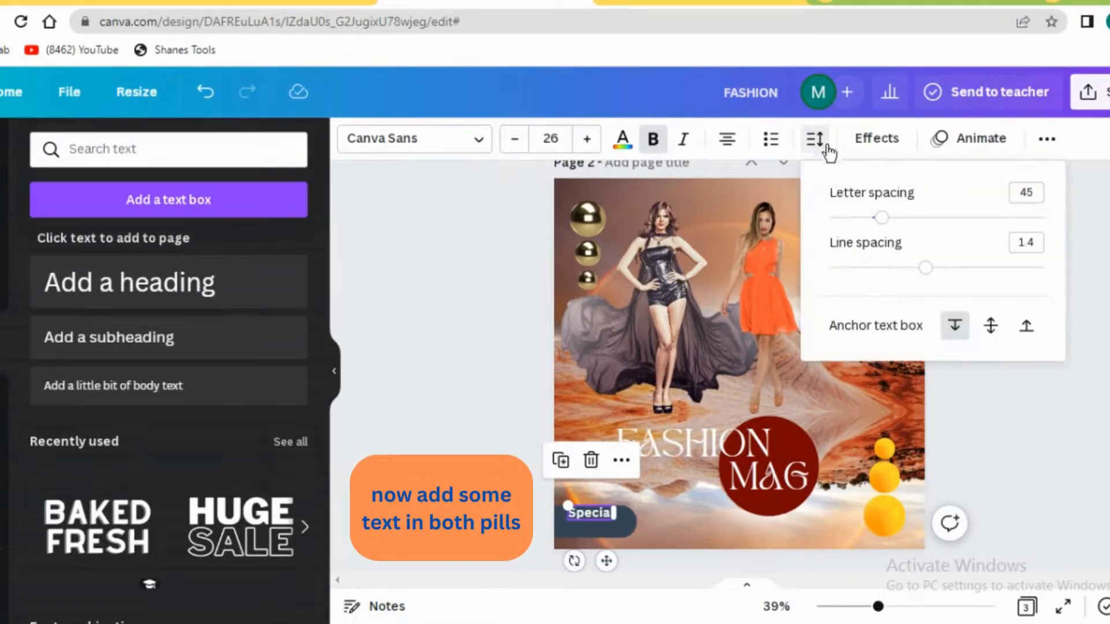
left_click_drag(880, 221, 907, 227)
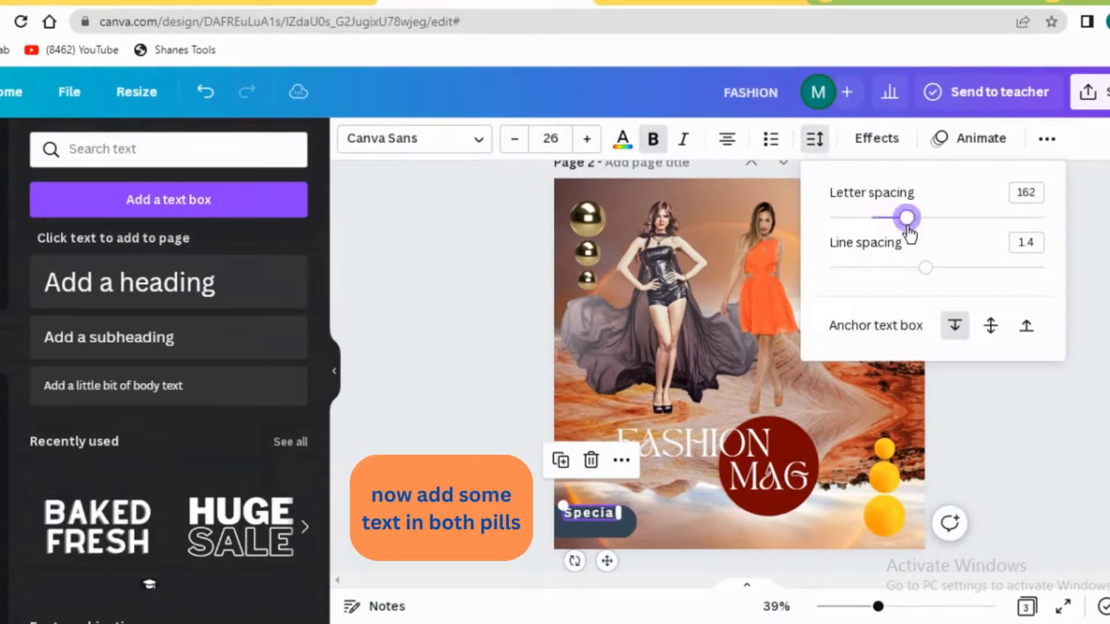
left_click(1087, 218)
left_click(1093, 267)
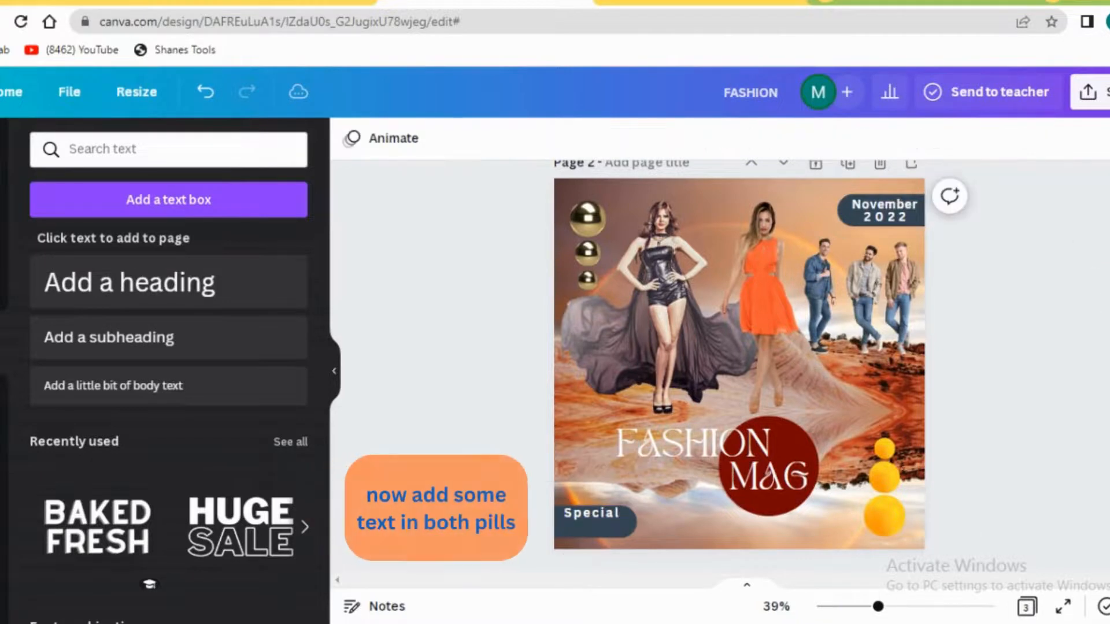
Duplicate the "Special" text, place the copy directly below it in the pill, and change its wording to "Edition"
left_click(599, 508)
left_click(594, 511)
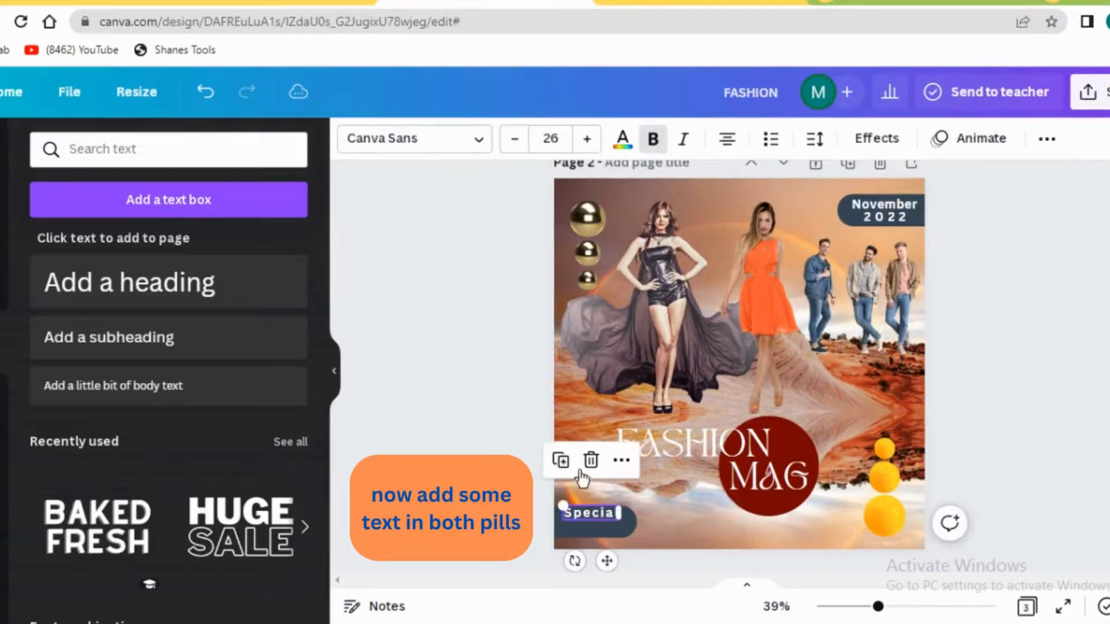
left_click(560, 463)
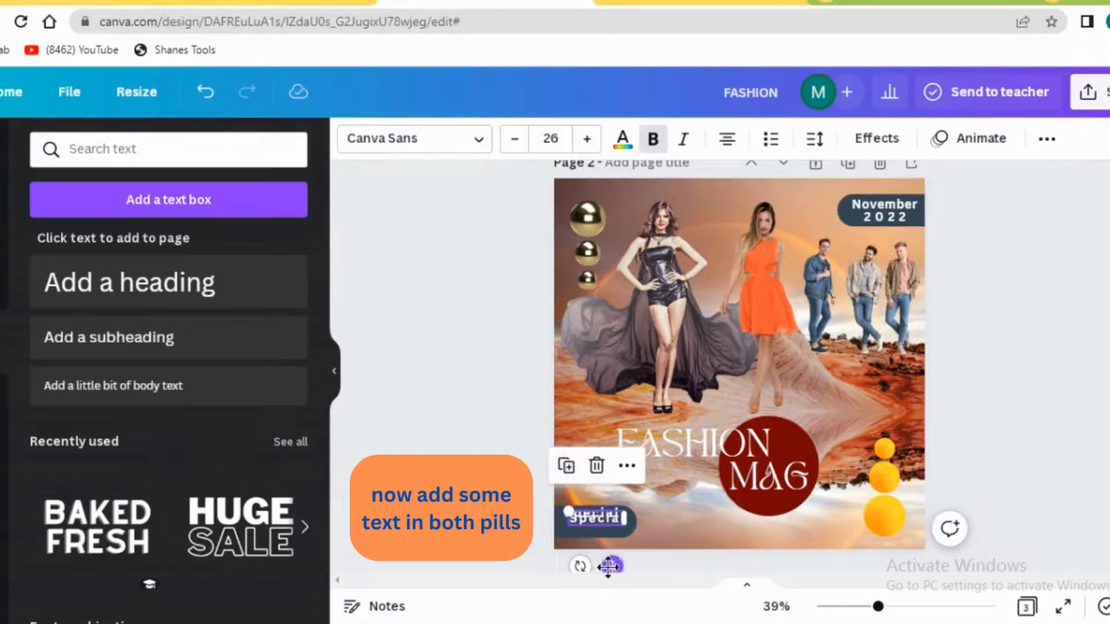
left_click_drag(607, 562, 604, 572)
left_click(609, 536)
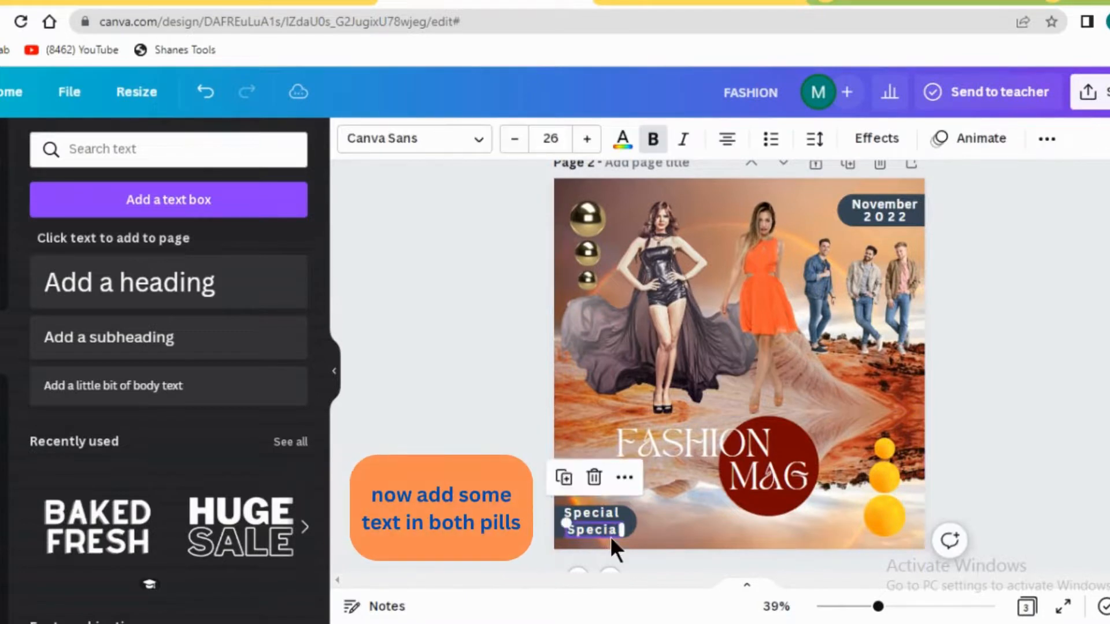
left_click(610, 536)
double_click(613, 527)
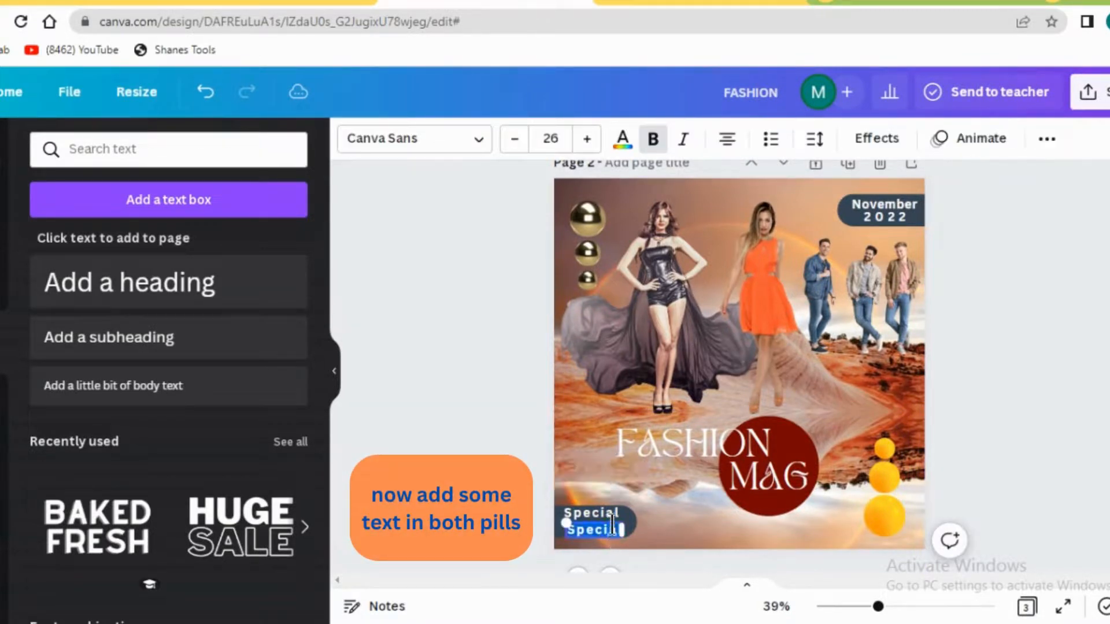
type("Edition")
left_click(1015, 380)
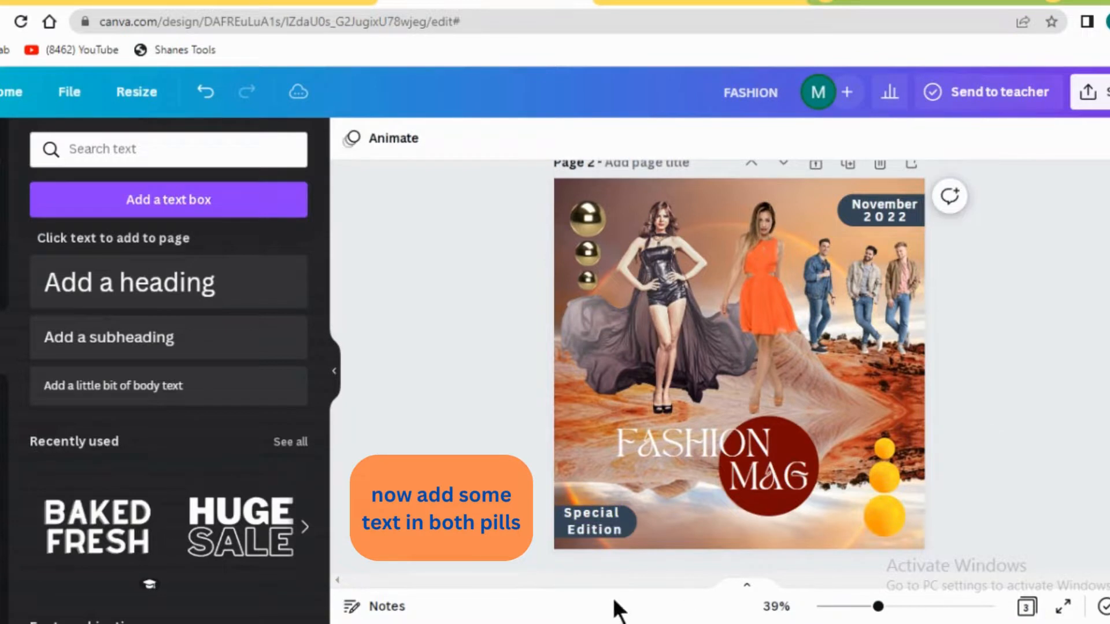
Nudge the "Edition" and "Special" texts so the two lines sit closer together and aligned within the lower-left pill
double_click(598, 530)
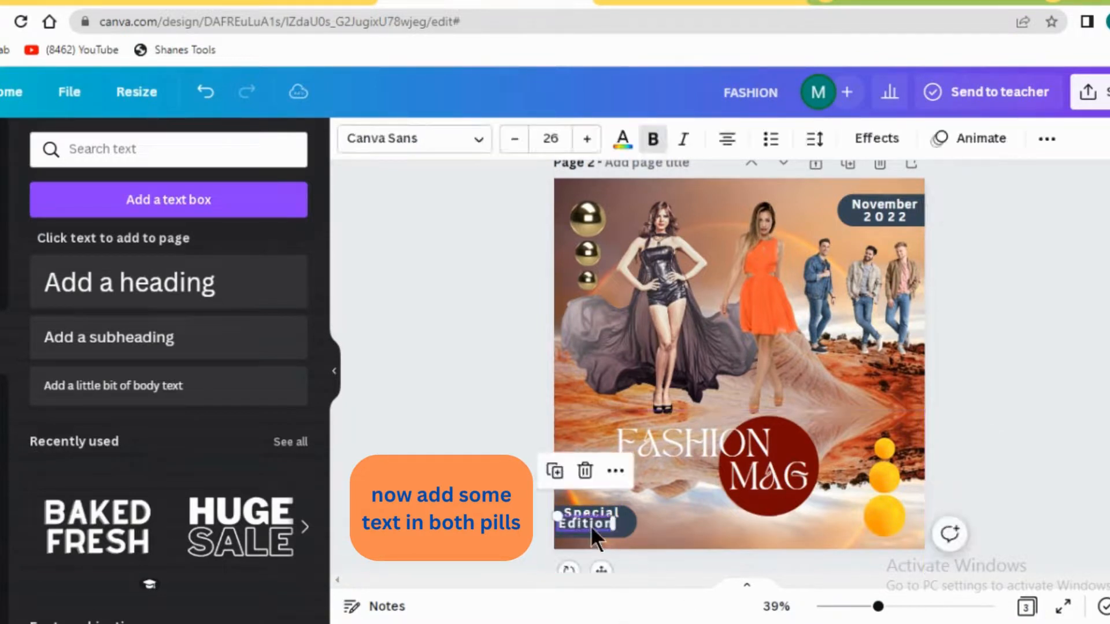
left_click(1006, 376)
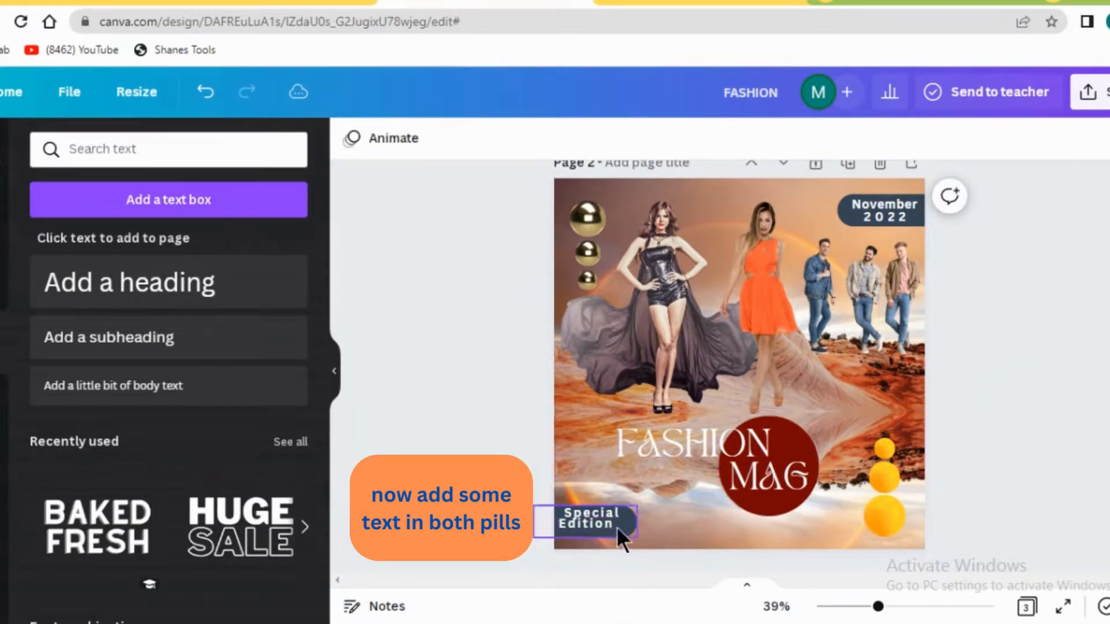
left_click(595, 518)
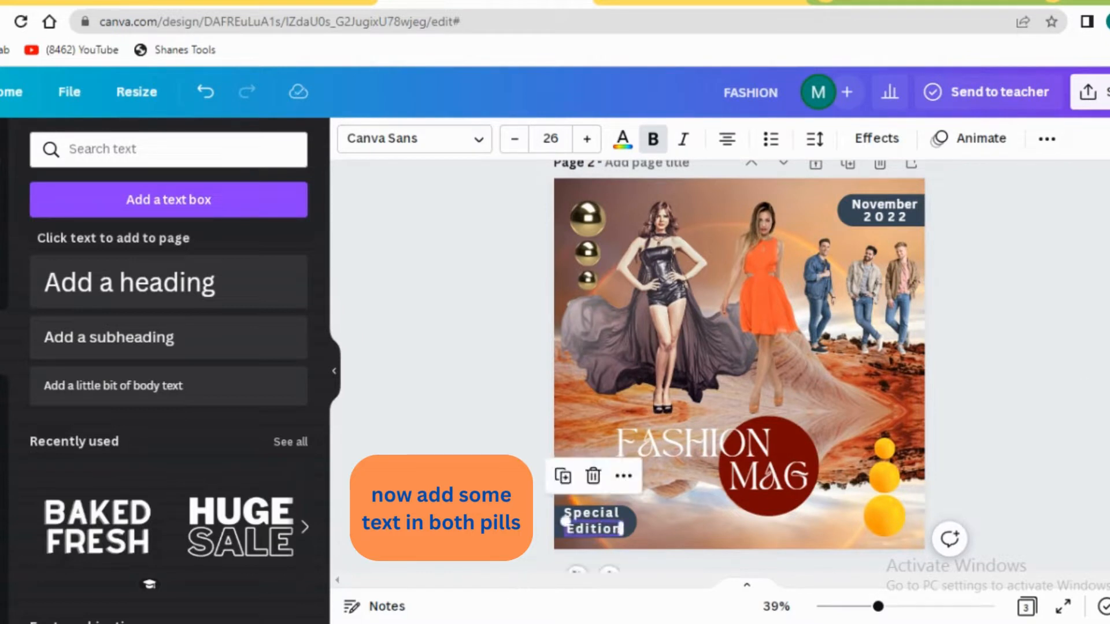
double_click(592, 511)
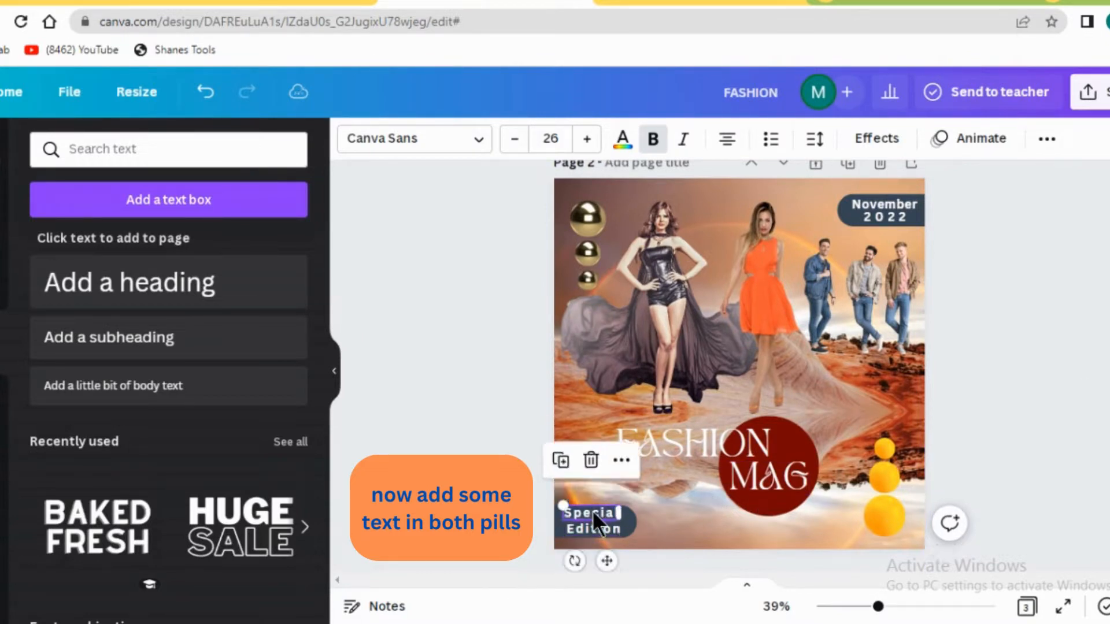
key("Up")
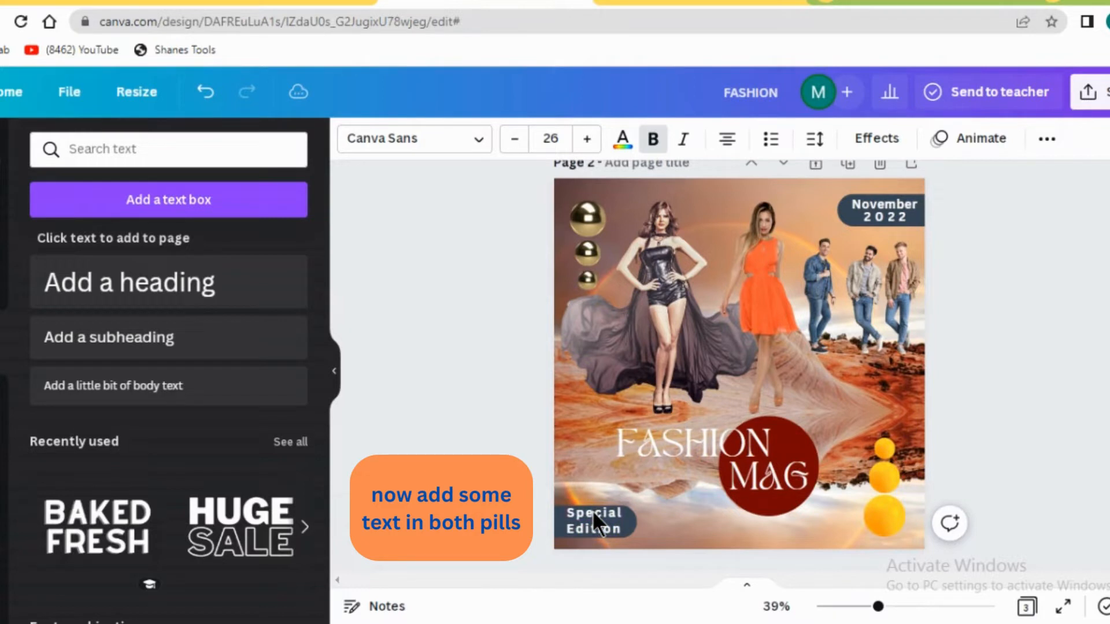
double_click(592, 511)
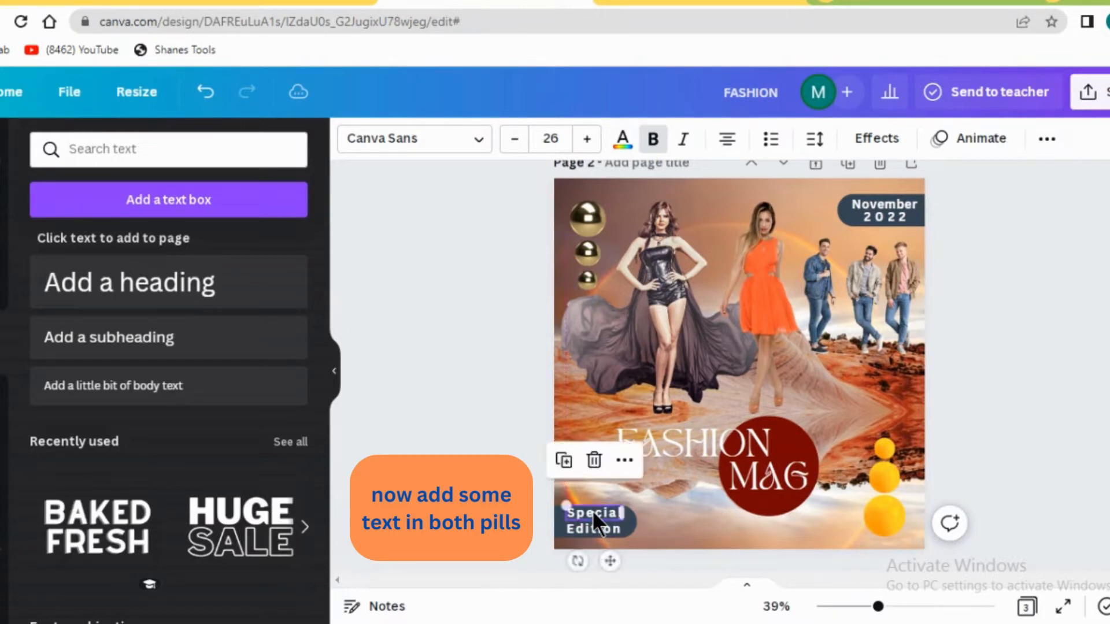
left_click(916, 526)
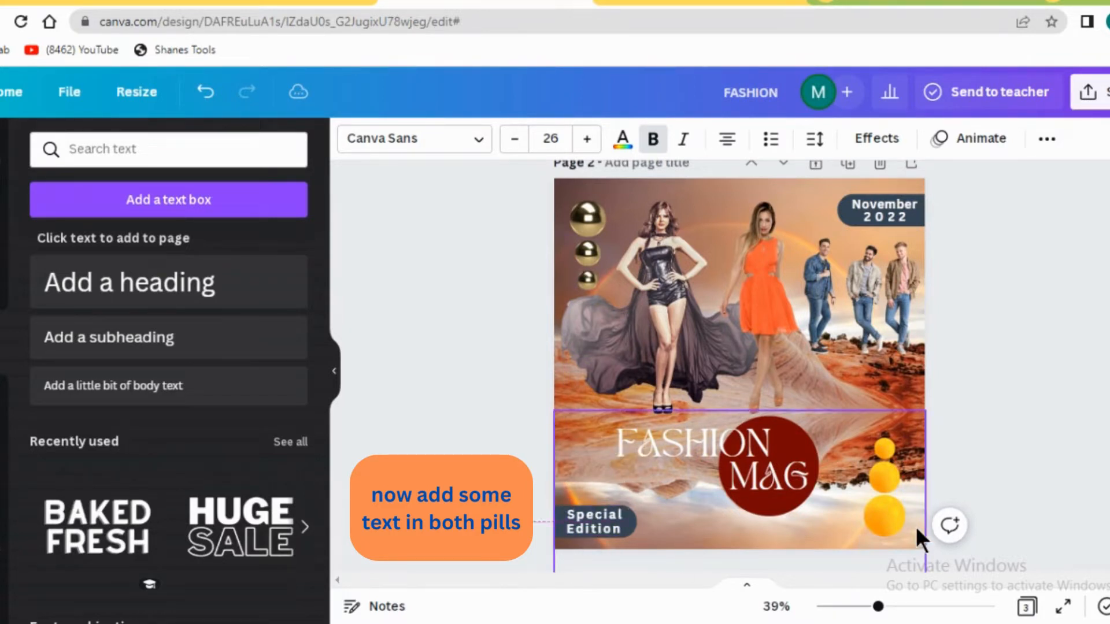
left_click(1060, 250)
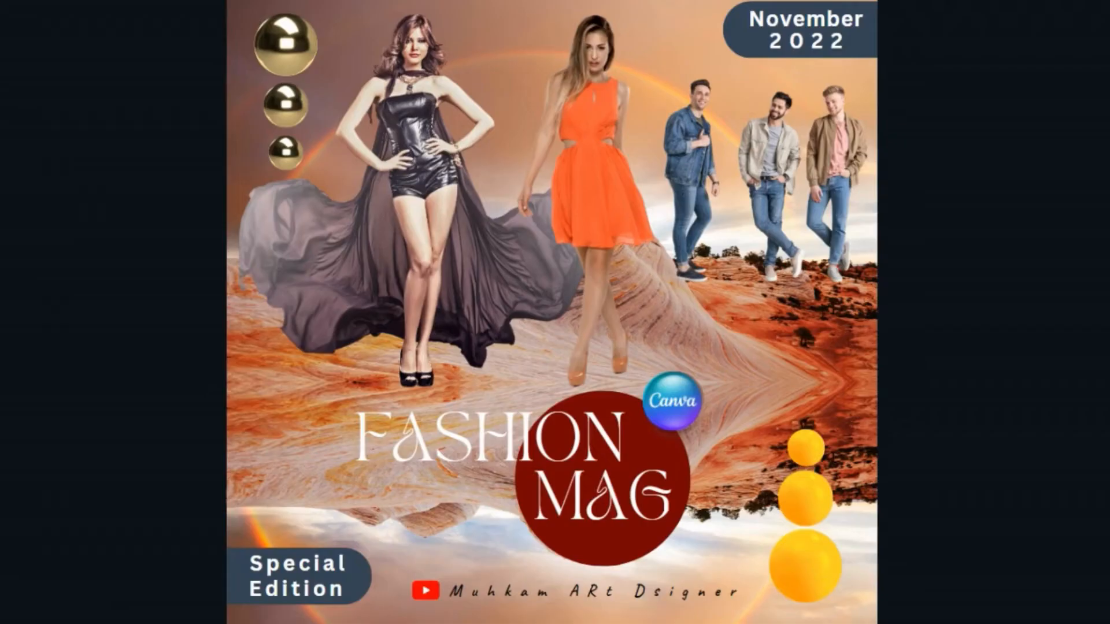